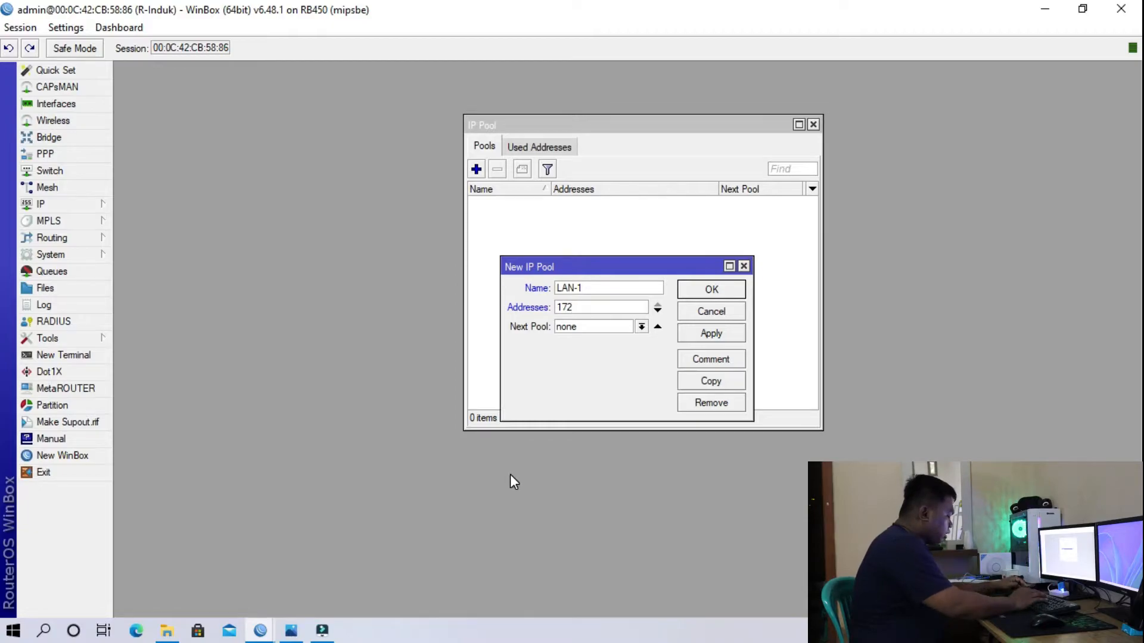
Set the LAN-1 pool's address range to 172.17.101.2-172.17.101.254 and widen the dialog to show the full range.
type(".17.101.2-172.17")
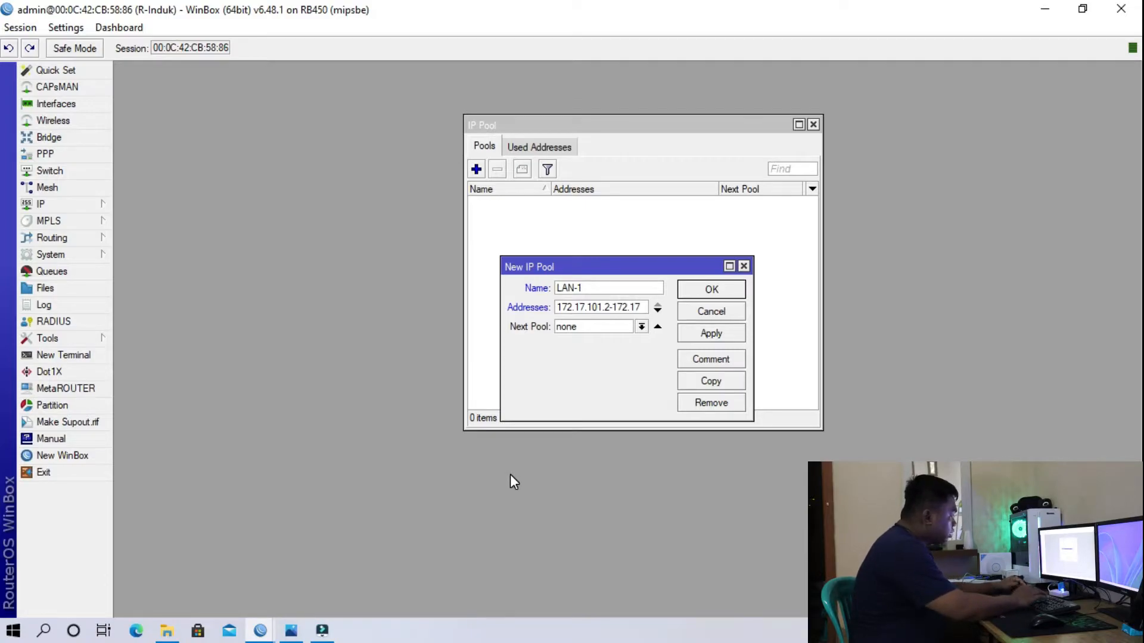
type("101")
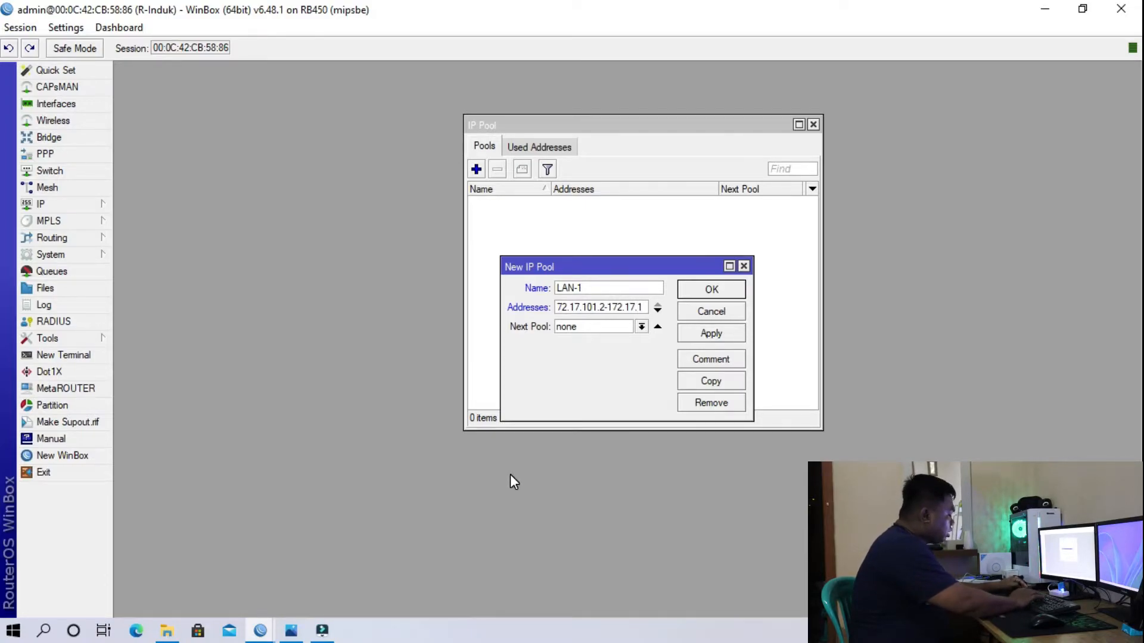
type(".254")
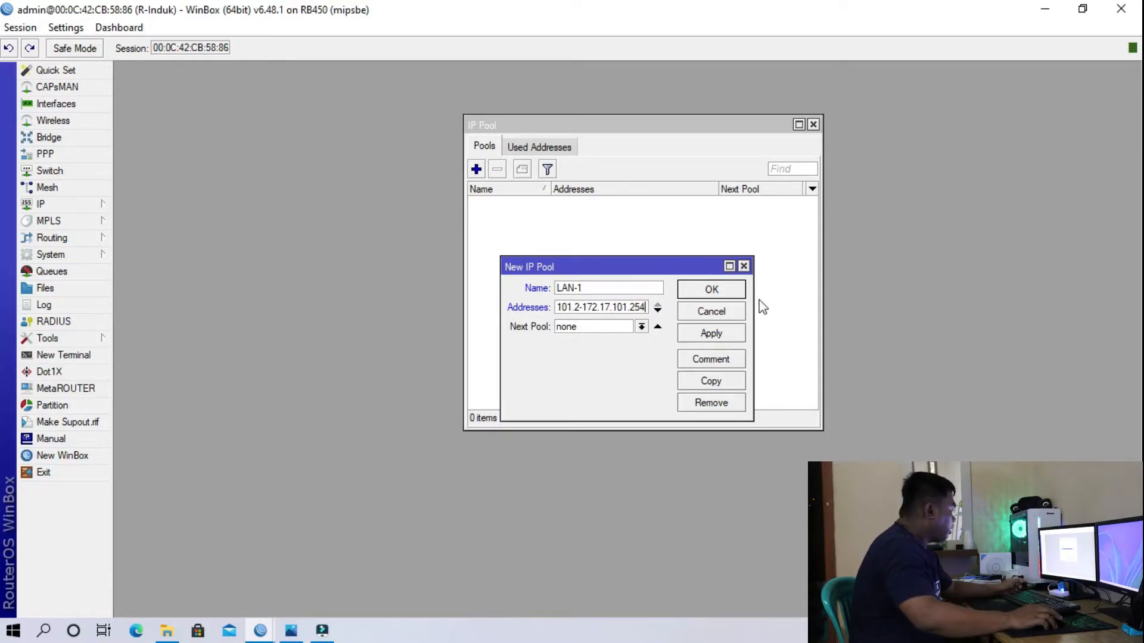
left_click_drag(753, 297, 840, 304)
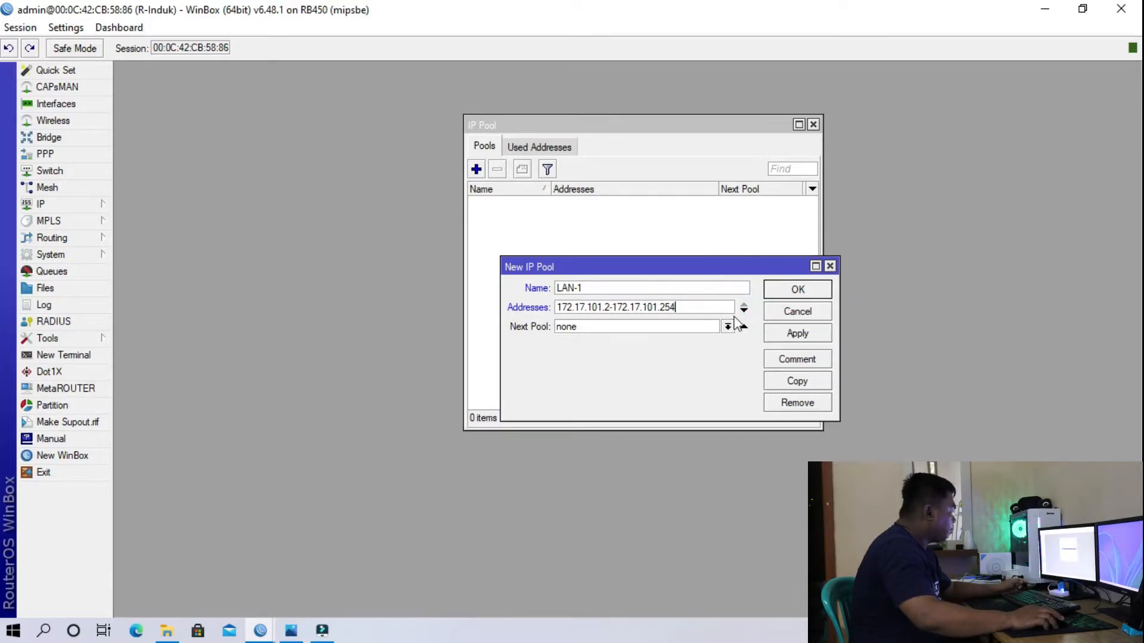
Check the first and last addresses of the LAN-1 range and save the pool.
double_click(705, 308)
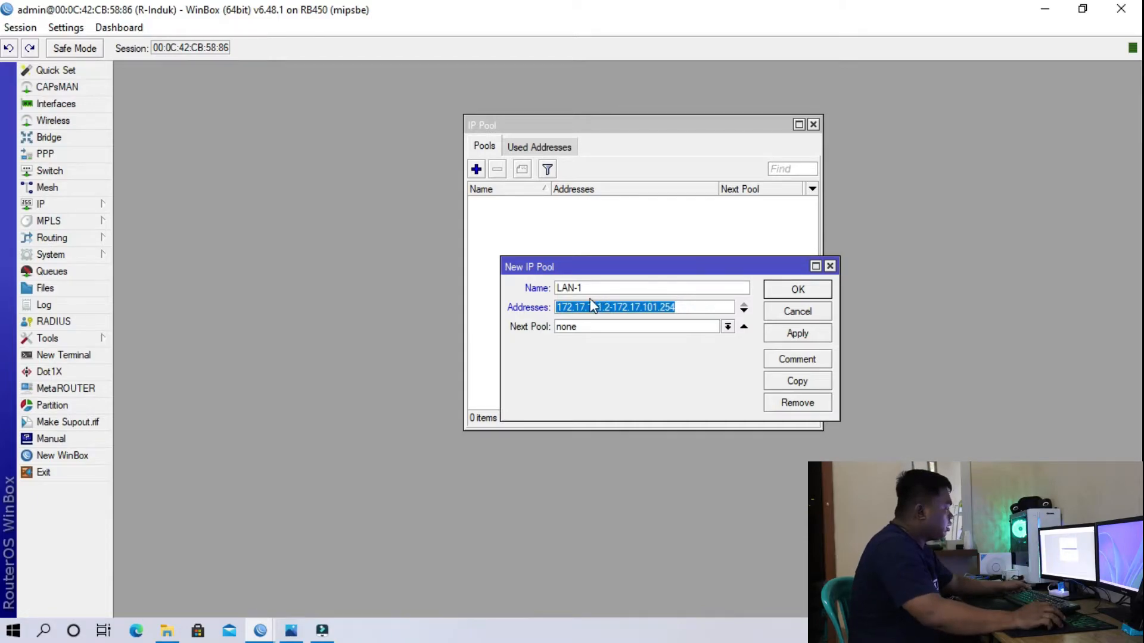
left_click(679, 311)
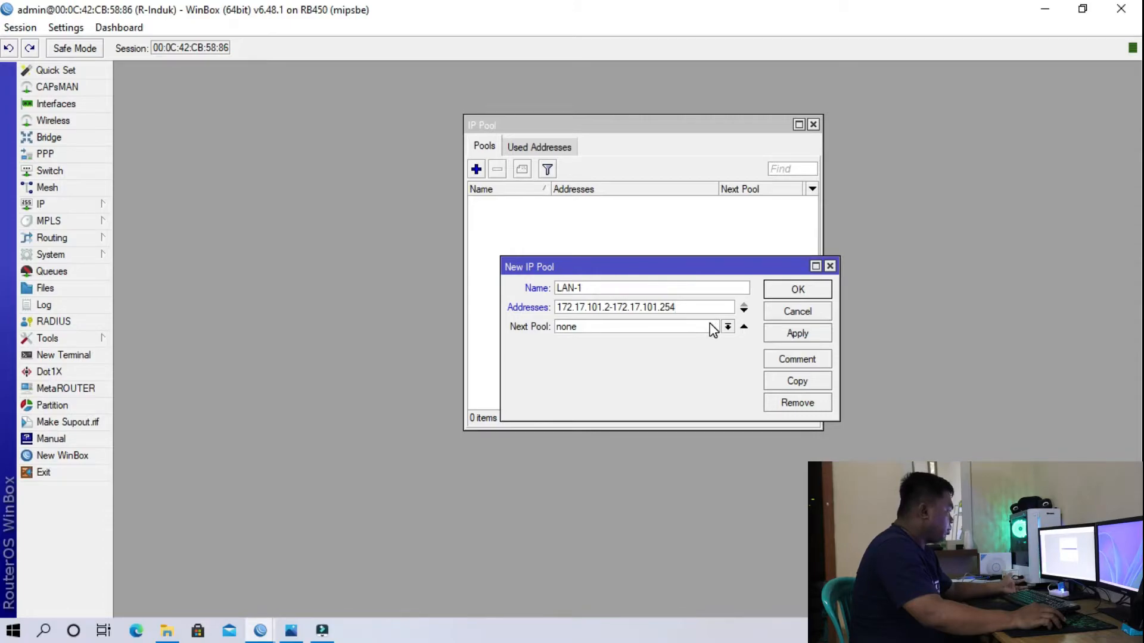
left_click(604, 308)
left_click(659, 307)
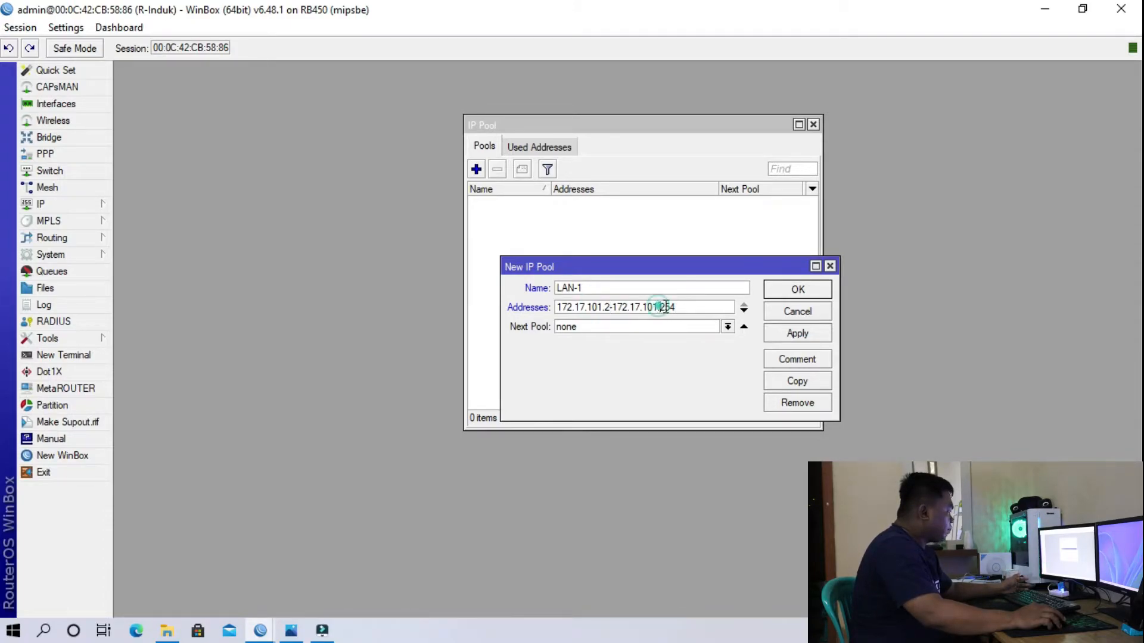
double_click(667, 307)
left_click(682, 308)
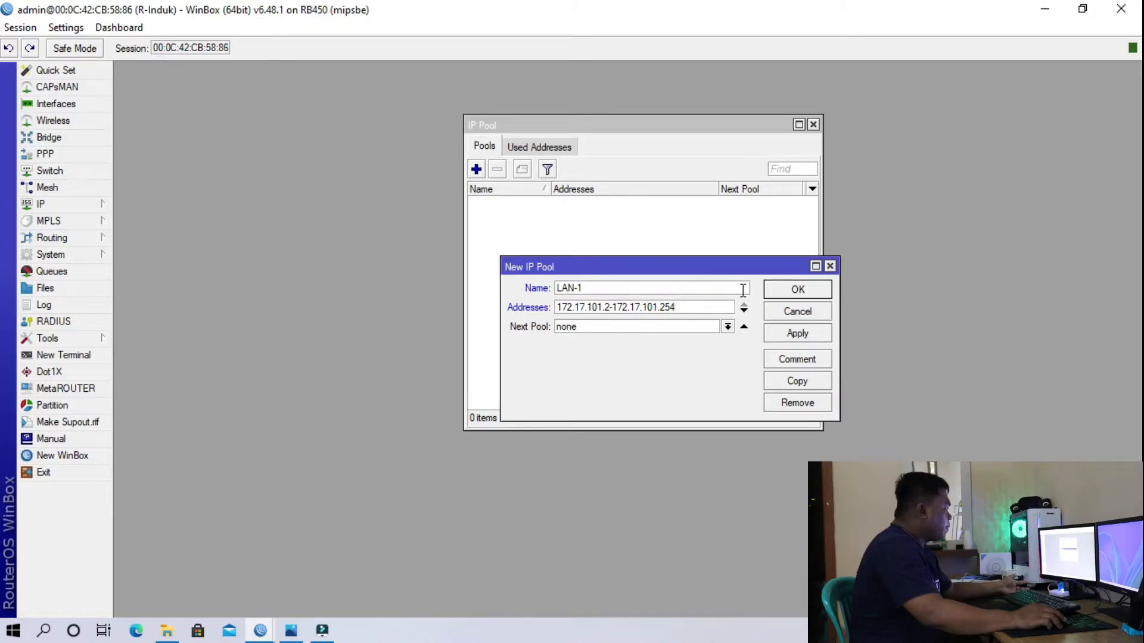
double_click(606, 309)
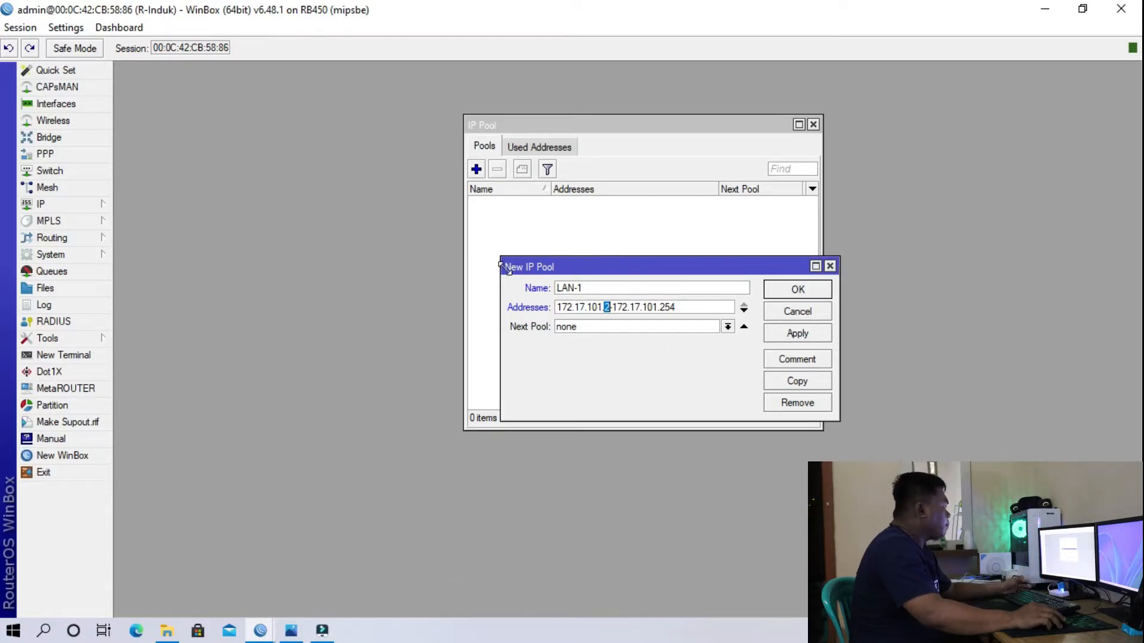
left_click(793, 292)
left_click(702, 277)
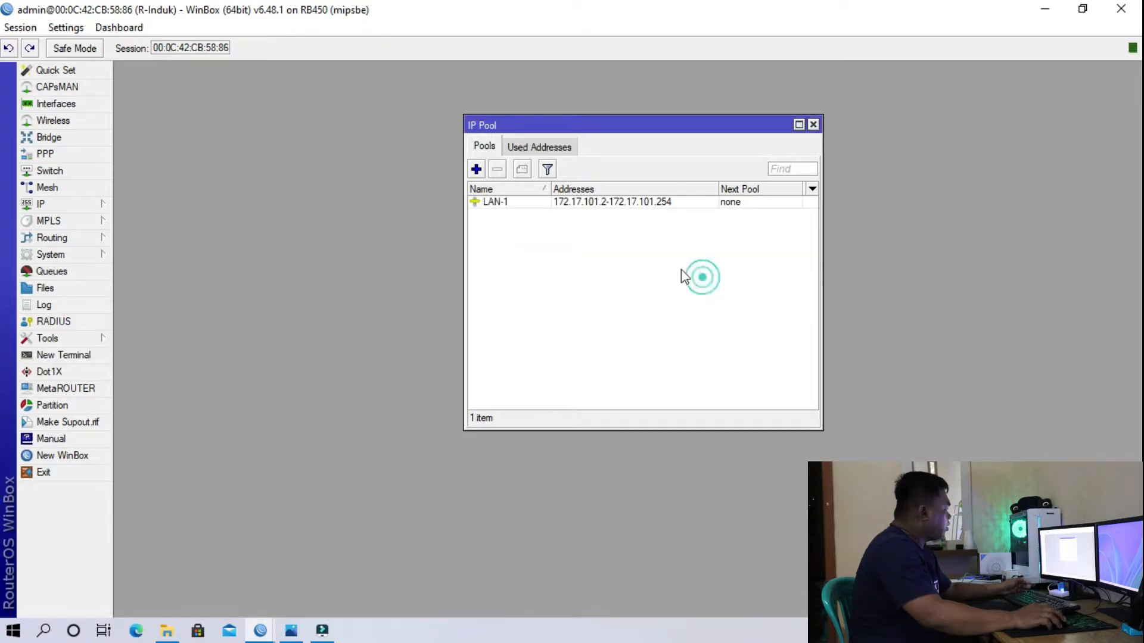
Add another IP pool and name it LAN-2.
left_click(476, 169)
type("LAN2")
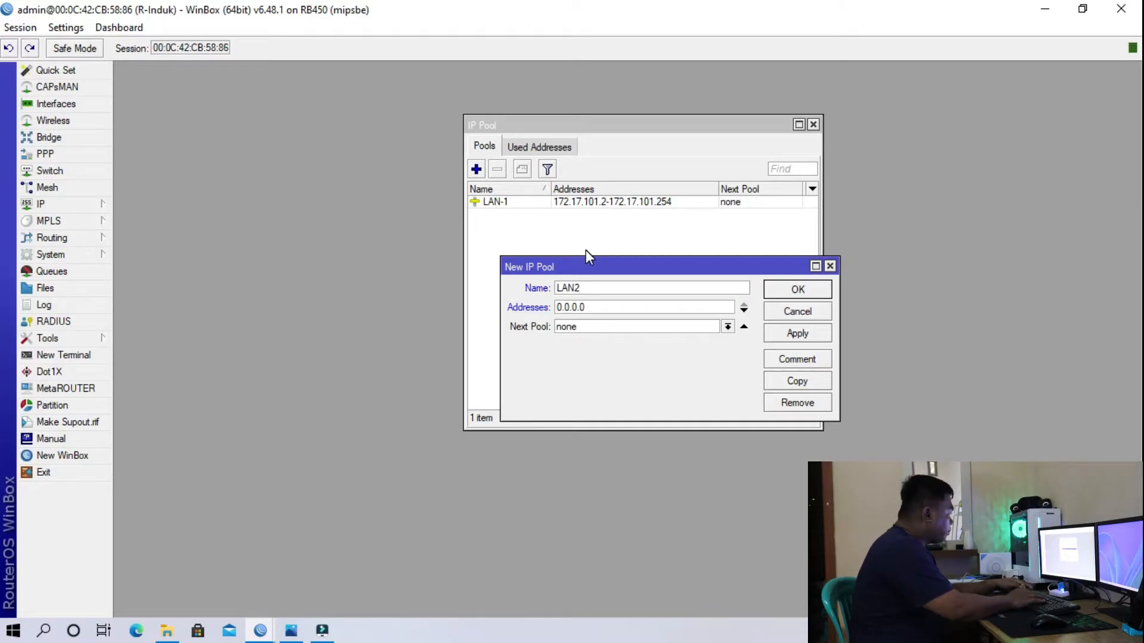
key("BackSpace")
type("-2")
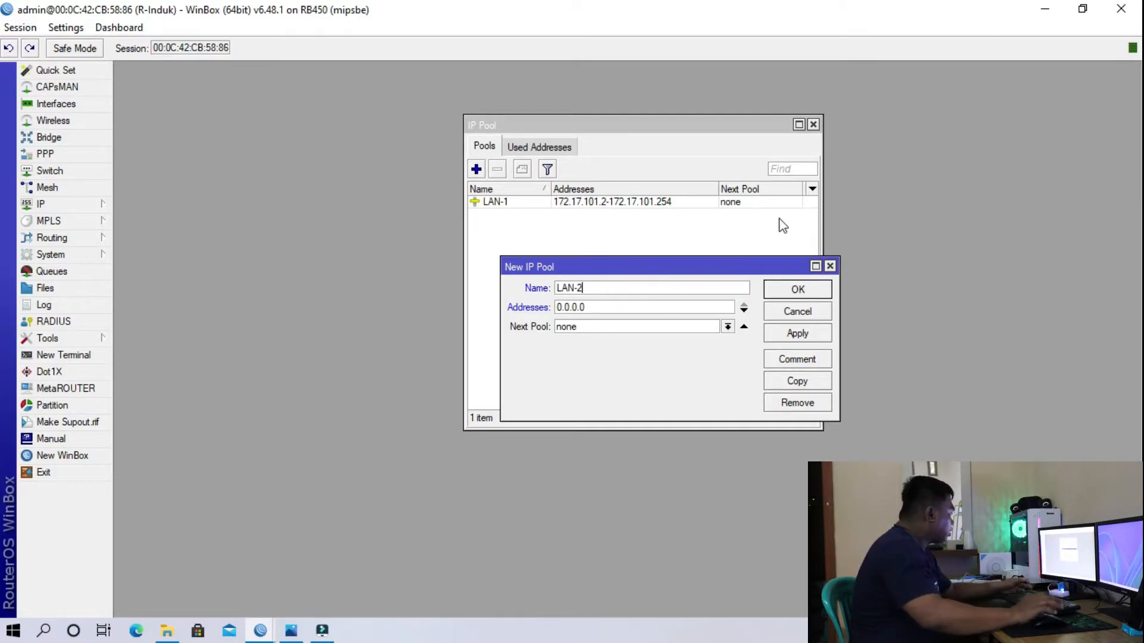
Set the LAN-2 pool's address range to 172.17.102.2-172.17.102.254 and save the pool.
left_click(710, 309)
key("ctrl+a")
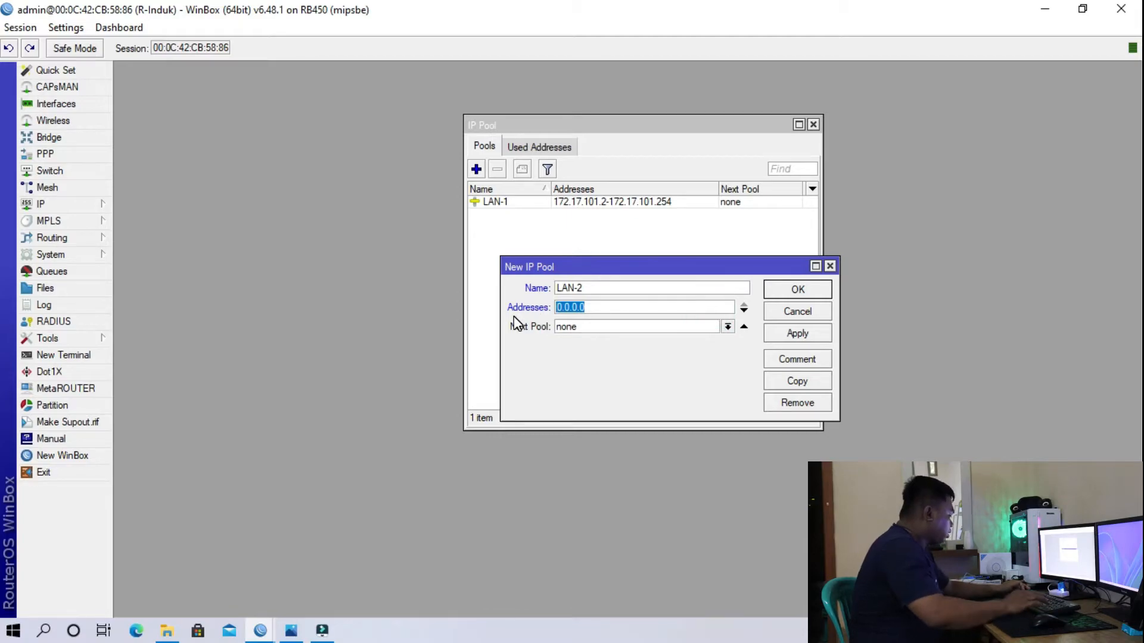
type("172.")
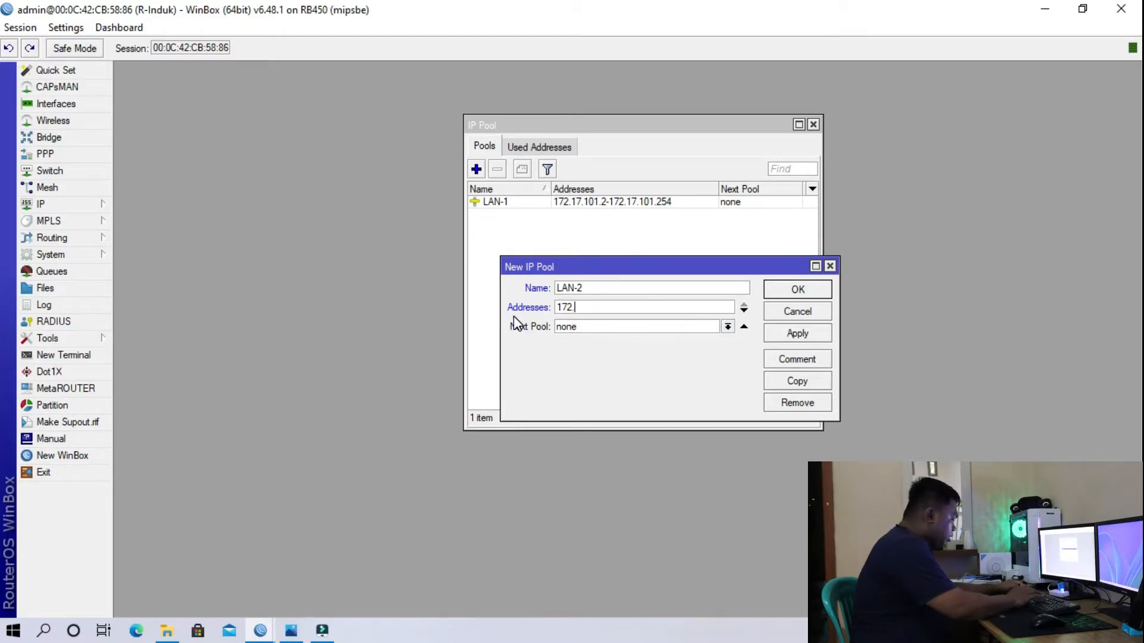
type("17.102.")
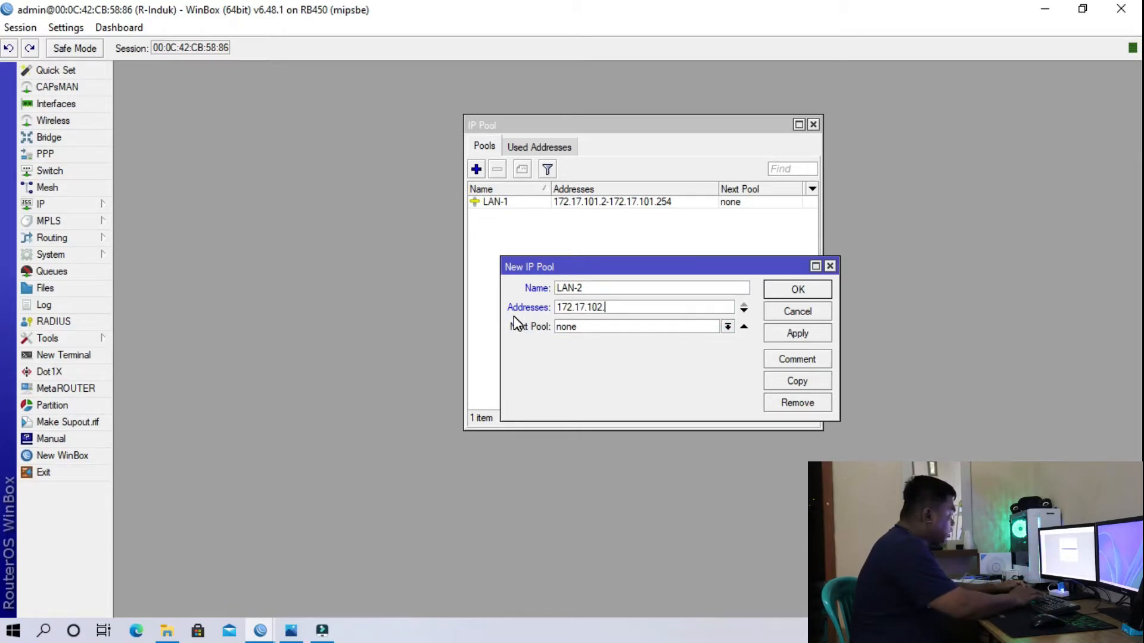
type("2")
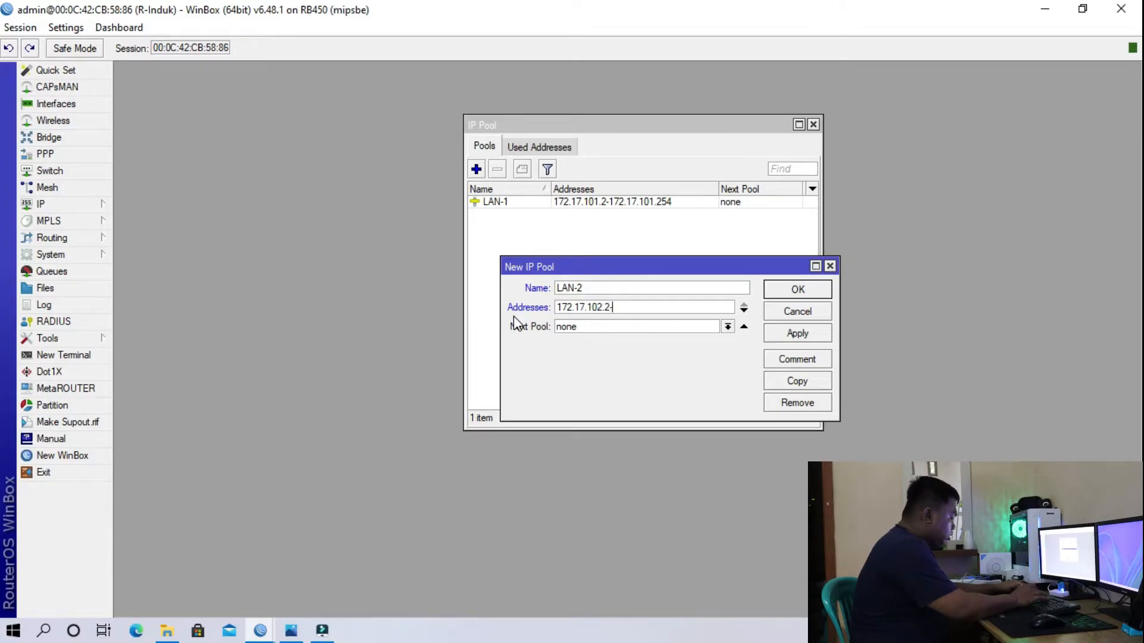
type("-172.")
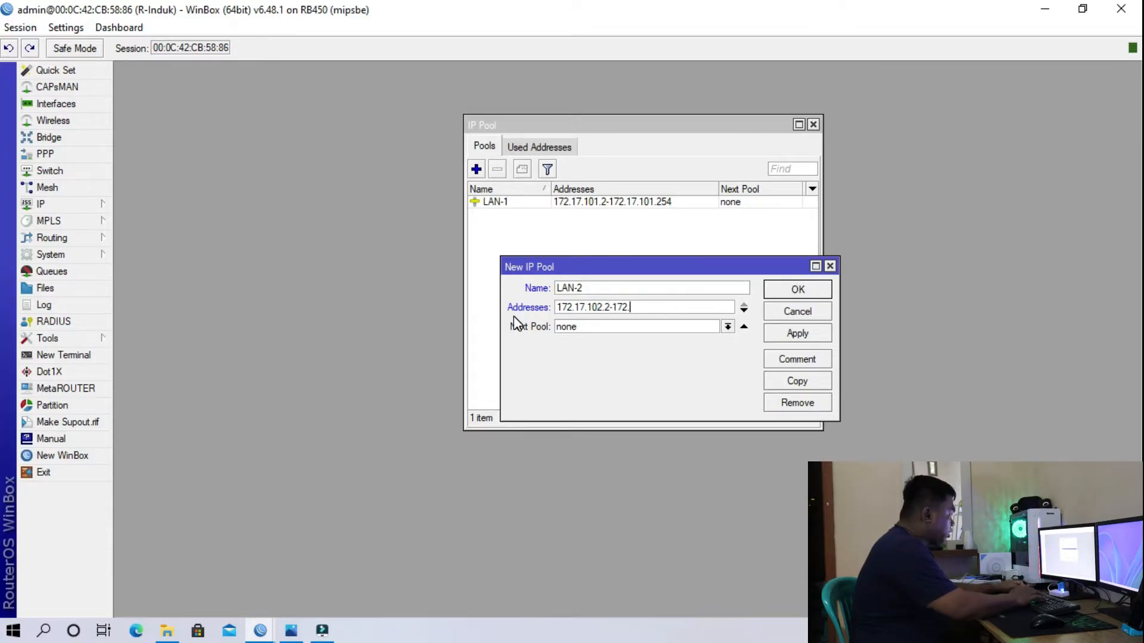
type("17")
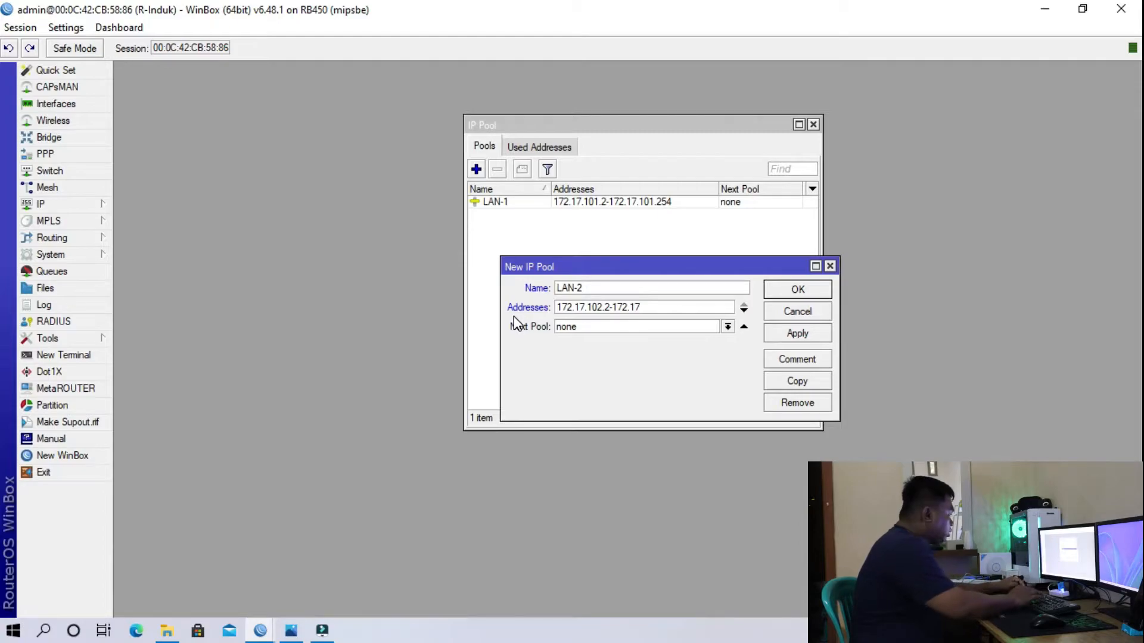
type(".102.2")
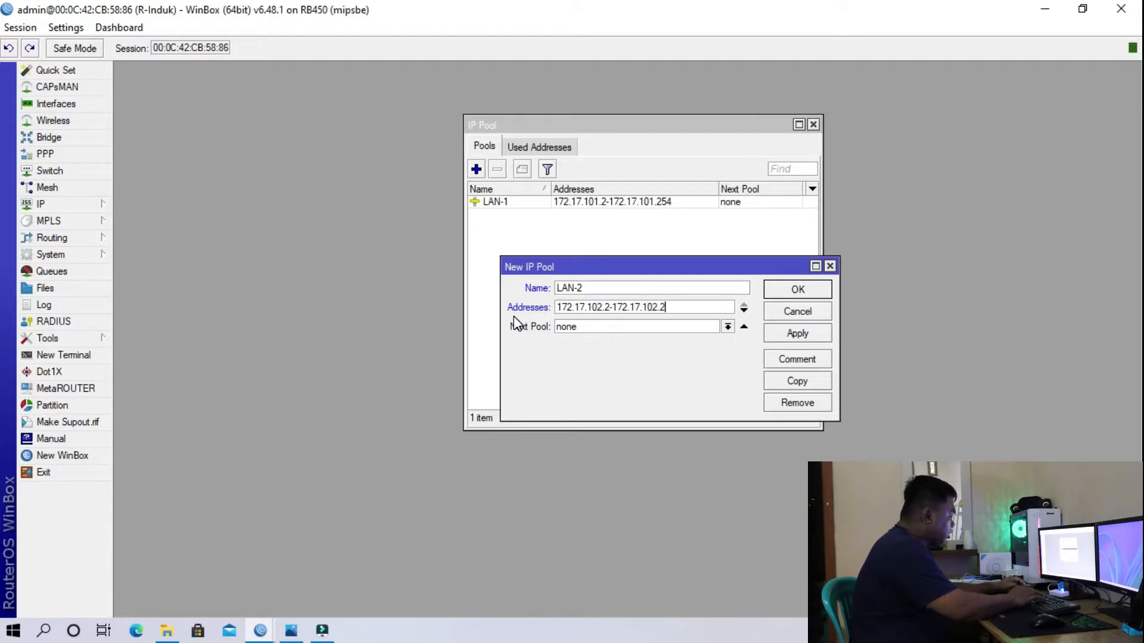
type("54")
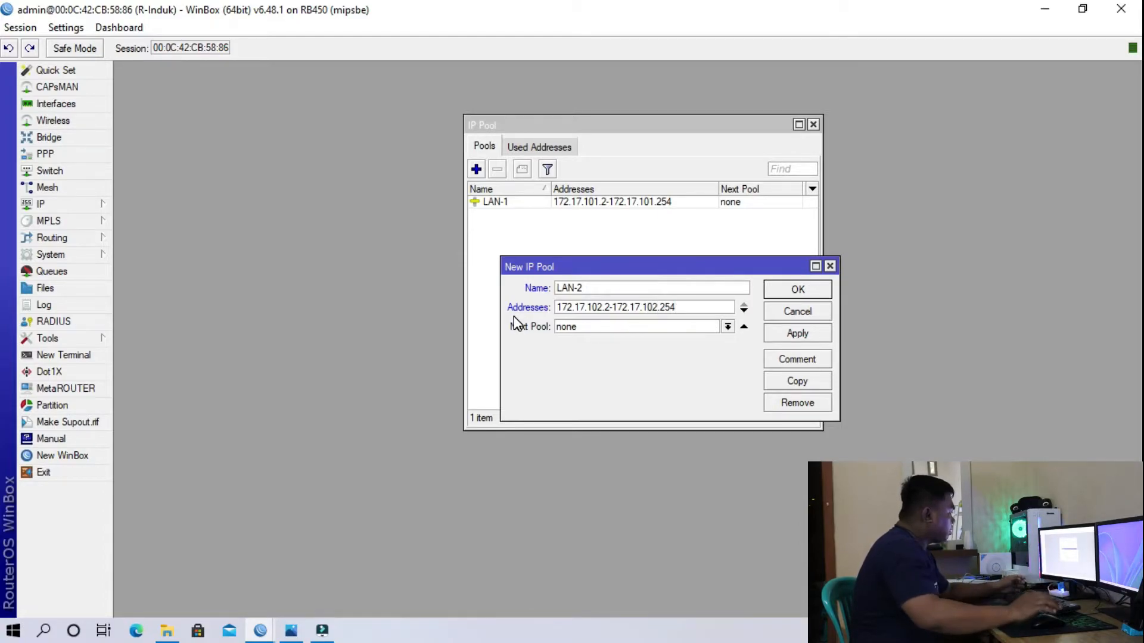
left_click(798, 290)
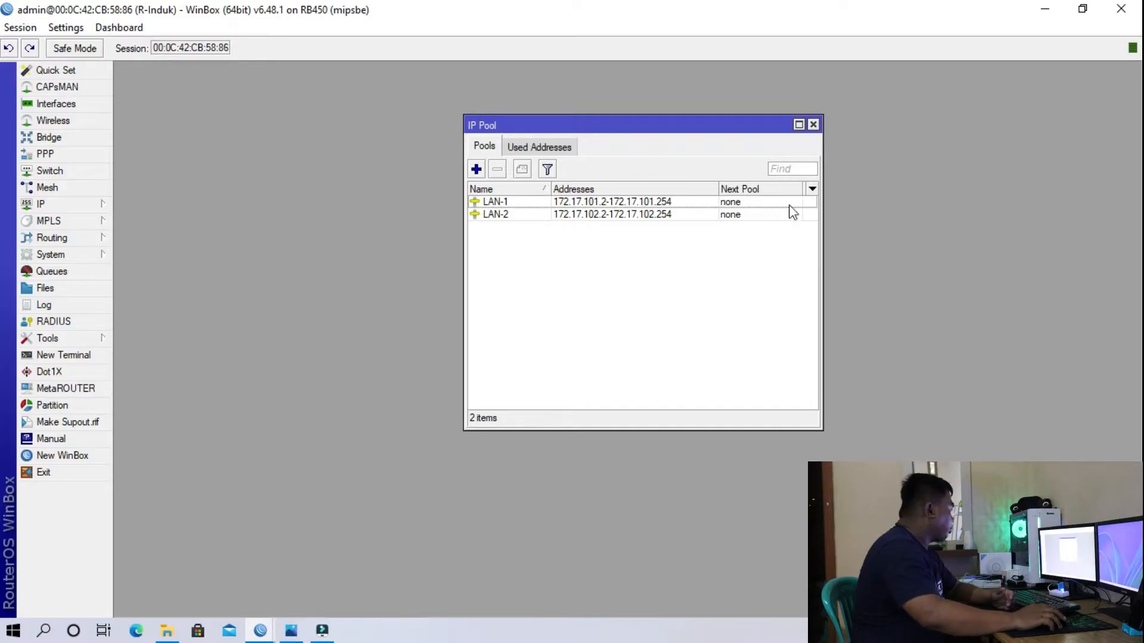
Compare the address ranges of the LAN-1 and LAN-2 pools, and close the IP pool list.
left_click(683, 218)
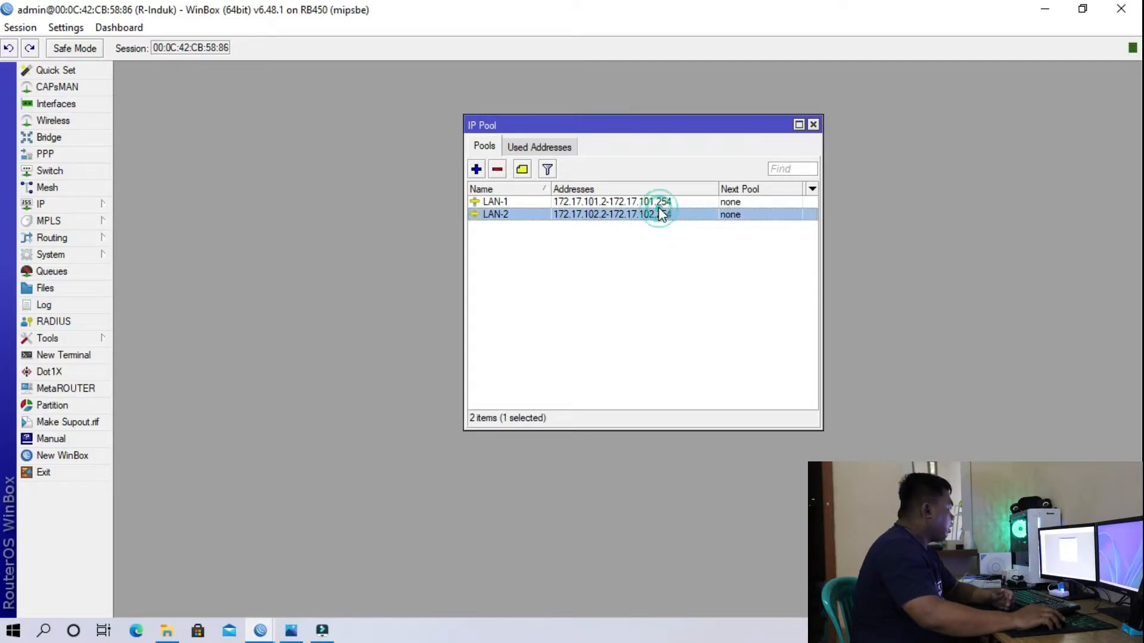
left_click(661, 201)
left_click(676, 216)
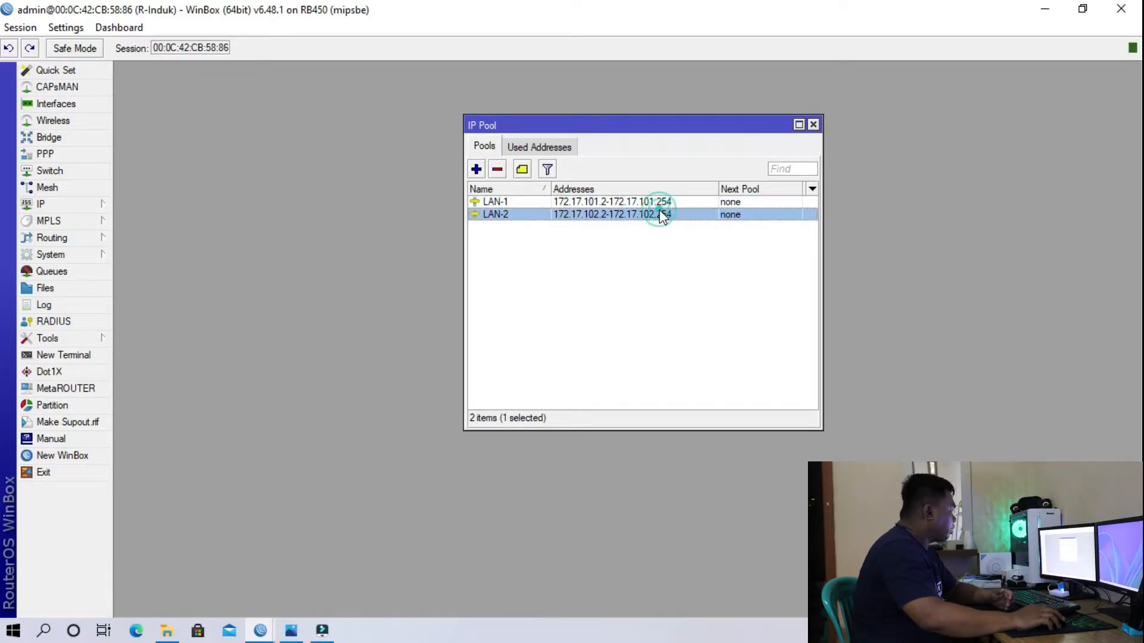
left_click(653, 203)
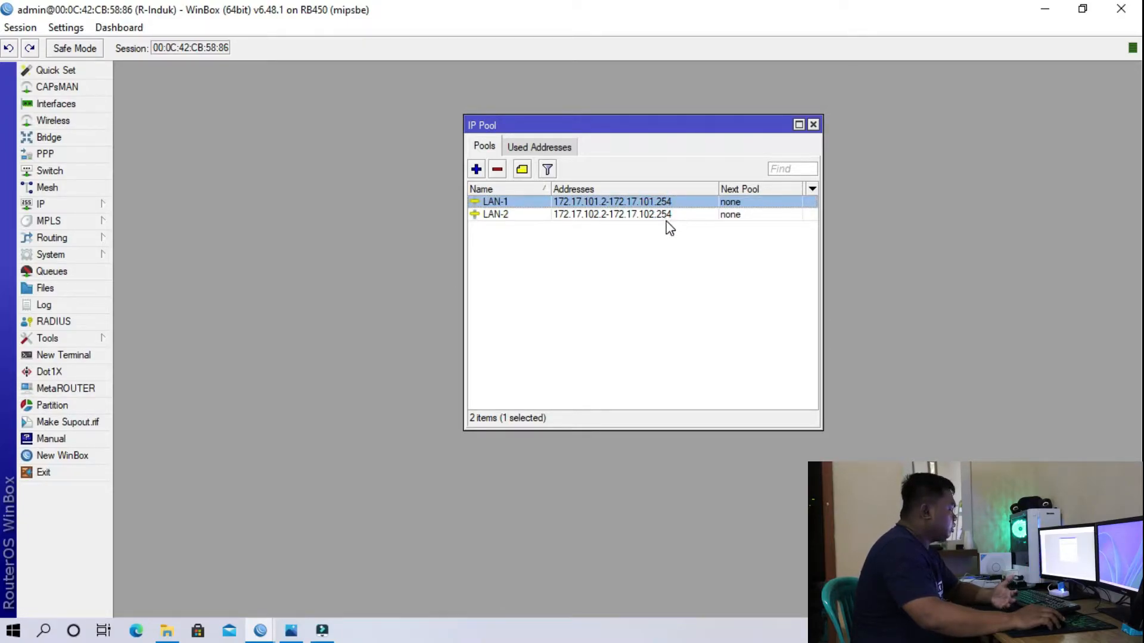
left_click(812, 126)
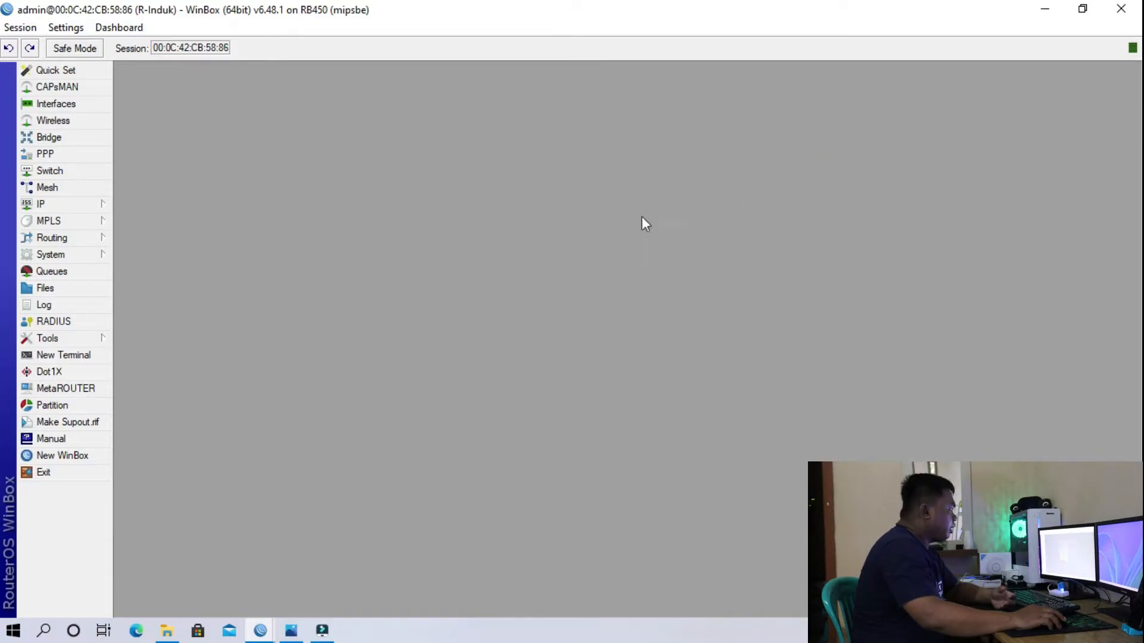
Open the router's DHCP server configuration.
left_click(50, 204)
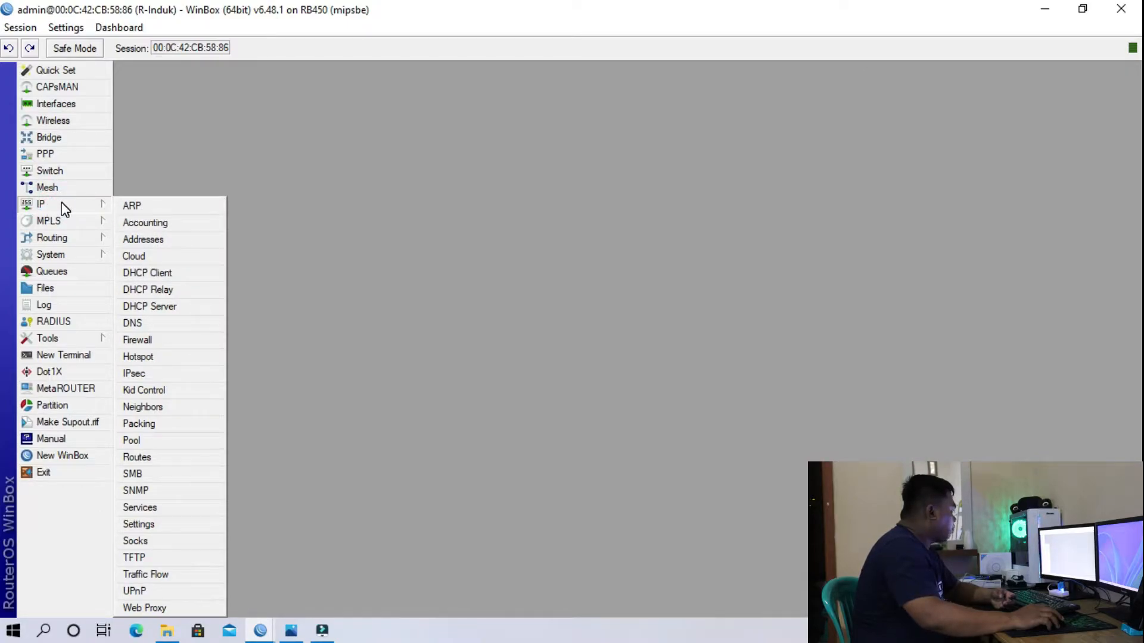
left_click(169, 309)
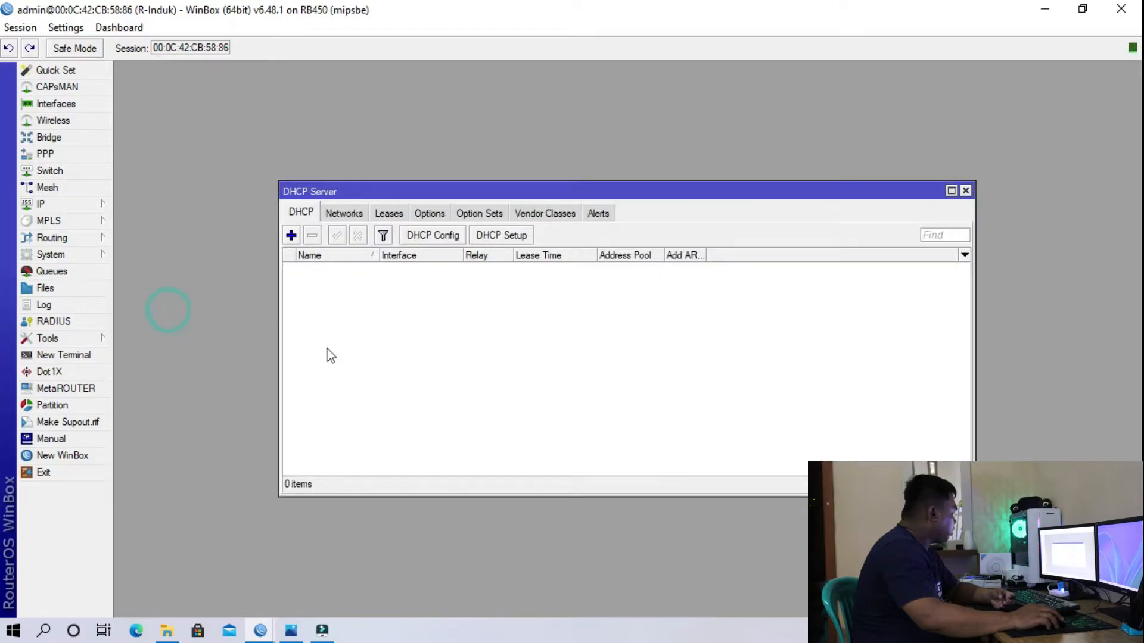
left_click(361, 331)
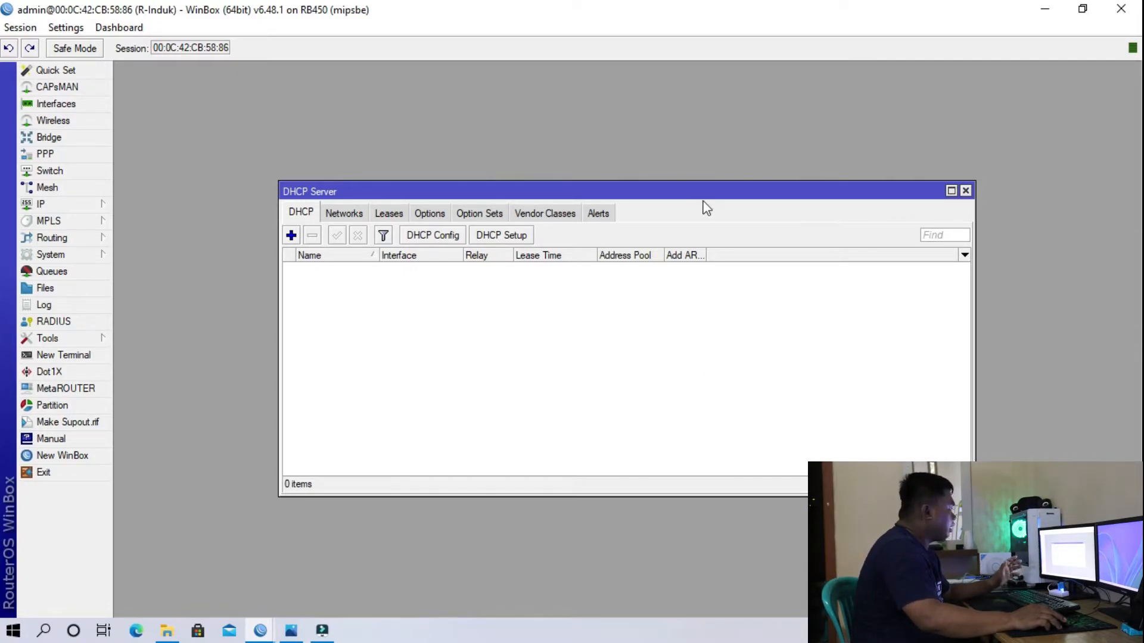
left_click(508, 238)
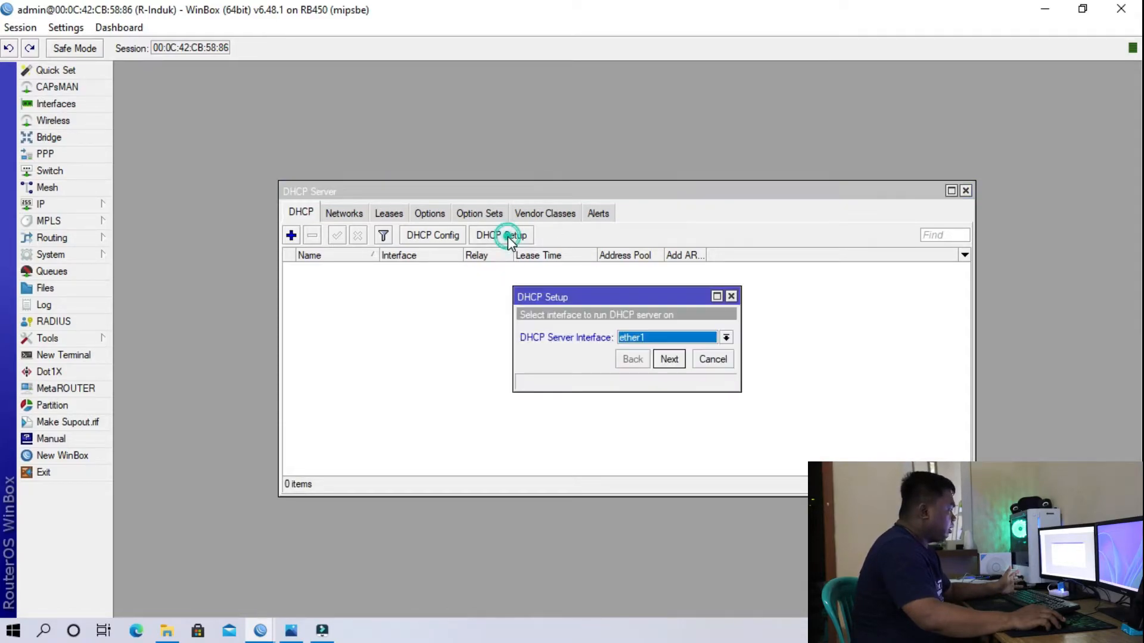
left_click(665, 337)
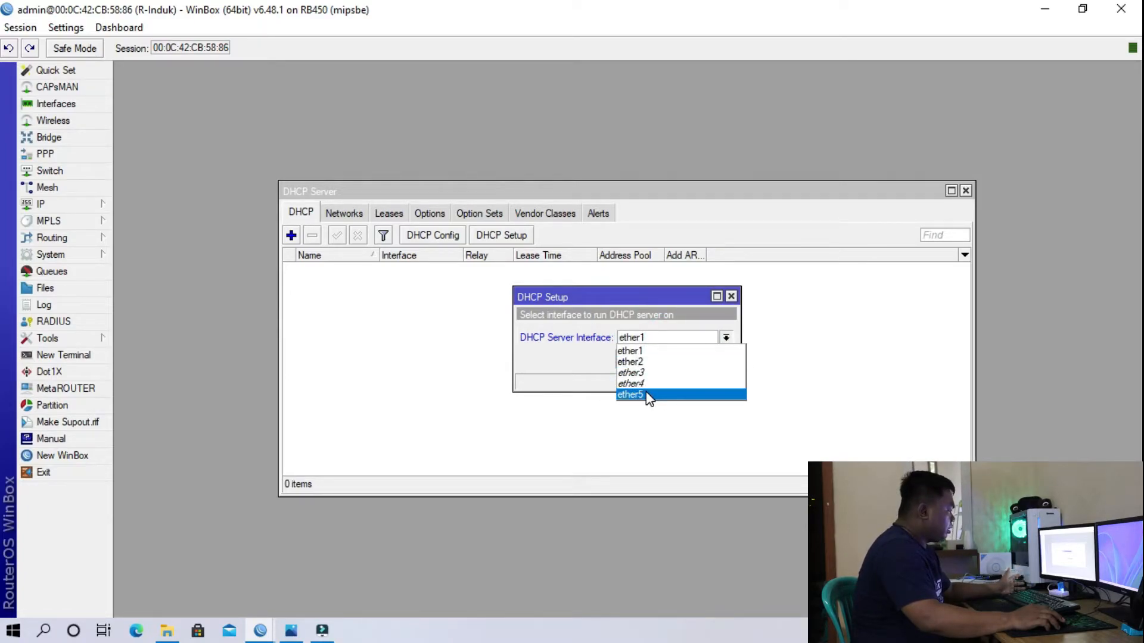
left_click(577, 367)
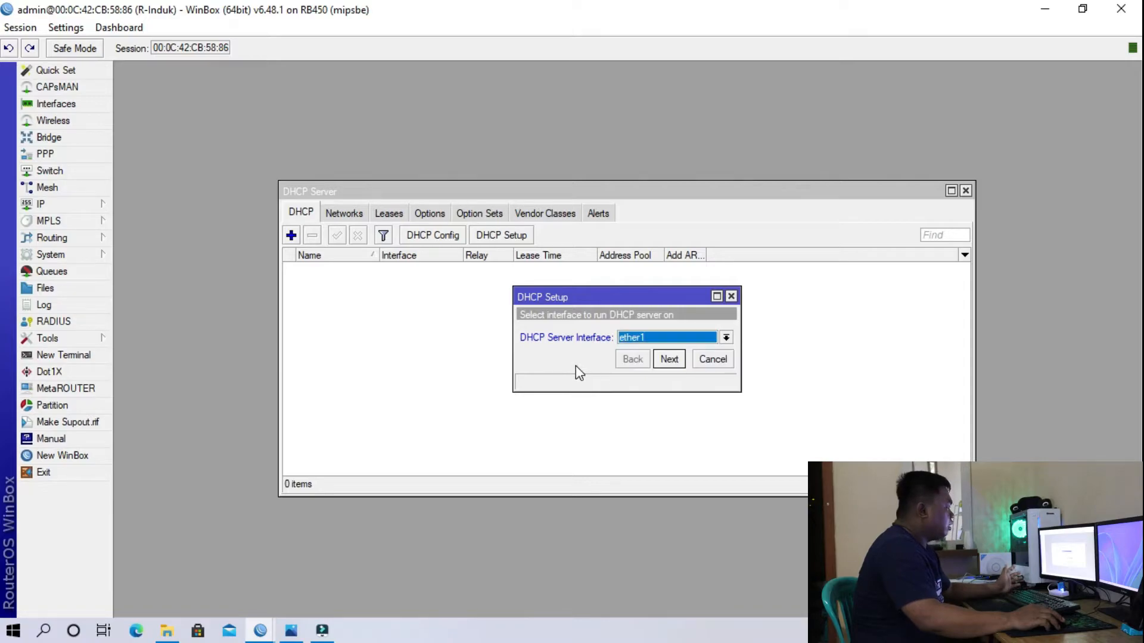
left_click(731, 297)
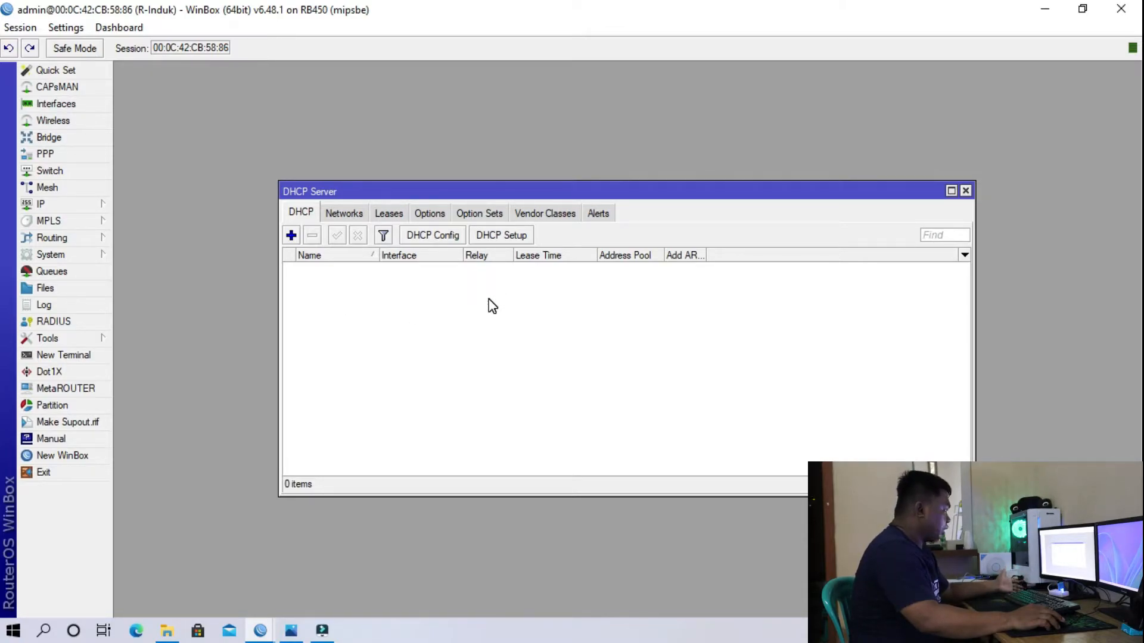
Start a new DHCP server entry and name it LAN-1.
left_click(291, 235)
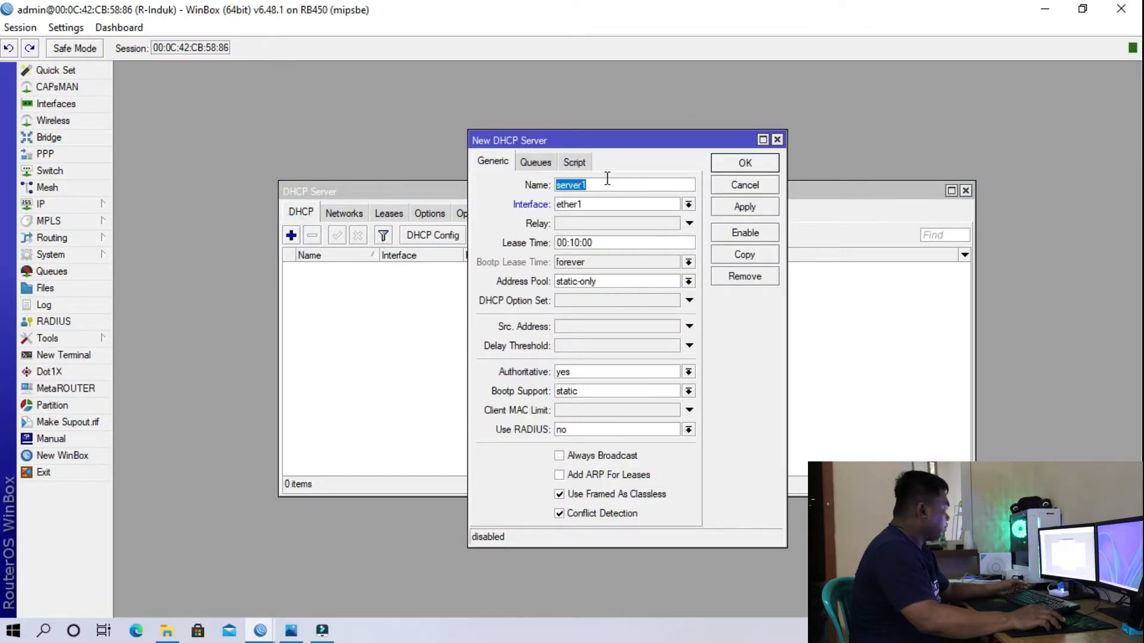
type("LAN")
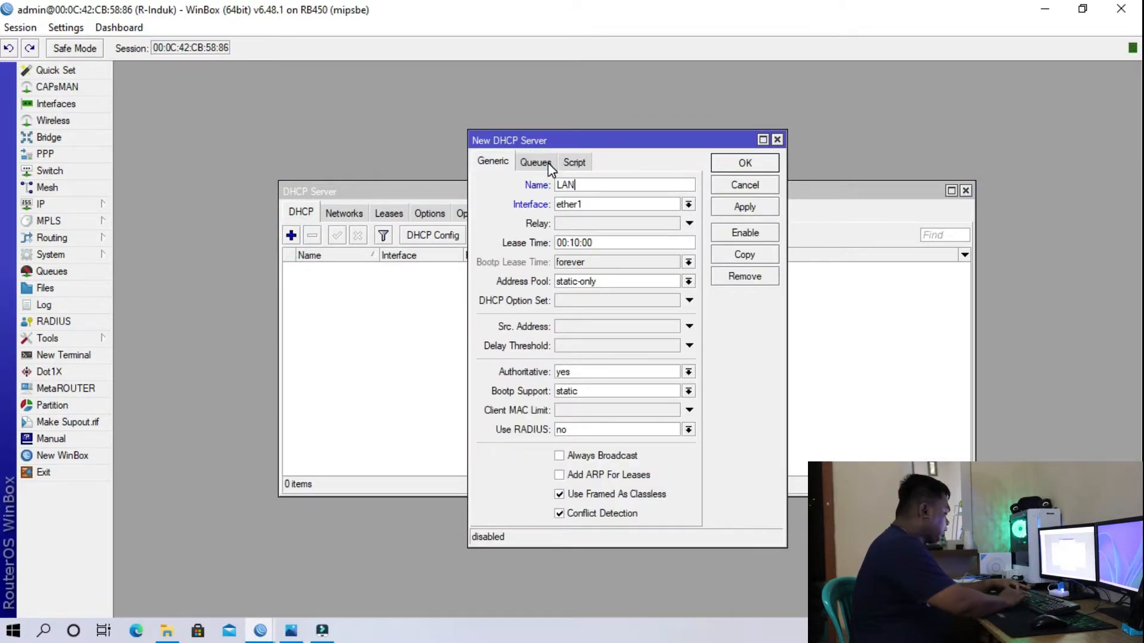
type("-1")
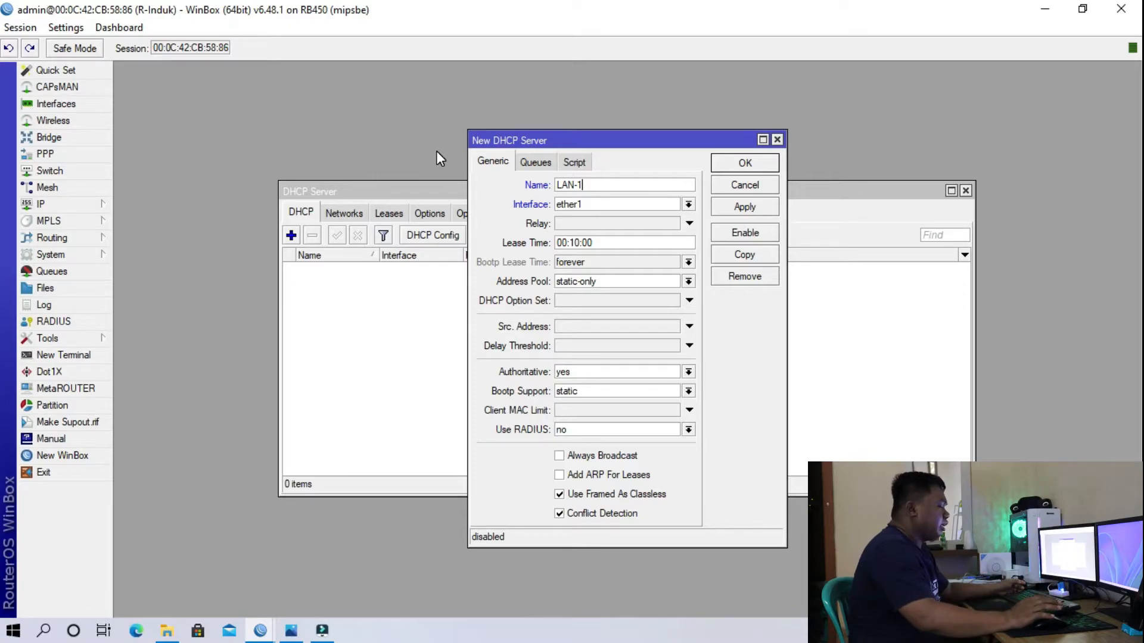
Set the LAN-1 DHCP server's interface to ether2 and its relay address to 172.17.101.1.
left_click(688, 207)
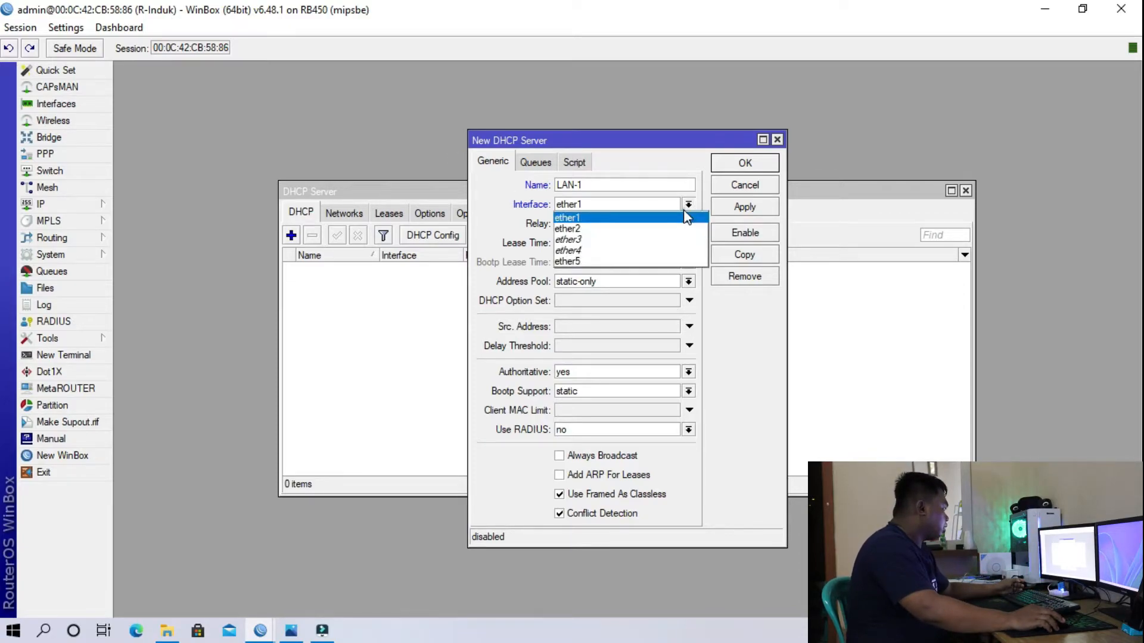
left_click(633, 229)
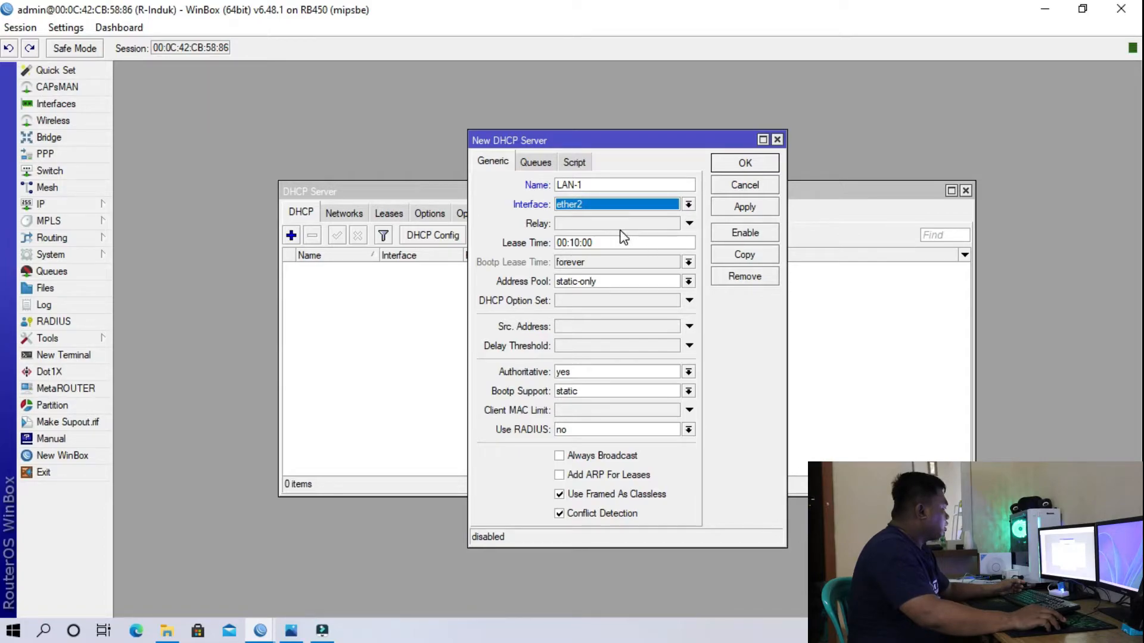
left_click(648, 224)
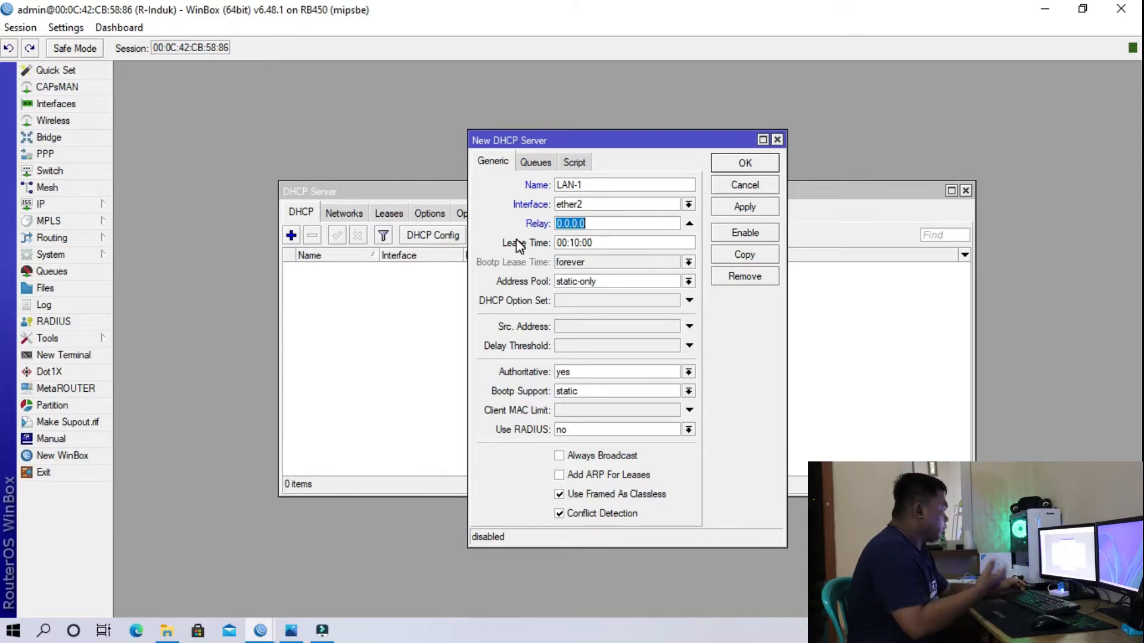
type("172.1")
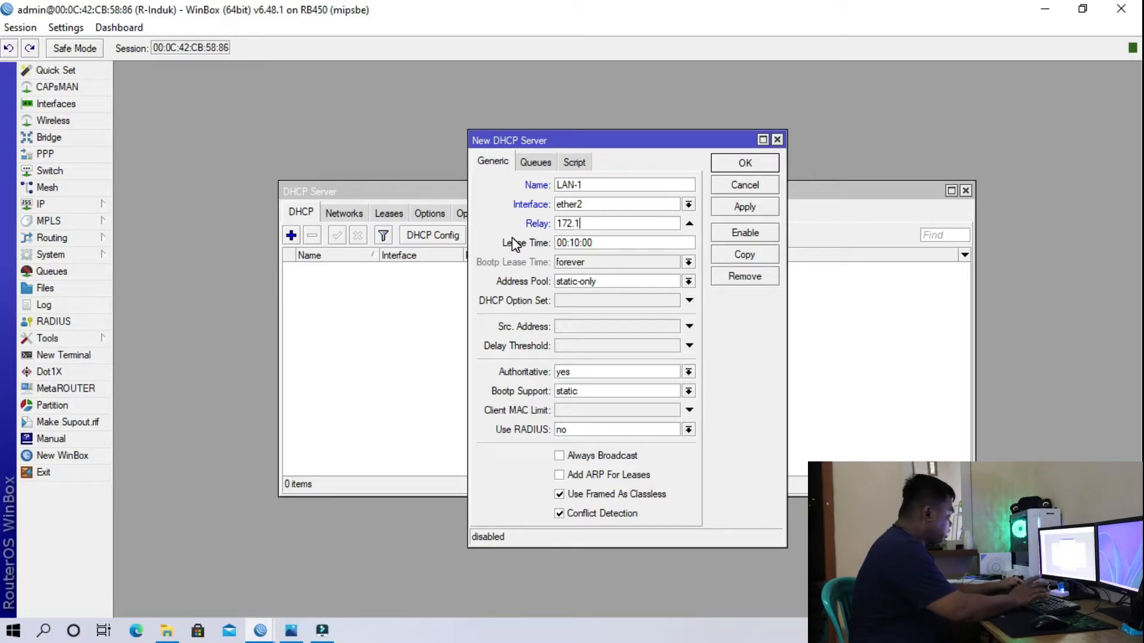
type("7.1")
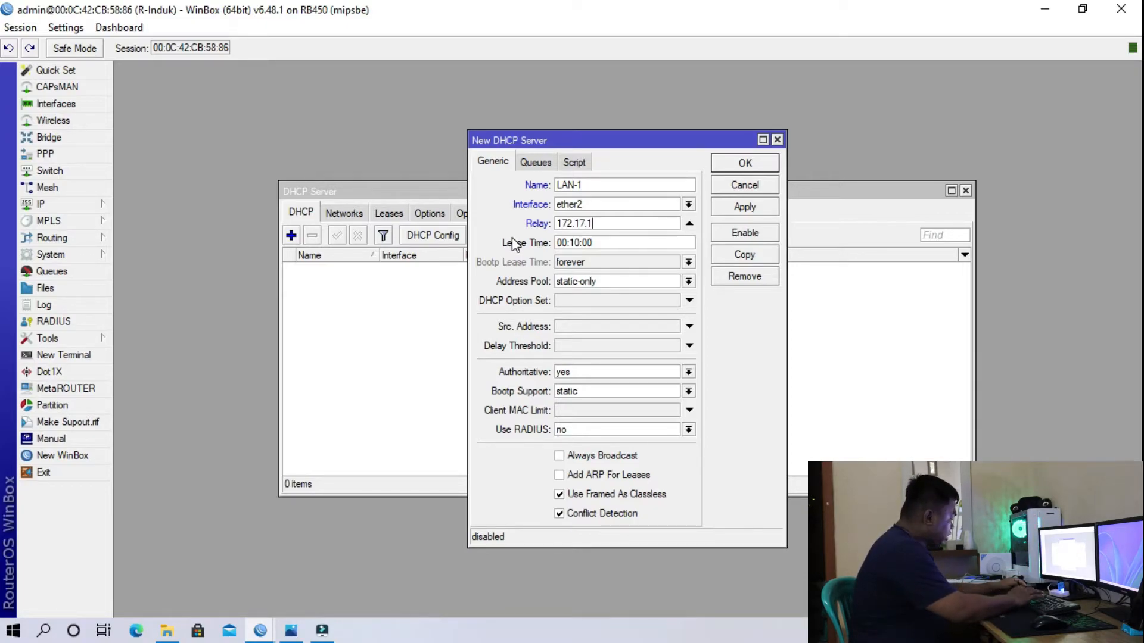
type("01.1")
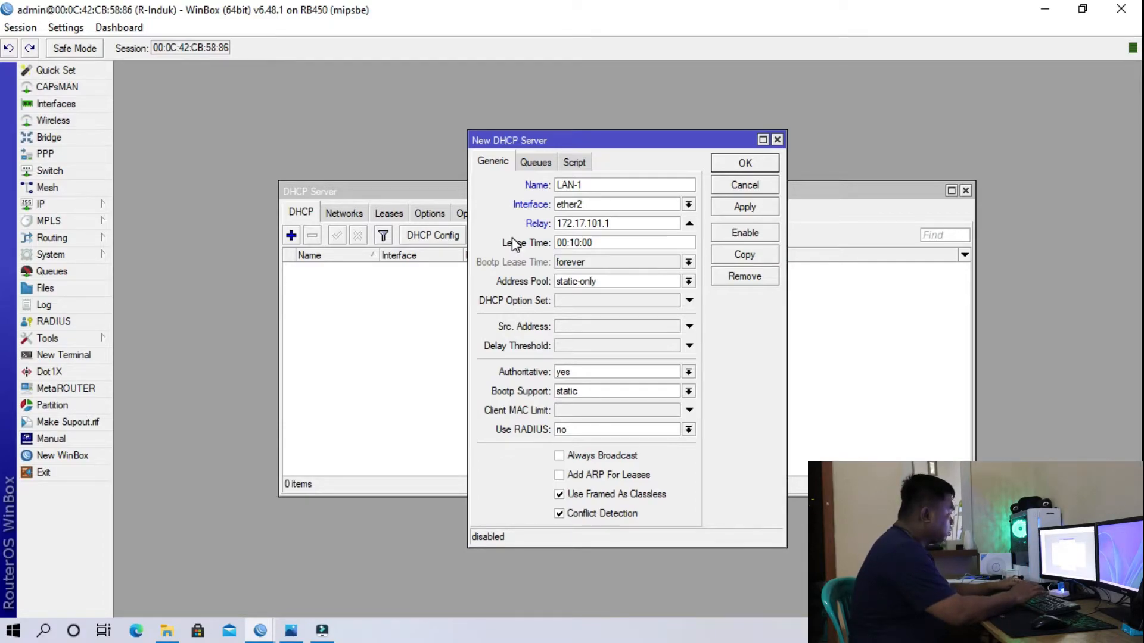
Assign the LAN-1 address pool to the new DHCP server and save the entry.
left_click(634, 281)
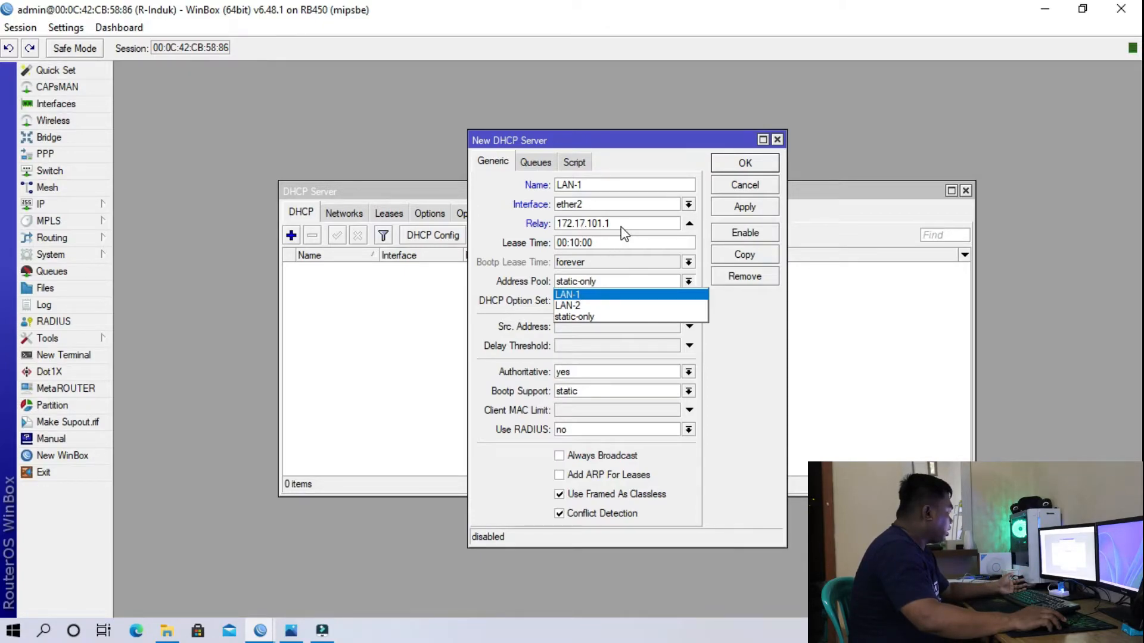
left_click(603, 294)
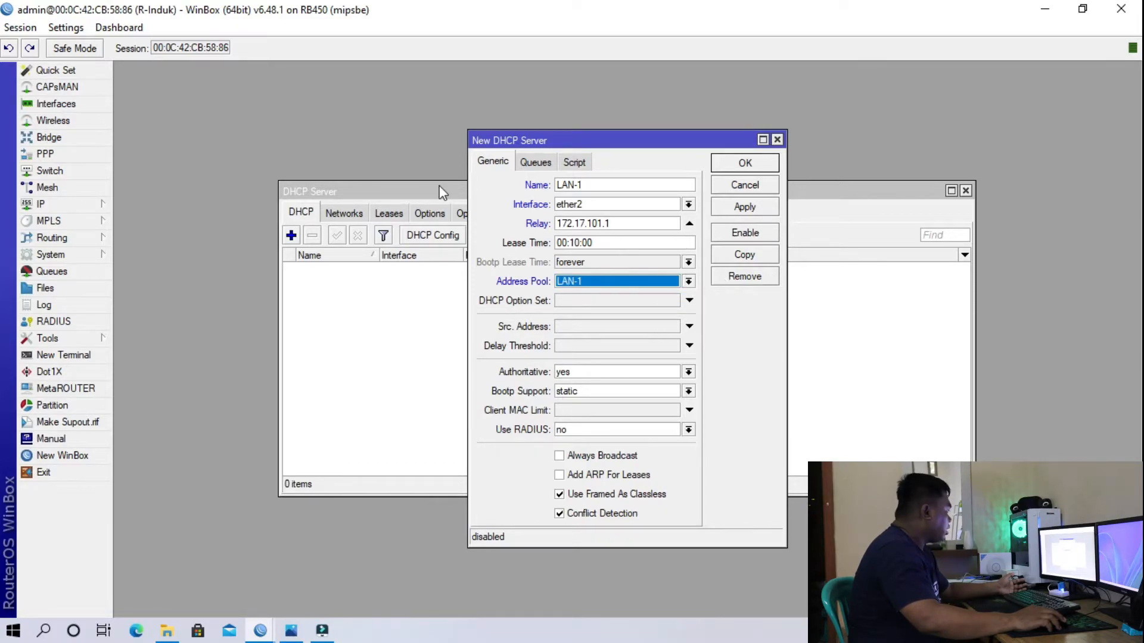
left_click(745, 163)
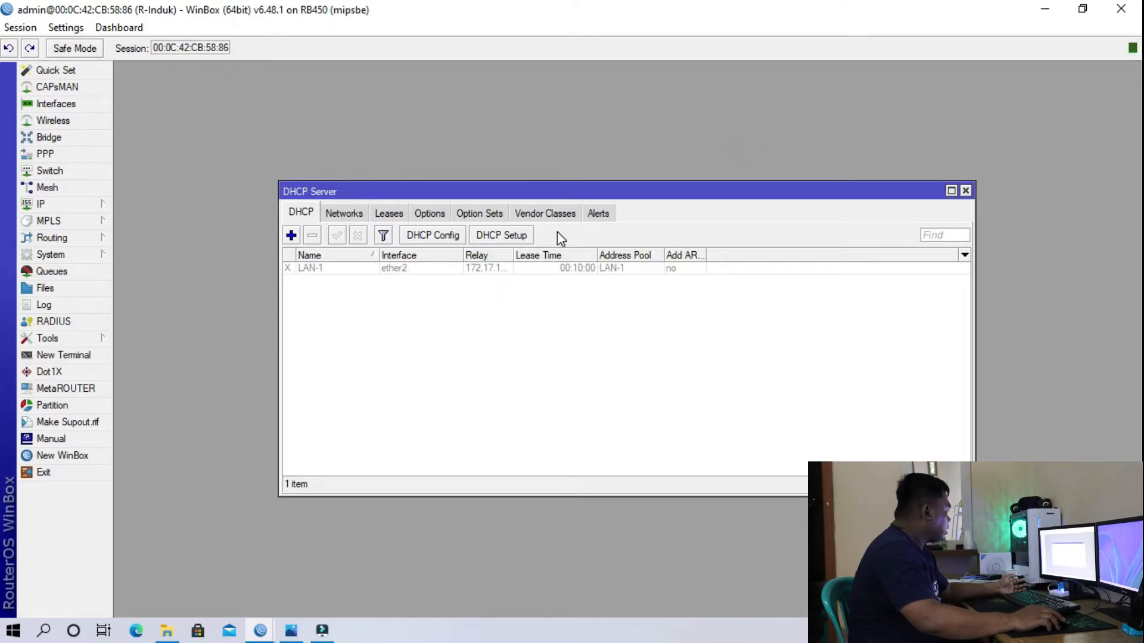
Enable the LAN-1 DHCP server in the server list.
left_click(469, 268)
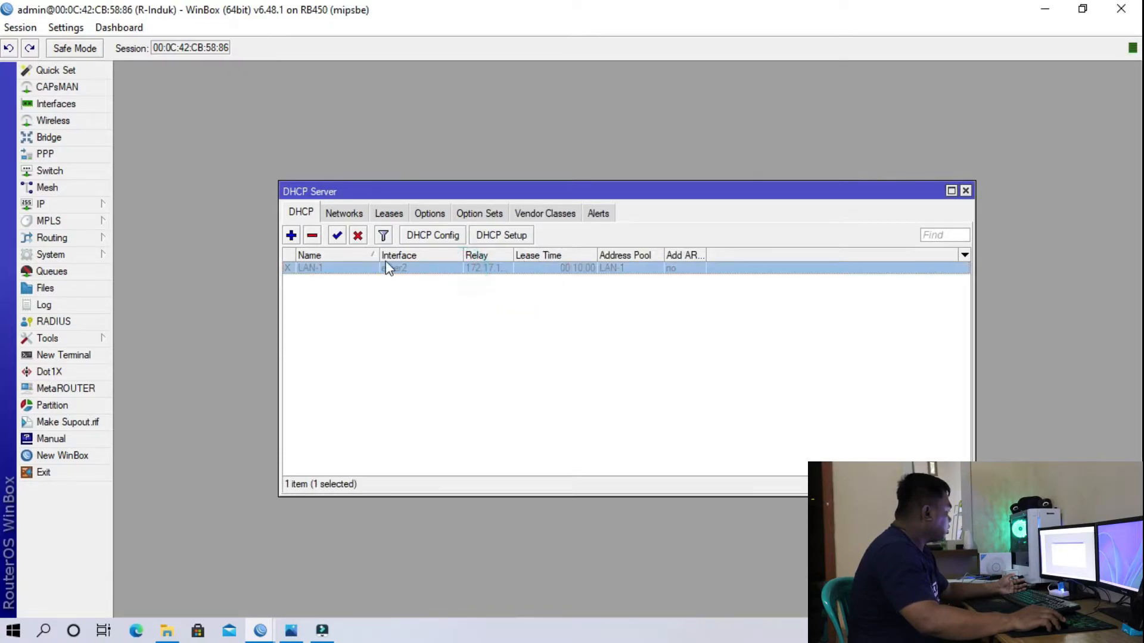
left_click(337, 236)
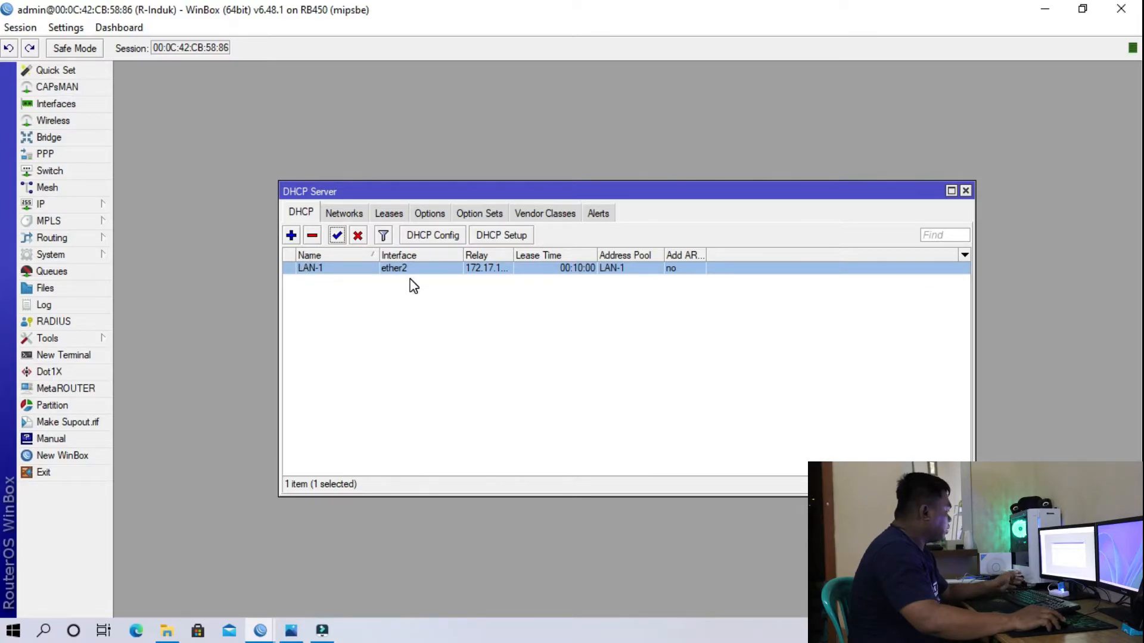
left_click(415, 302)
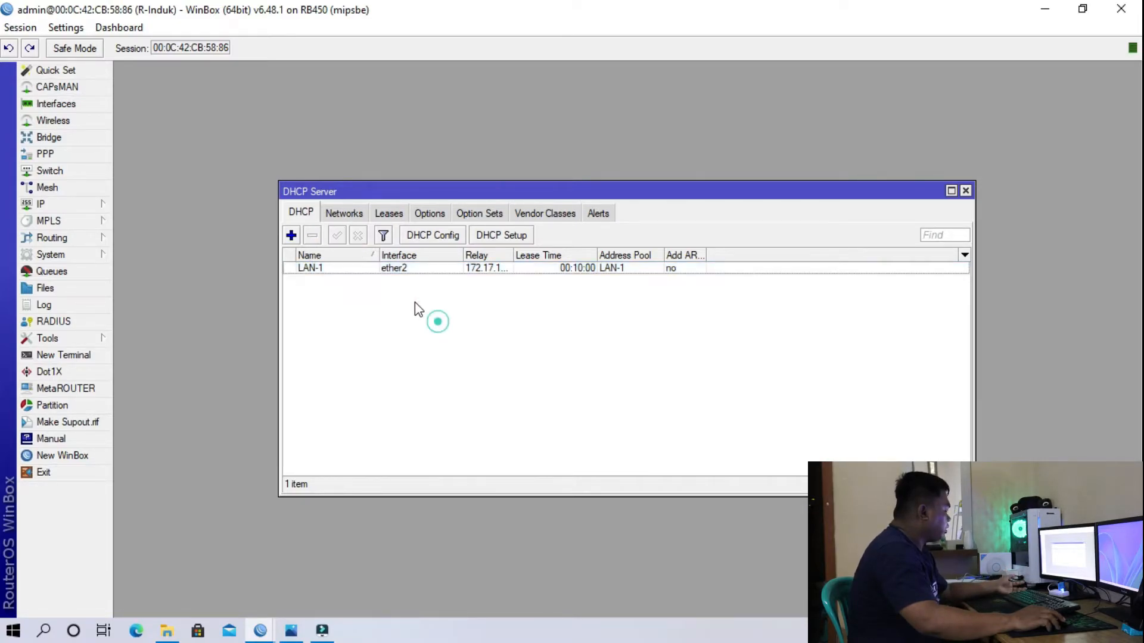
left_click(391, 271)
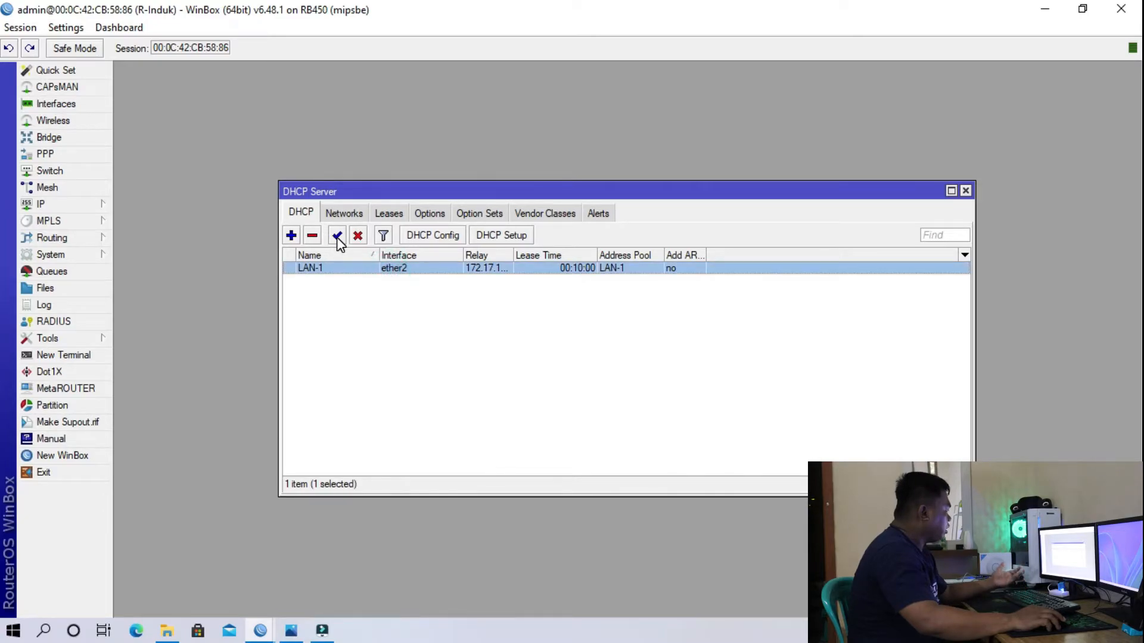
Start a second DHCP server entry and name it LAN-2.
left_click(291, 236)
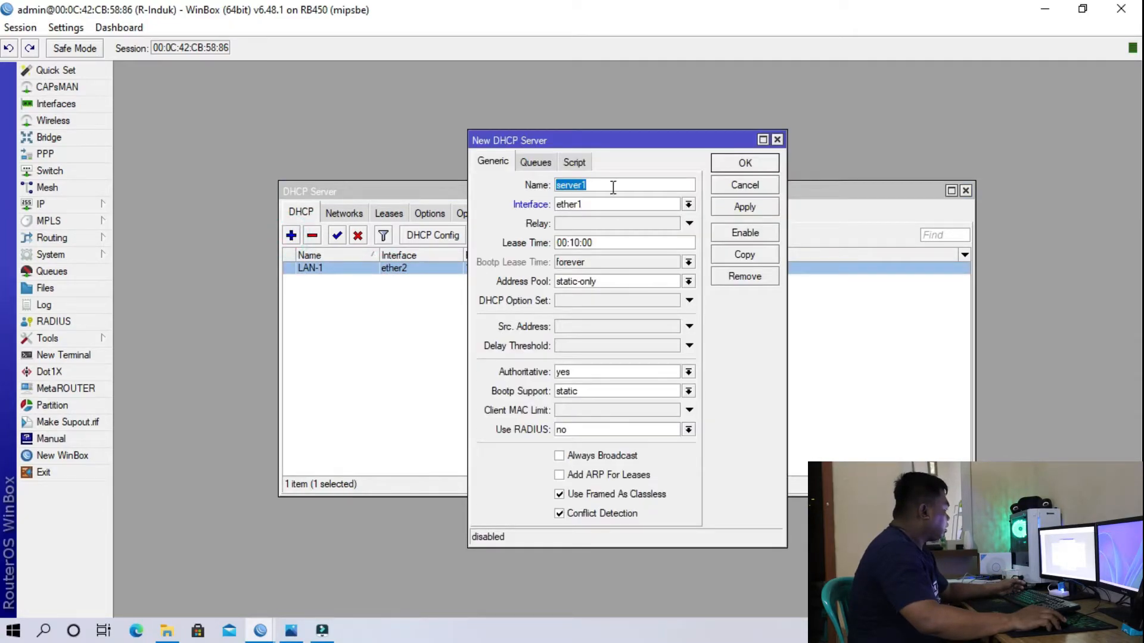
type("LAn")
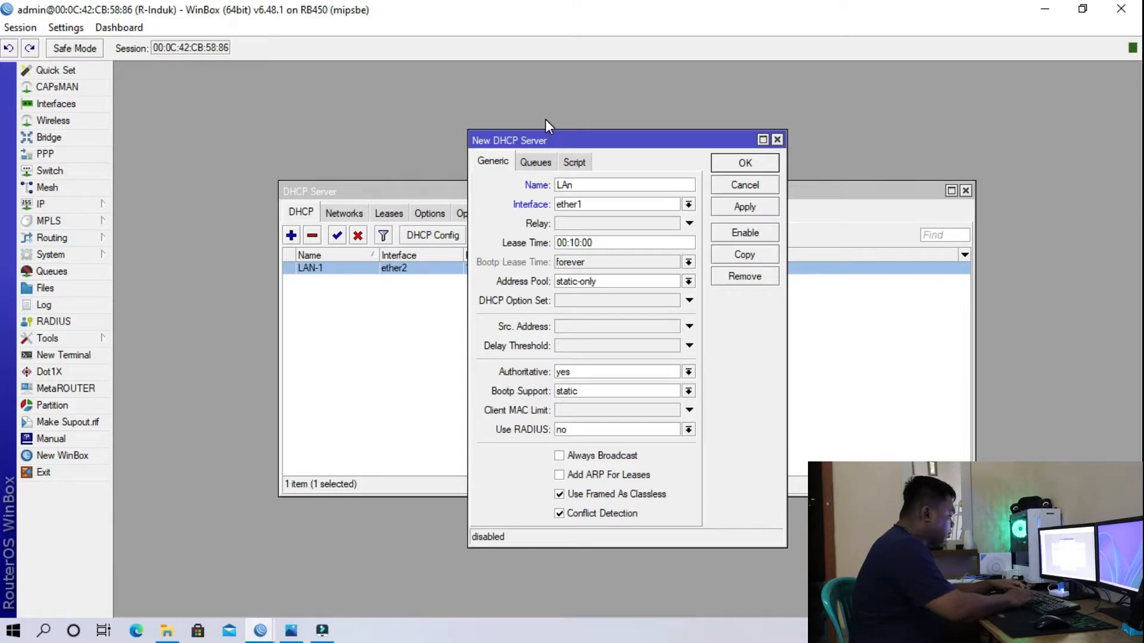
type("-2")
key("BackSpace")
key("BackSpace")
key("BackSpace")
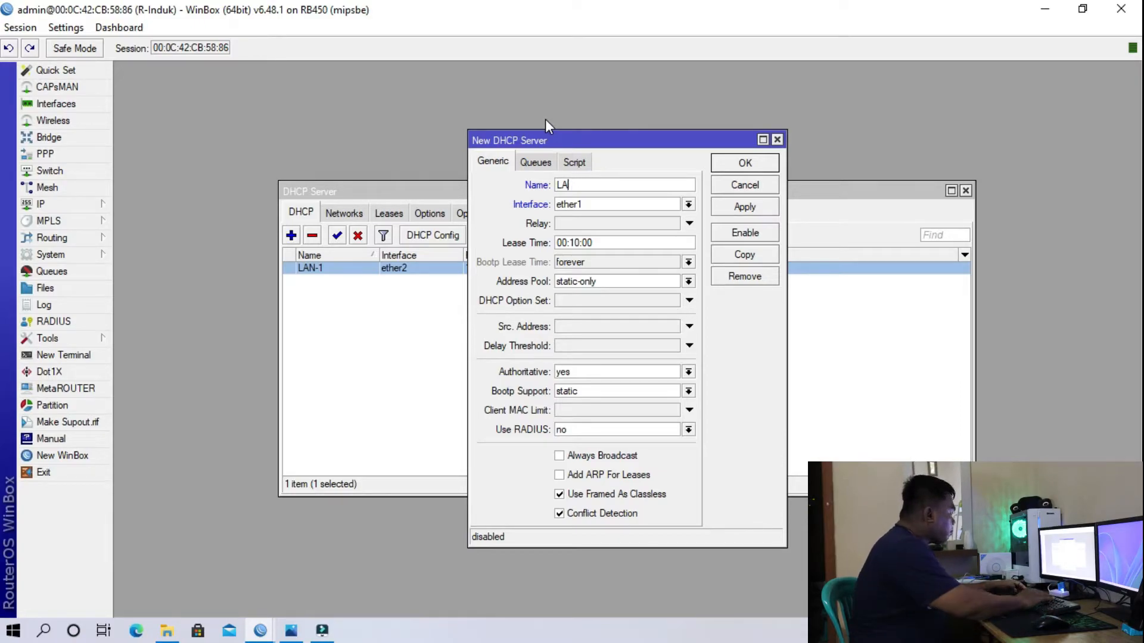
type("N-2")
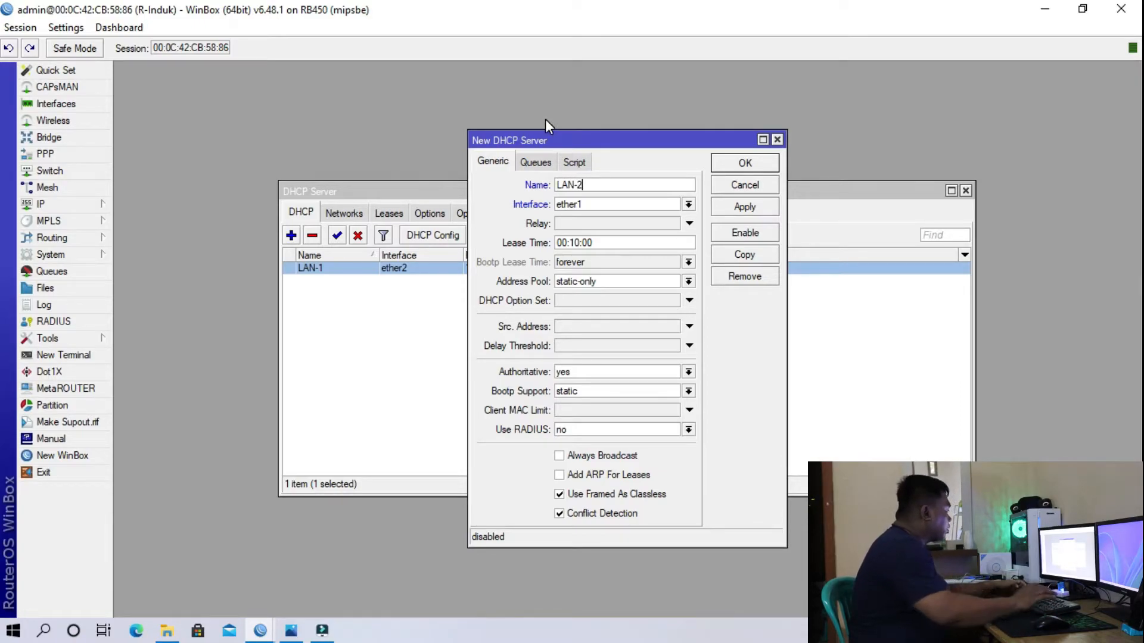
Set the LAN-2 DHCP server's interface to ether2 and its relay address to 172.17.102.1.
left_click(635, 204)
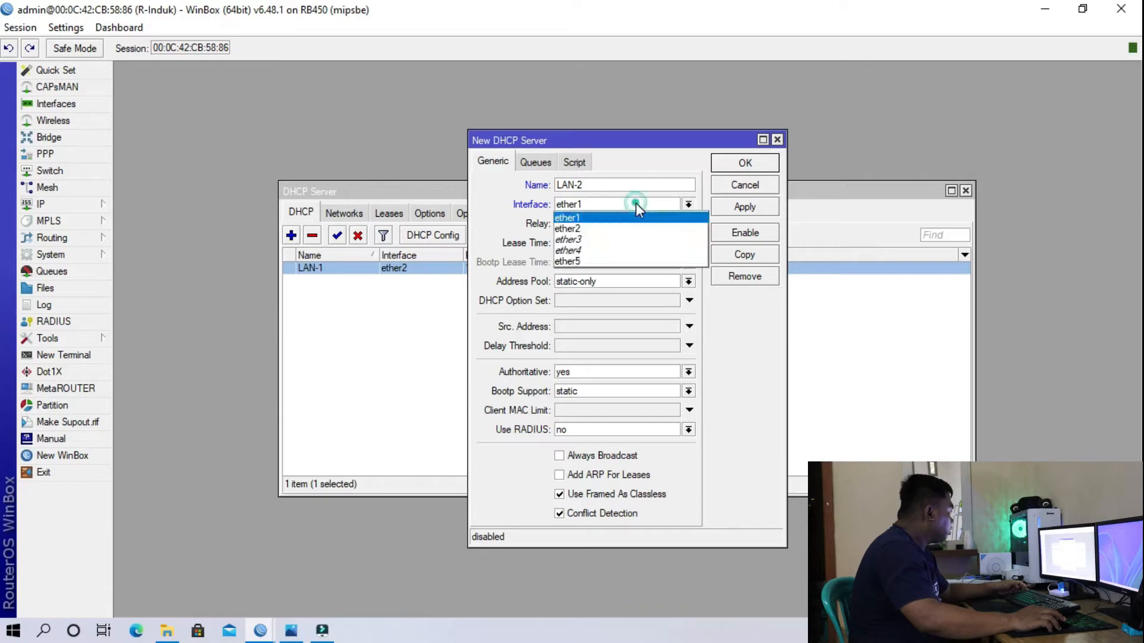
left_click(606, 228)
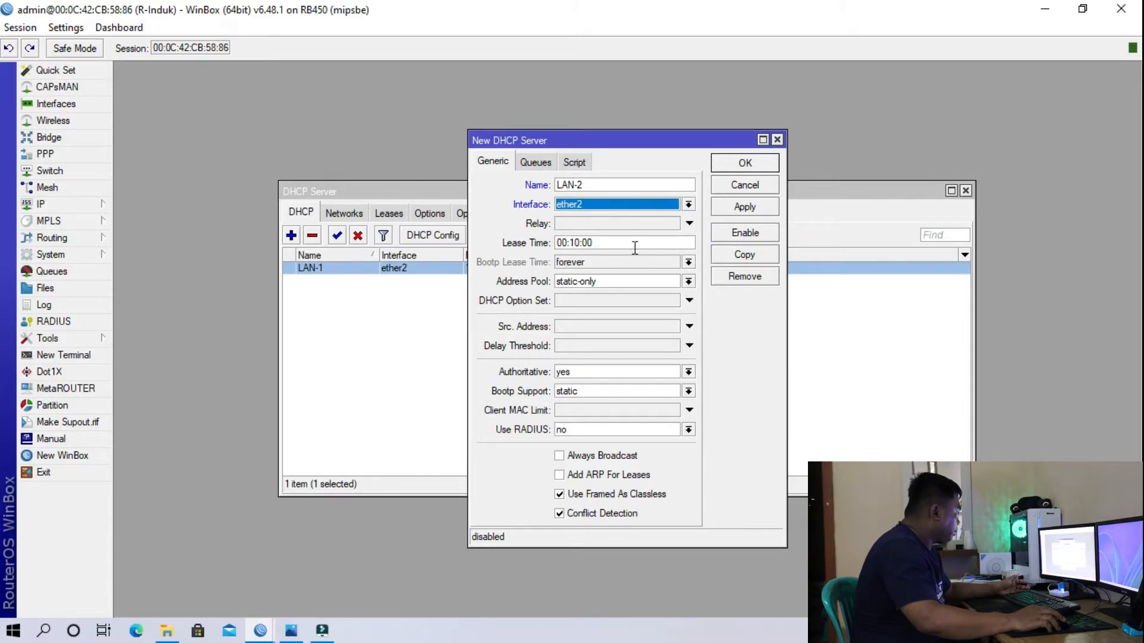
left_click(633, 226)
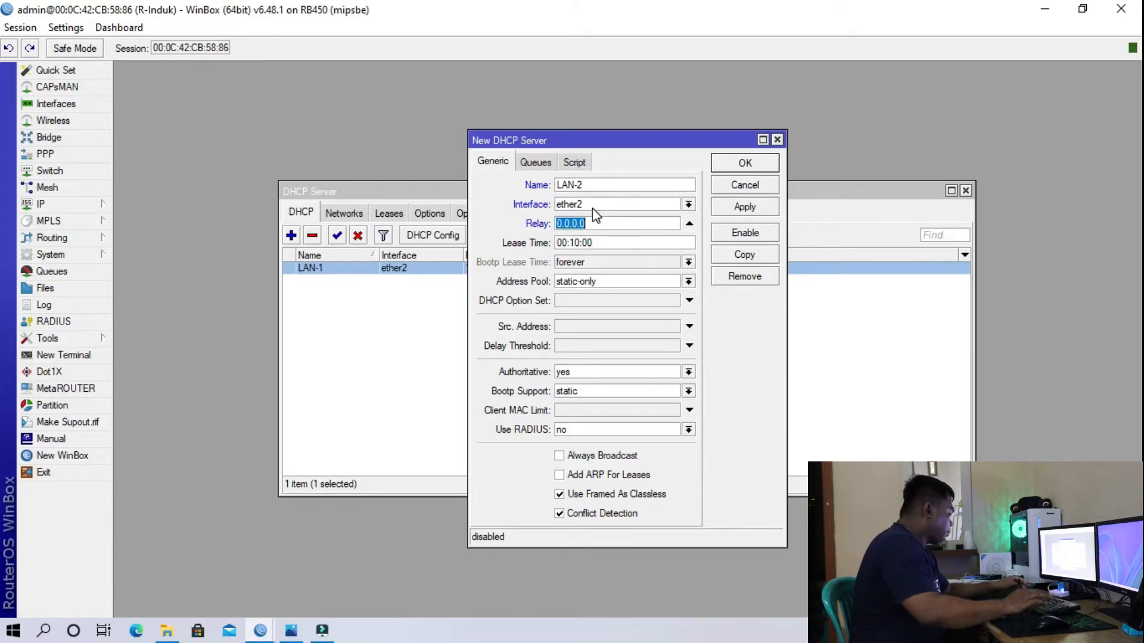
type("172")
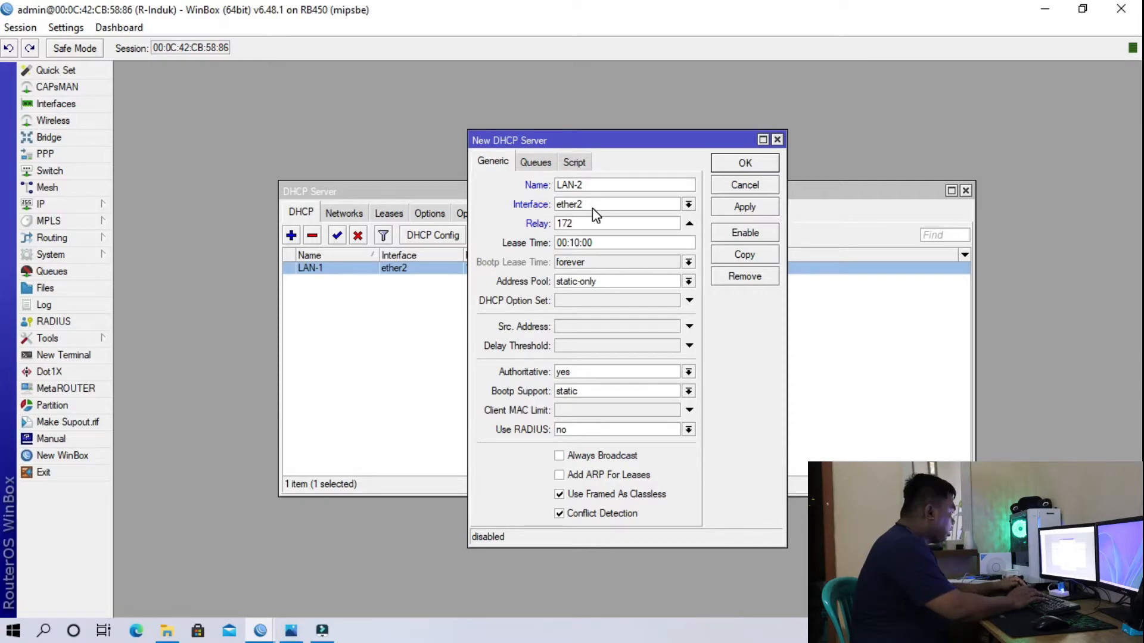
type(".17")
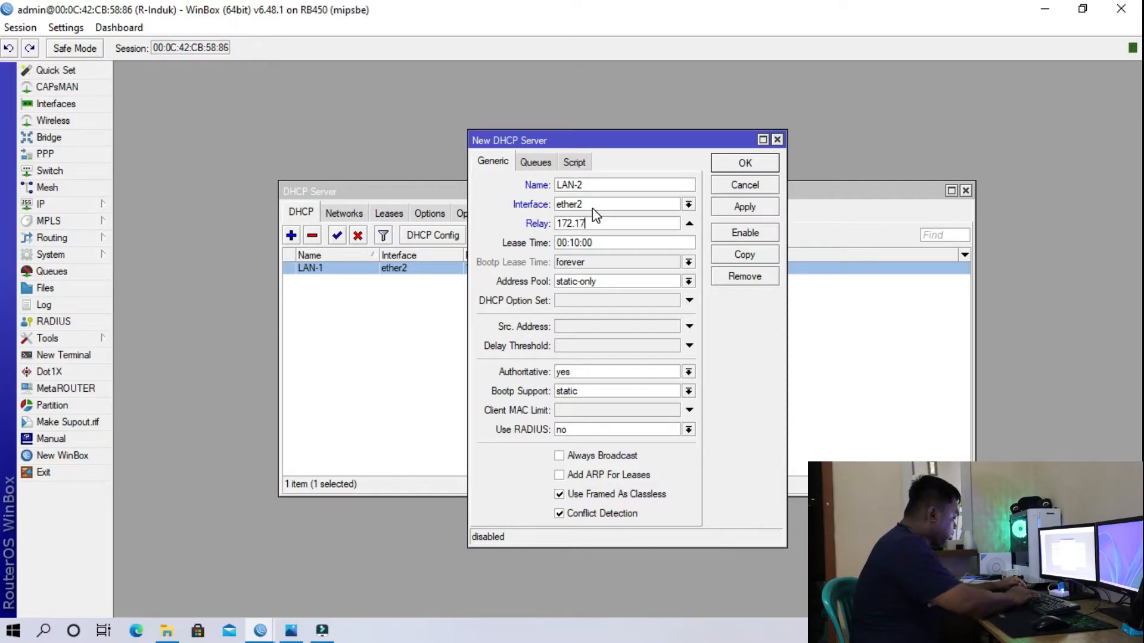
type(".102.1")
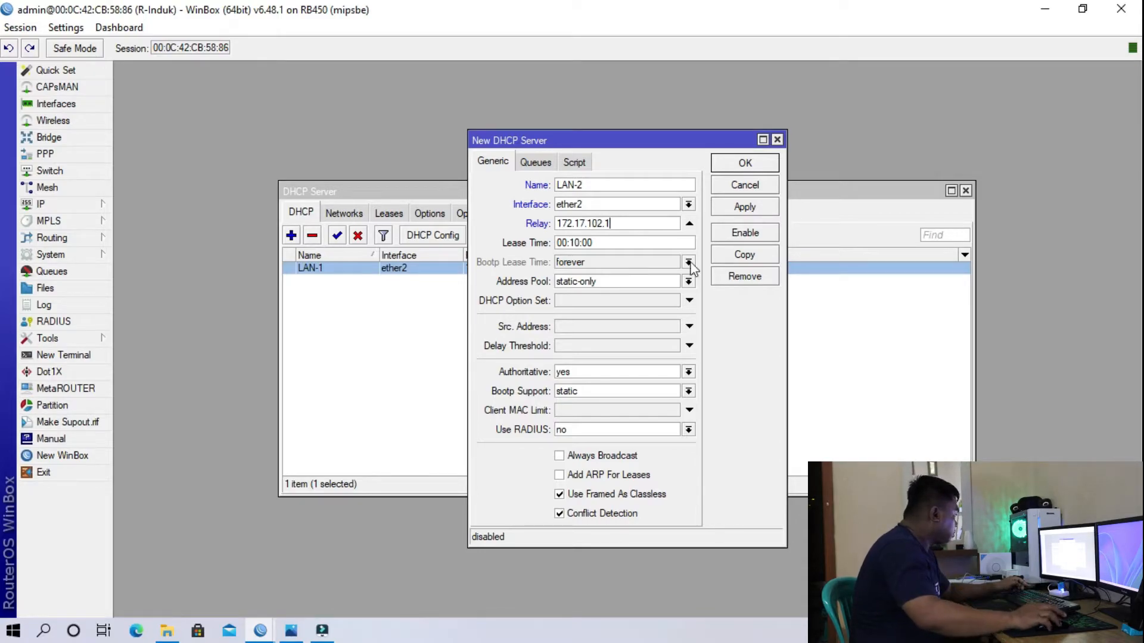
Assign the LAN-2 address pool to the second DHCP server and save the entry.
left_click(649, 282)
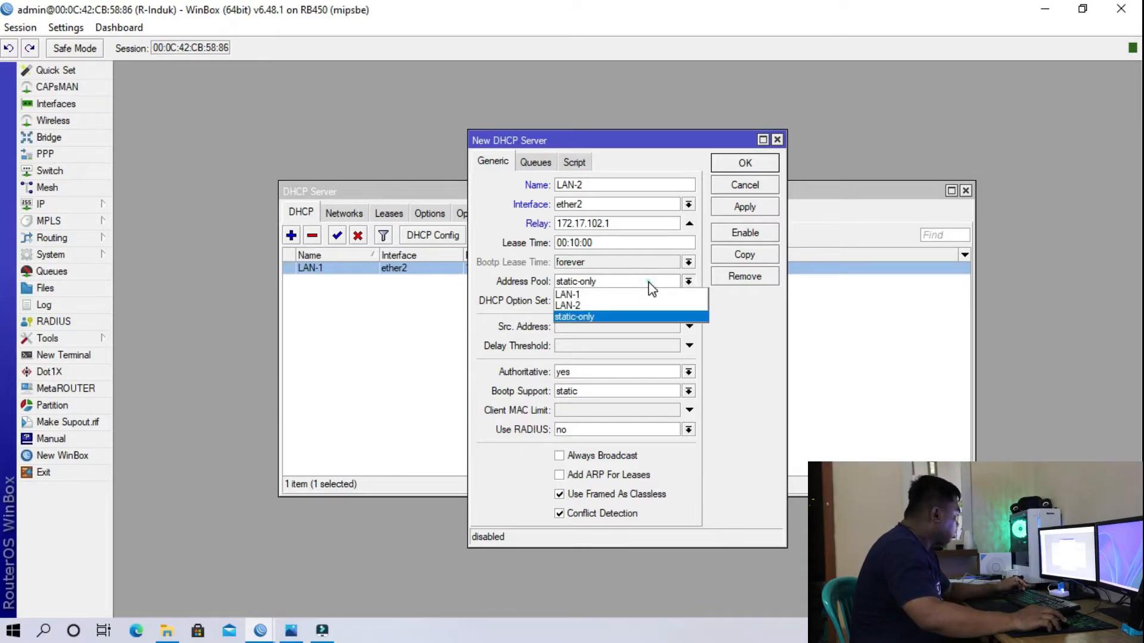
left_click(611, 305)
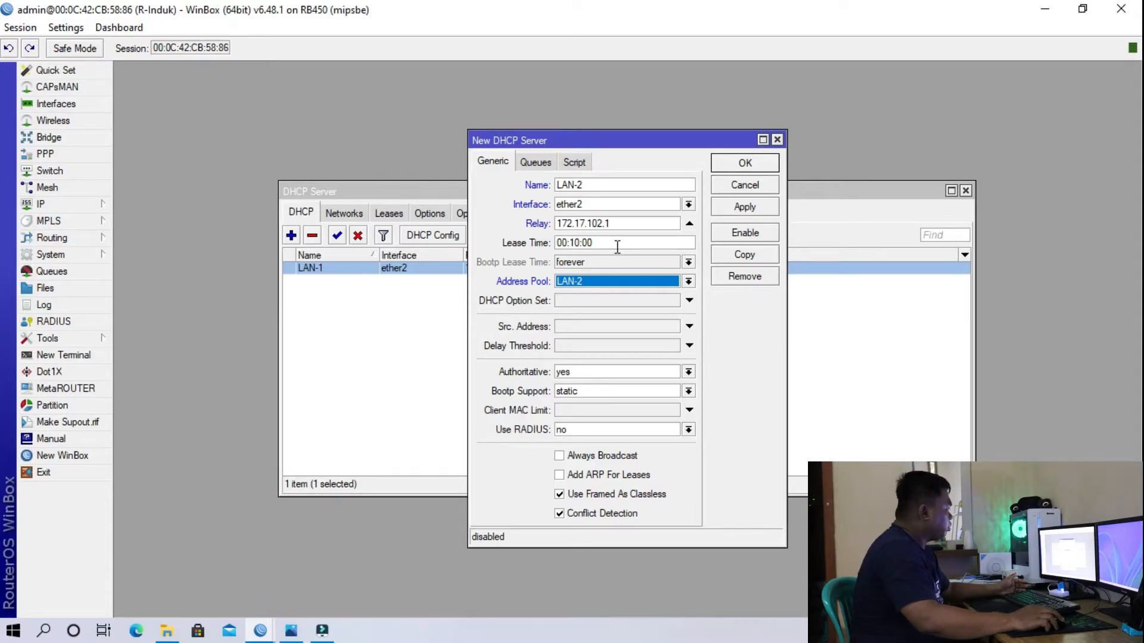
left_click(745, 164)
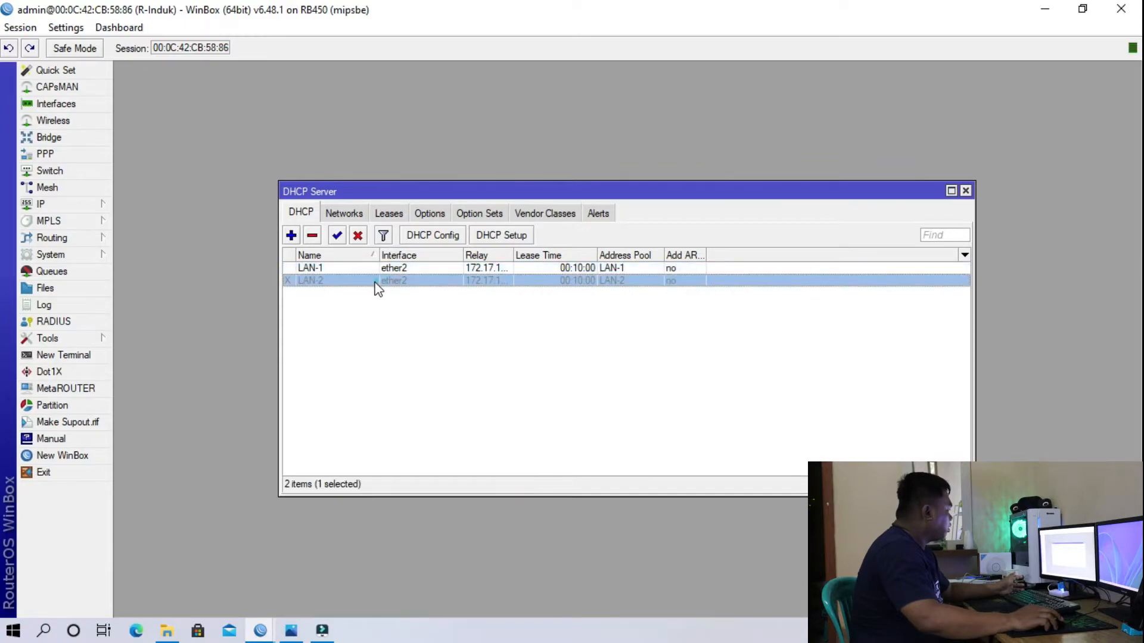
Enable the LAN-2 DHCP server and compare its entry with the LAN-1 entry.
left_click(337, 235)
left_click(495, 365)
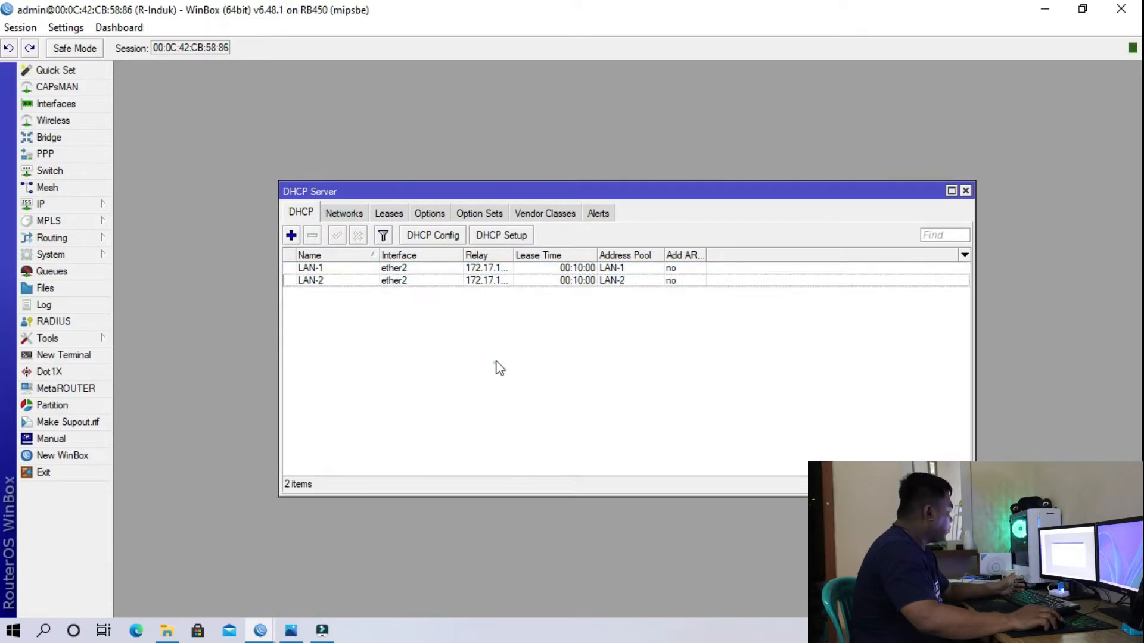
left_click(571, 268)
left_click(567, 280)
left_click(565, 268)
left_click(564, 280)
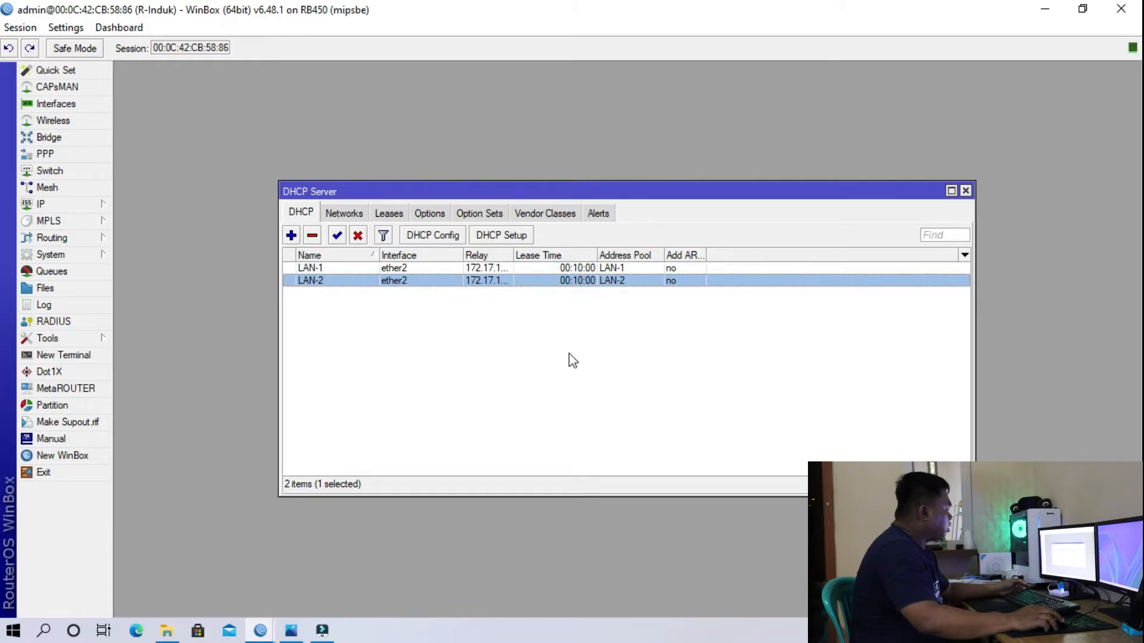
Start a new DHCP network entry and set its address to 172.17.101.0/24.
left_click(343, 215)
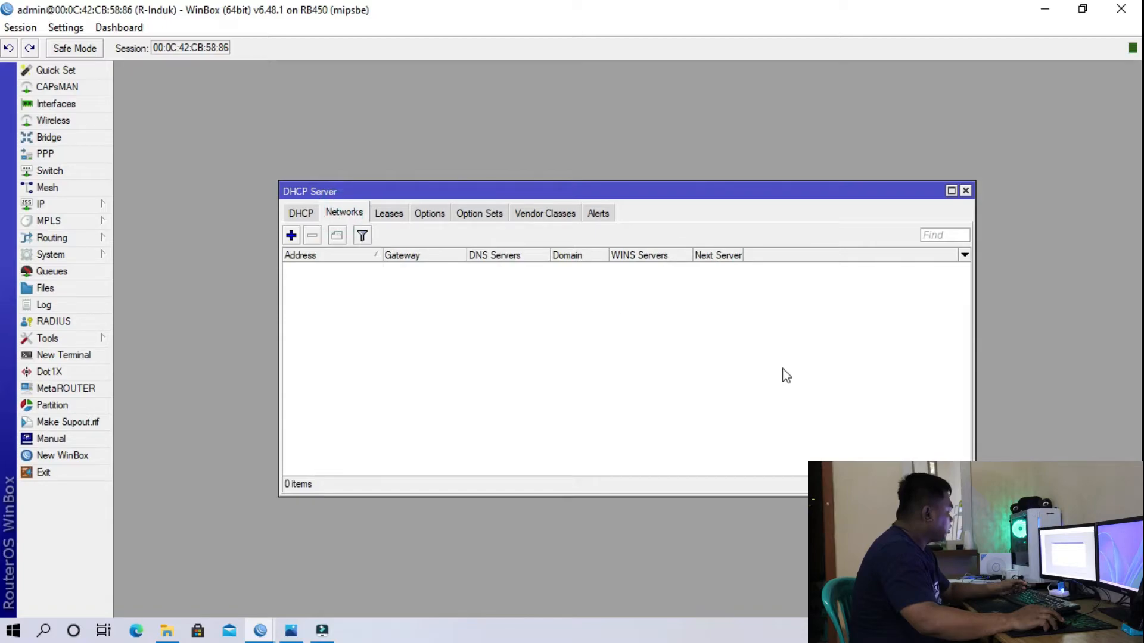
left_click(292, 236)
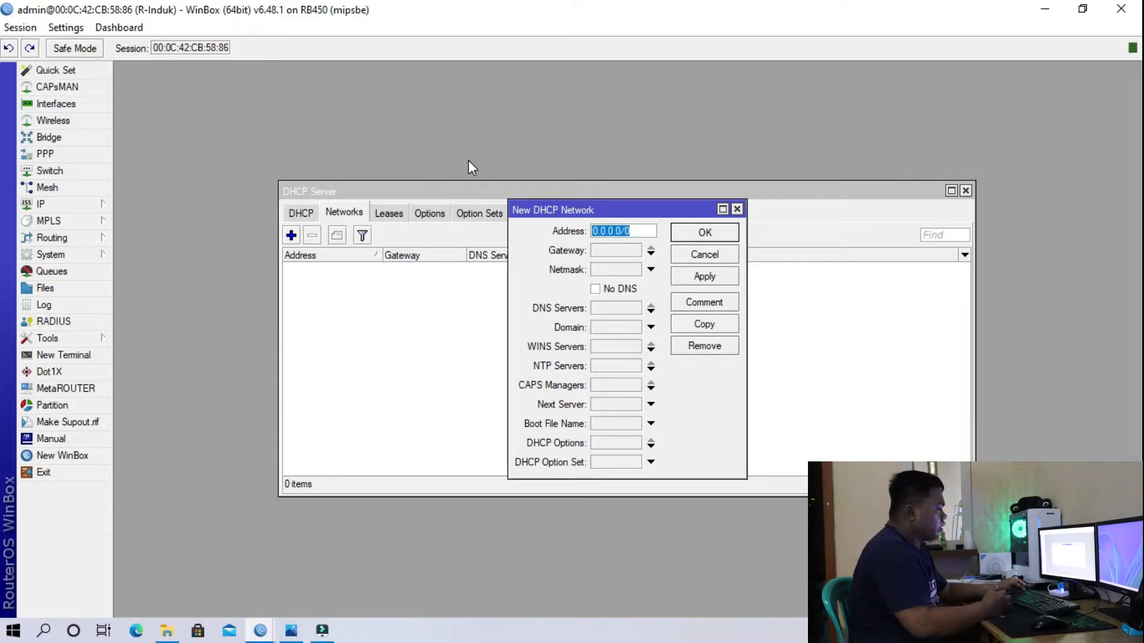
type("172")
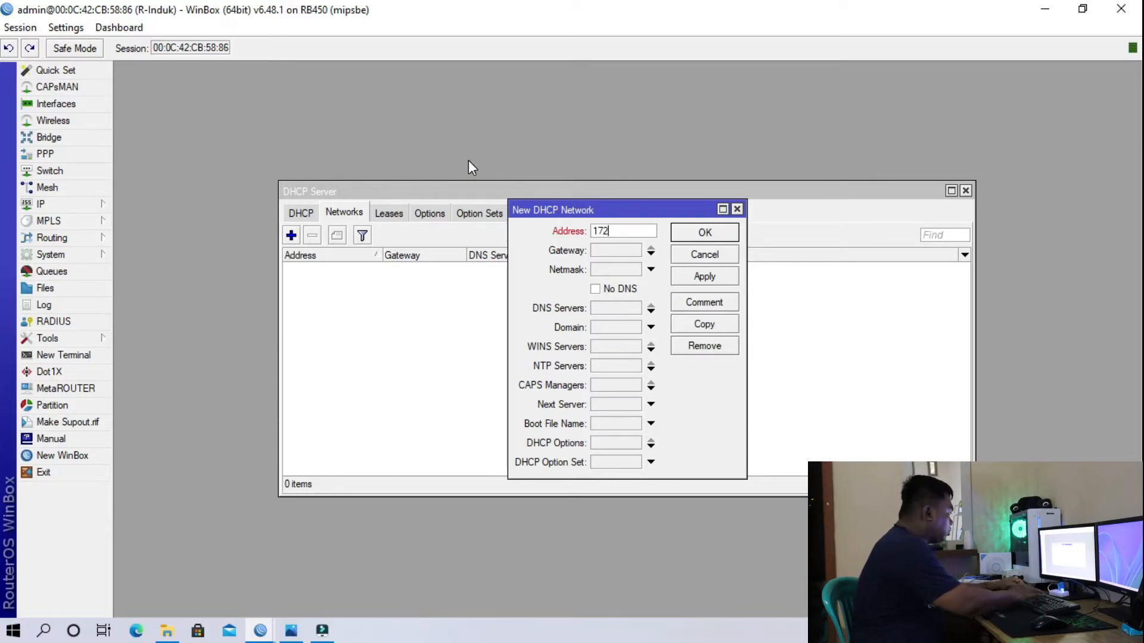
type(".16")
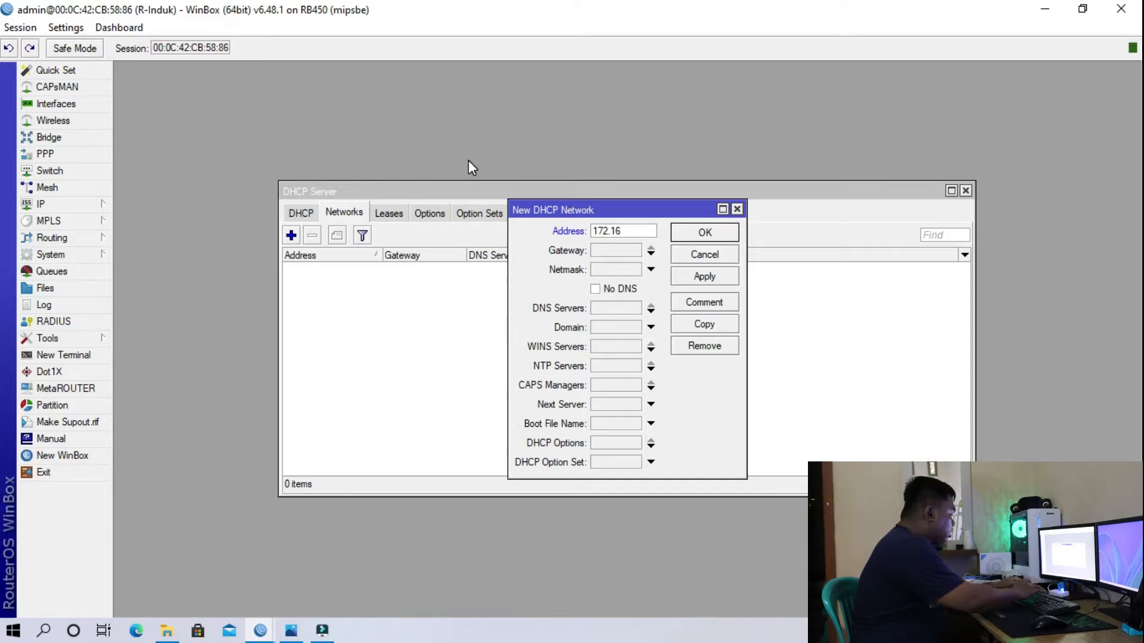
key("BackSpace")
type("7")
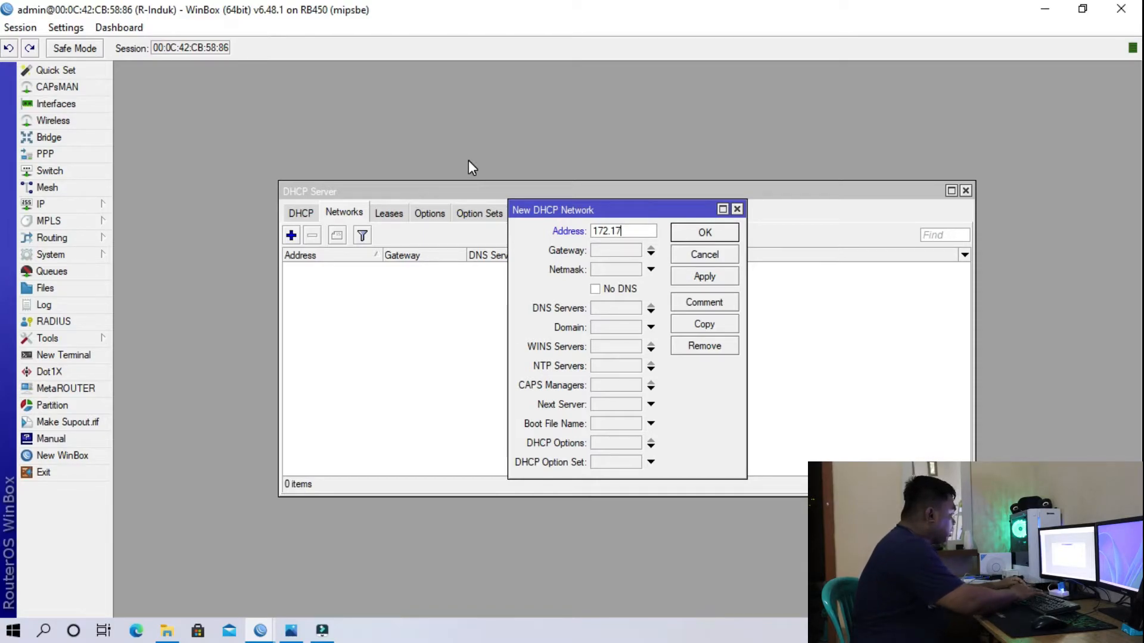
type(".10")
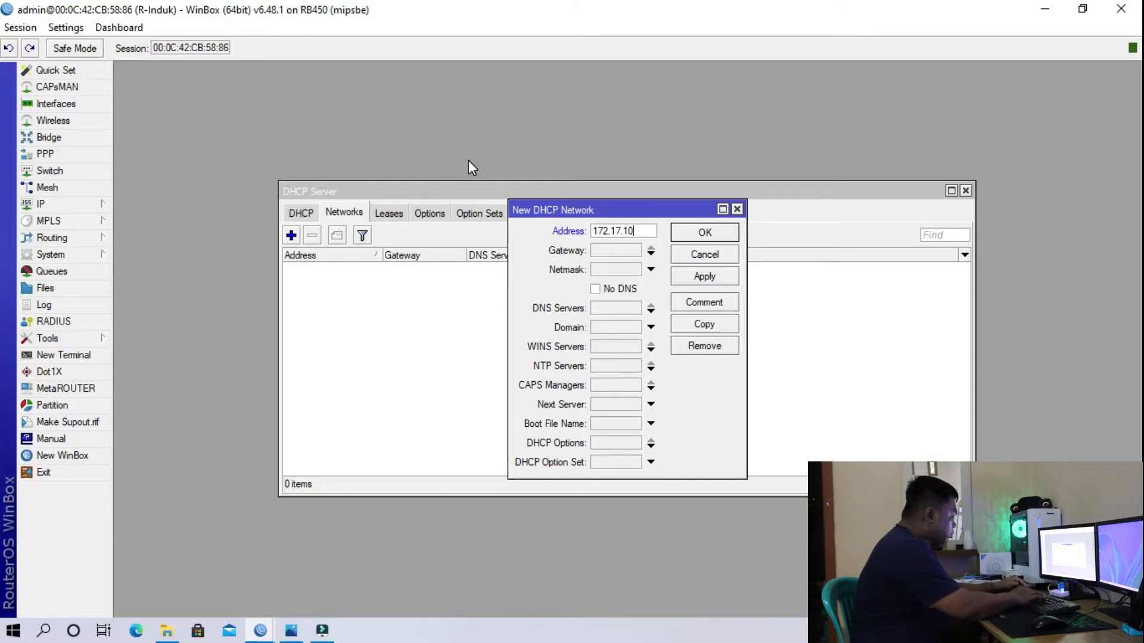
type("1.0")
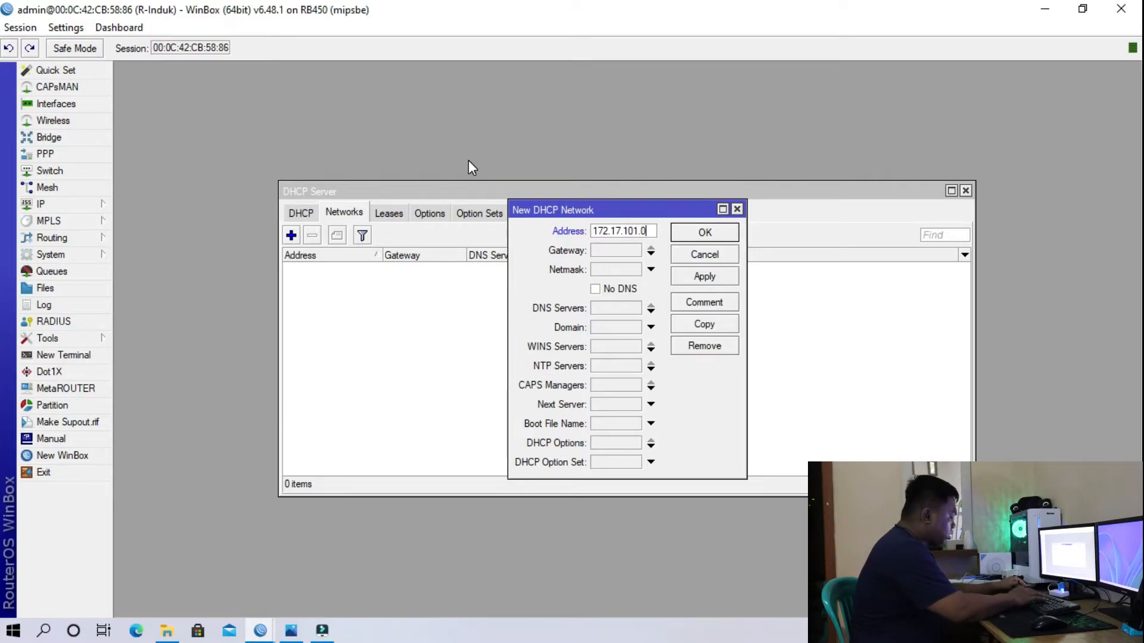
type("/24")
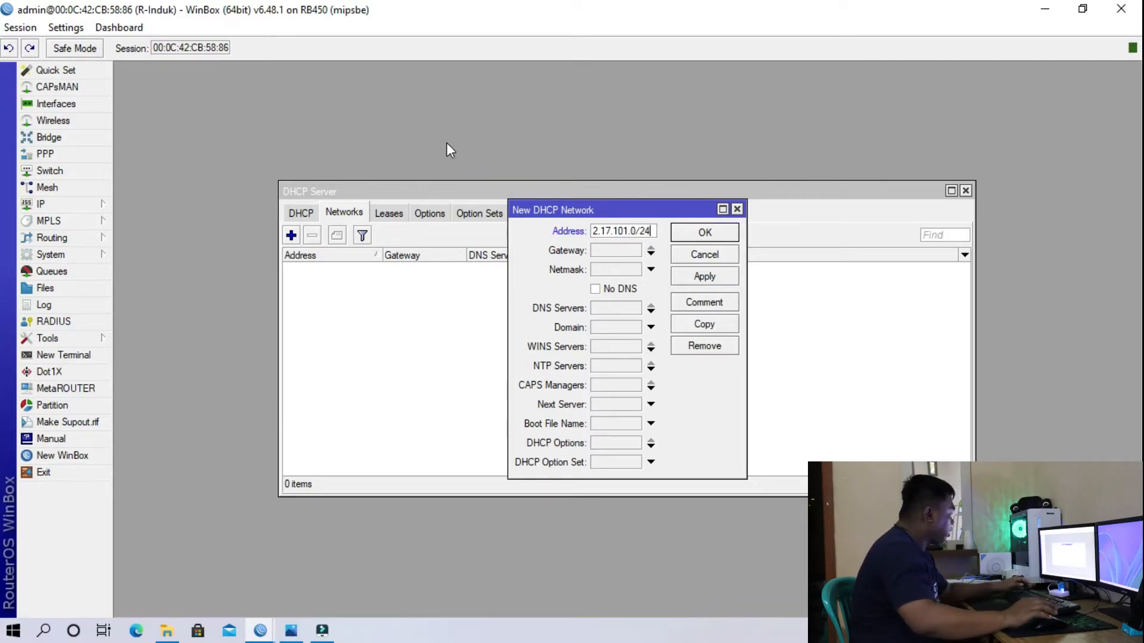
Set the new DHCP network's gateway to 172.17.101.1 and its netmask to 24.
left_click(613, 250)
type("1")
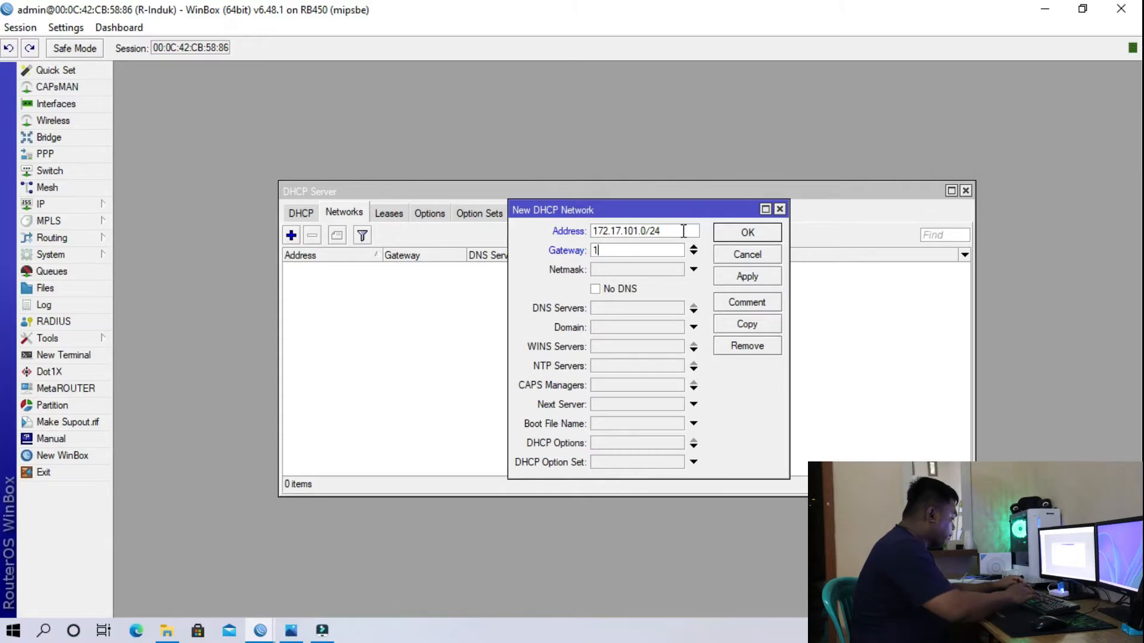
type("72.17.101.1")
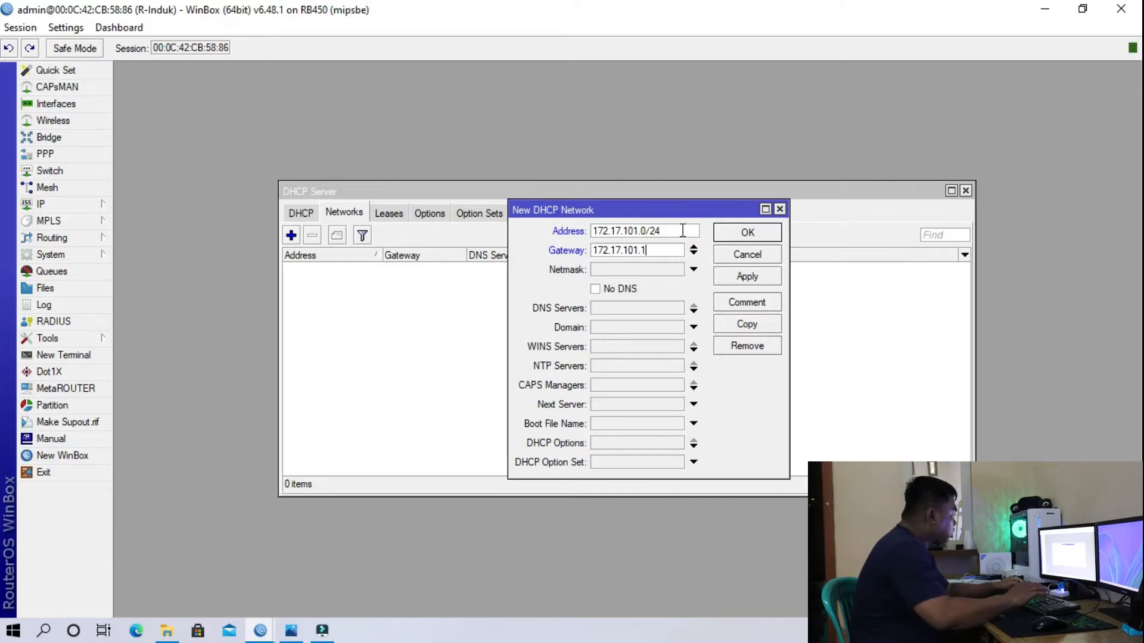
left_click(642, 271)
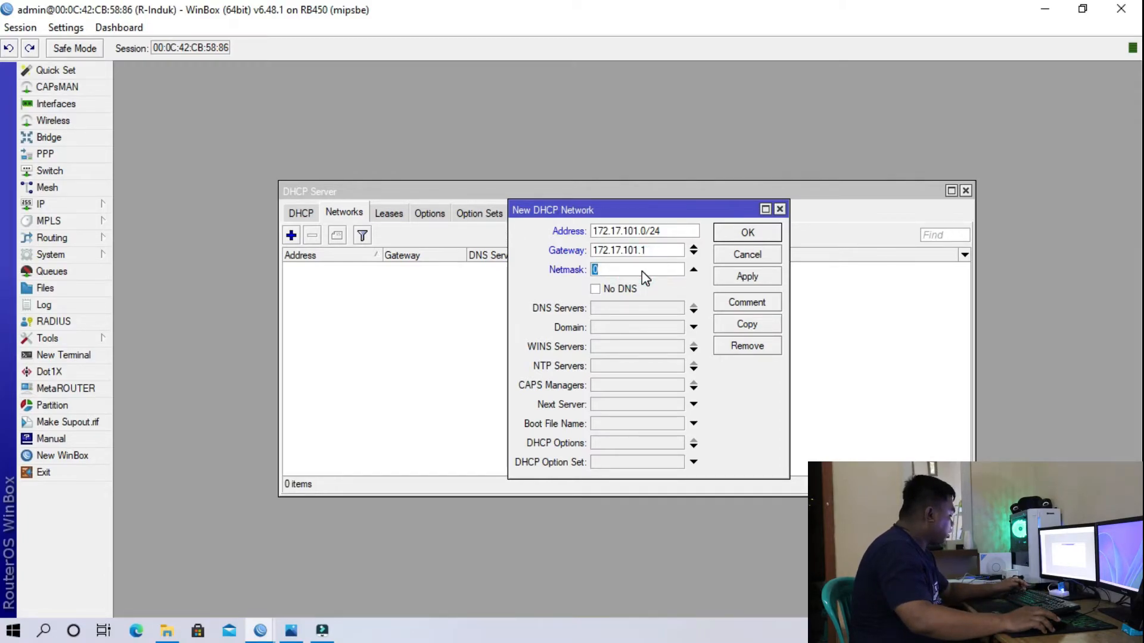
type("24")
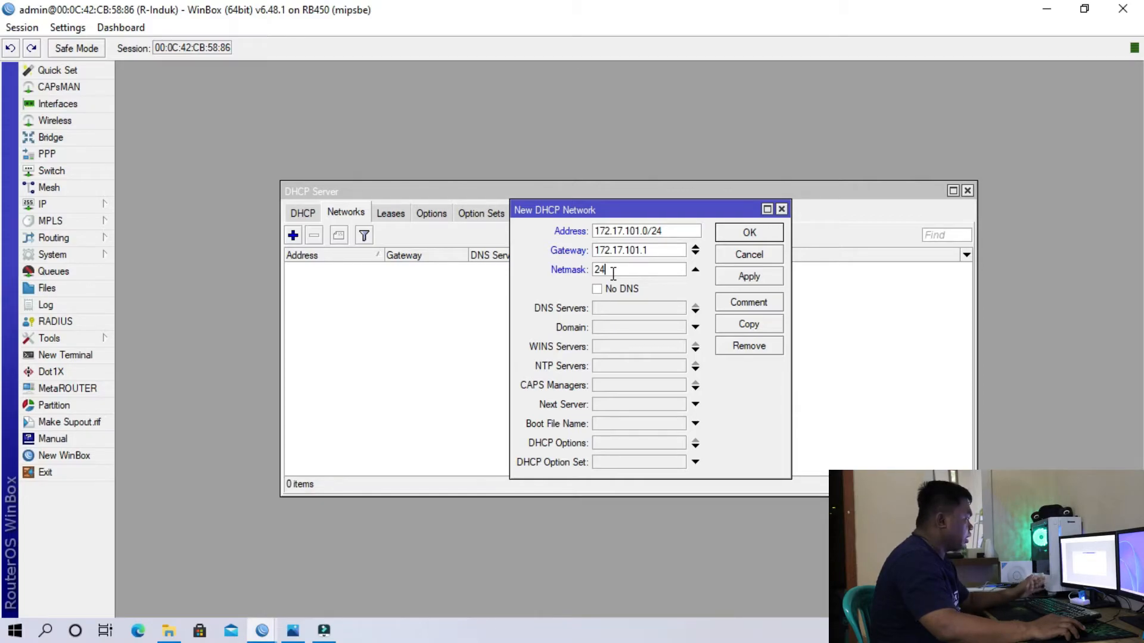
Set the network's first DNS server to 203.142.82.222.
left_click(658, 309)
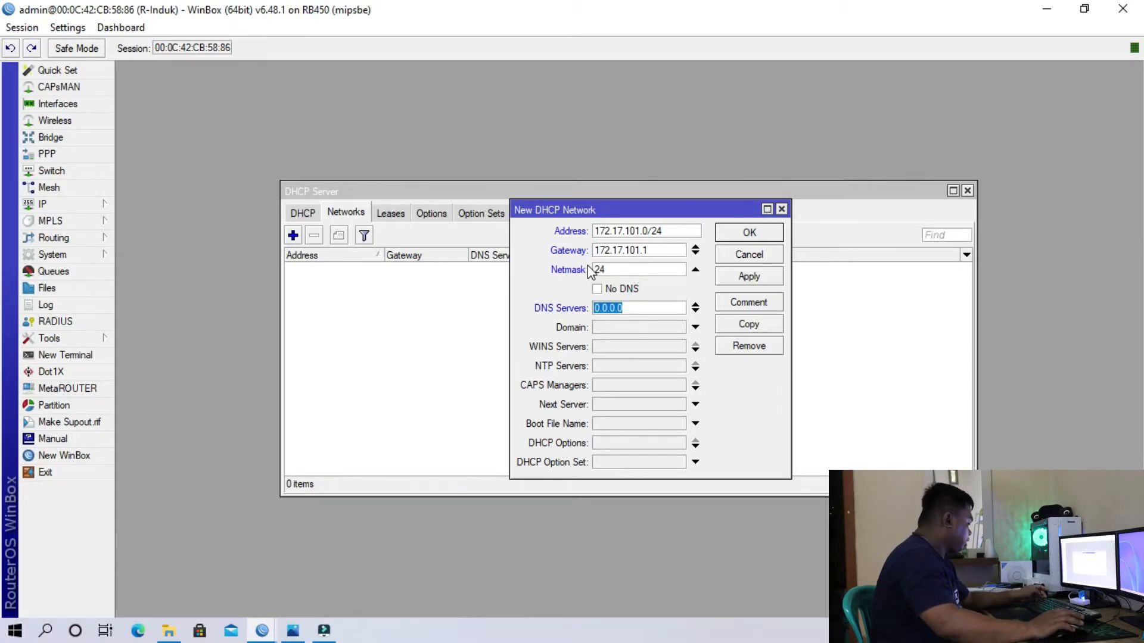
type("203")
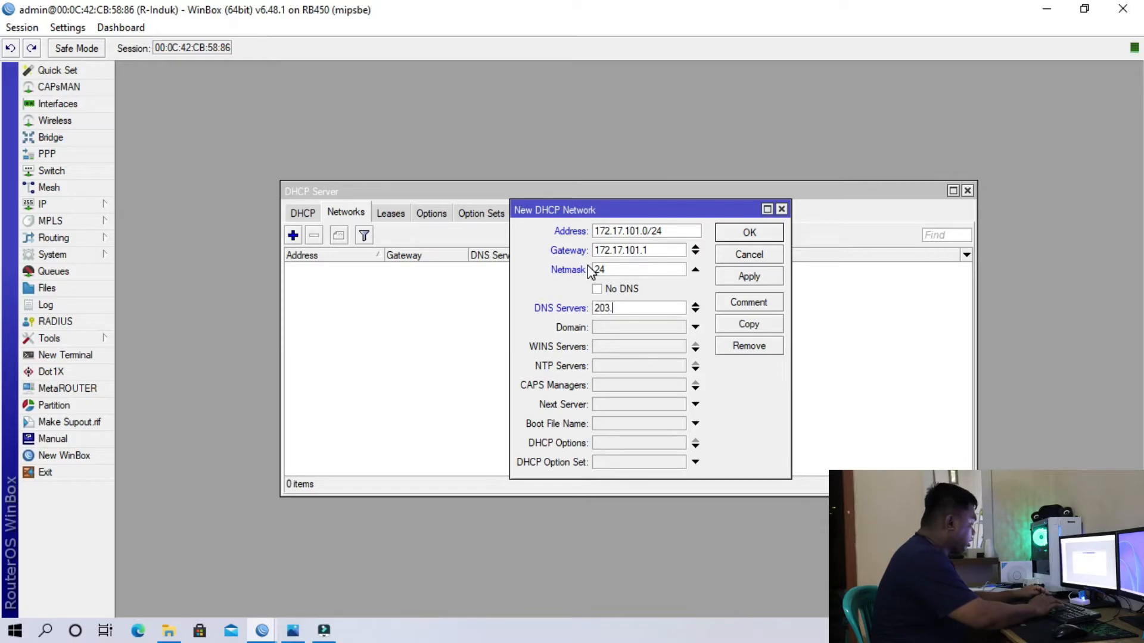
type(".142")
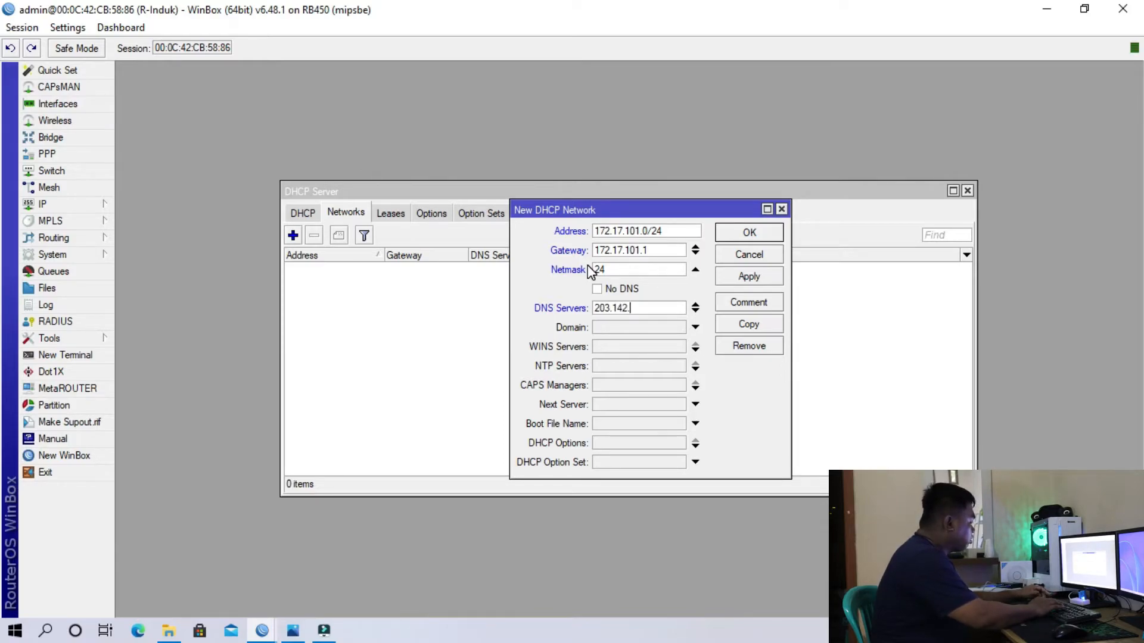
type(".82.222")
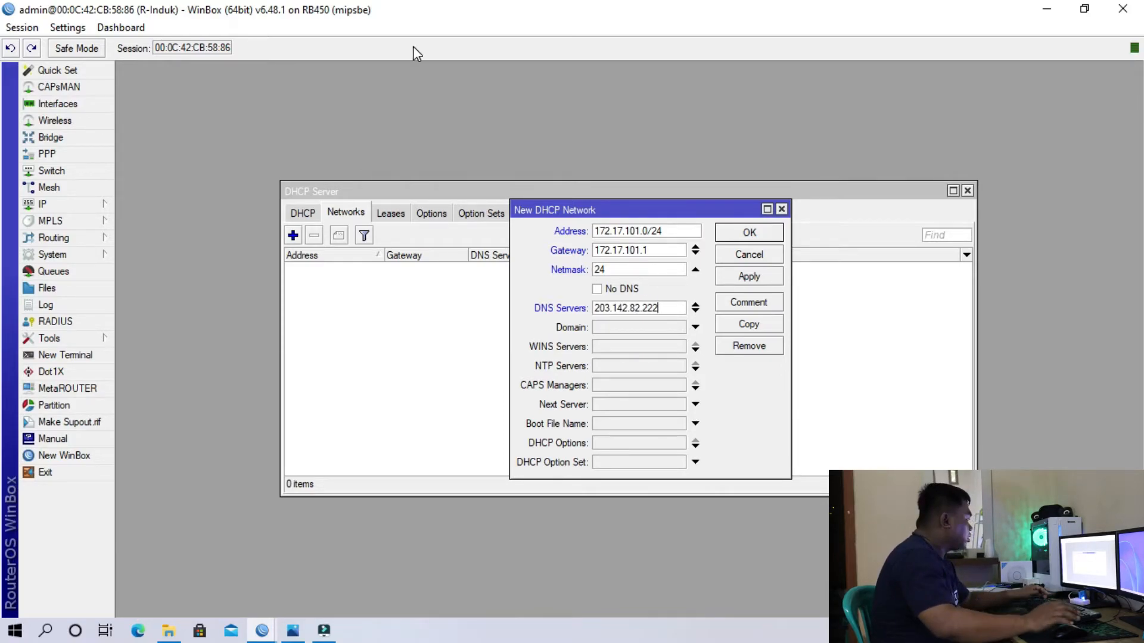
Add 203.142.84.222 as the second DNS server, reusing the first address, and save the network entry.
left_click(696, 311)
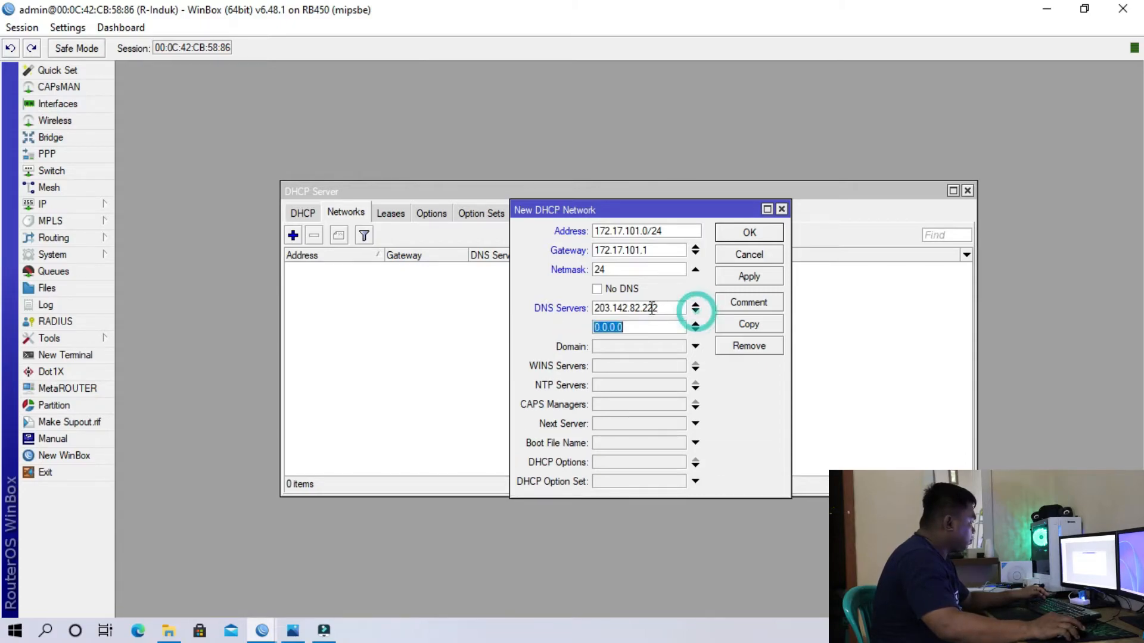
double_click(671, 311)
right_click(624, 308)
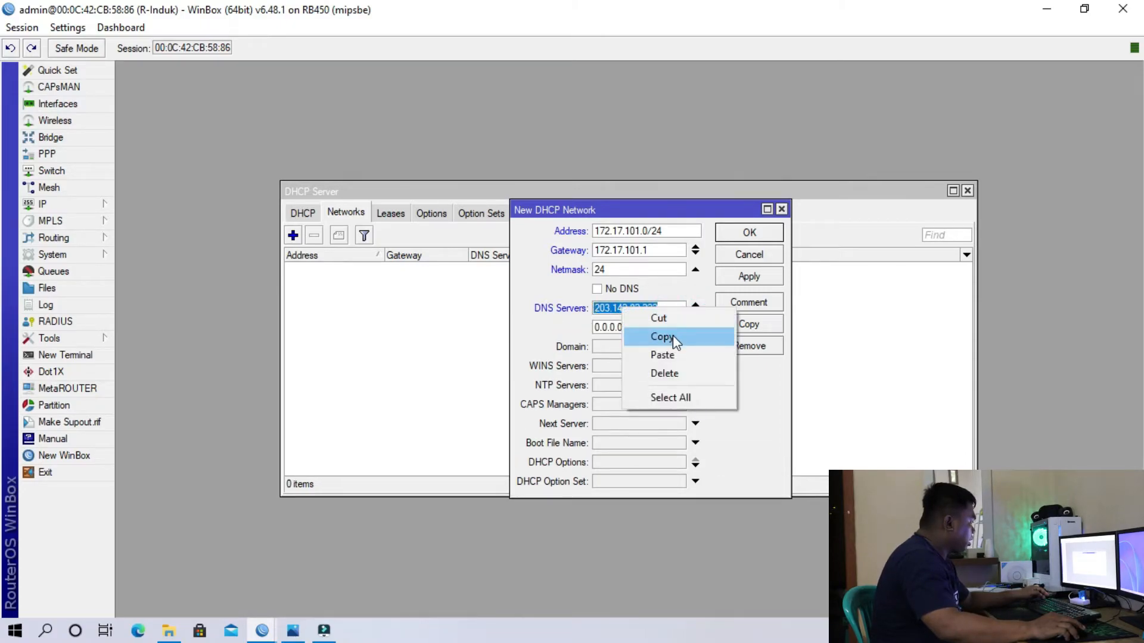
left_click(653, 334)
double_click(653, 328)
right_click(619, 328)
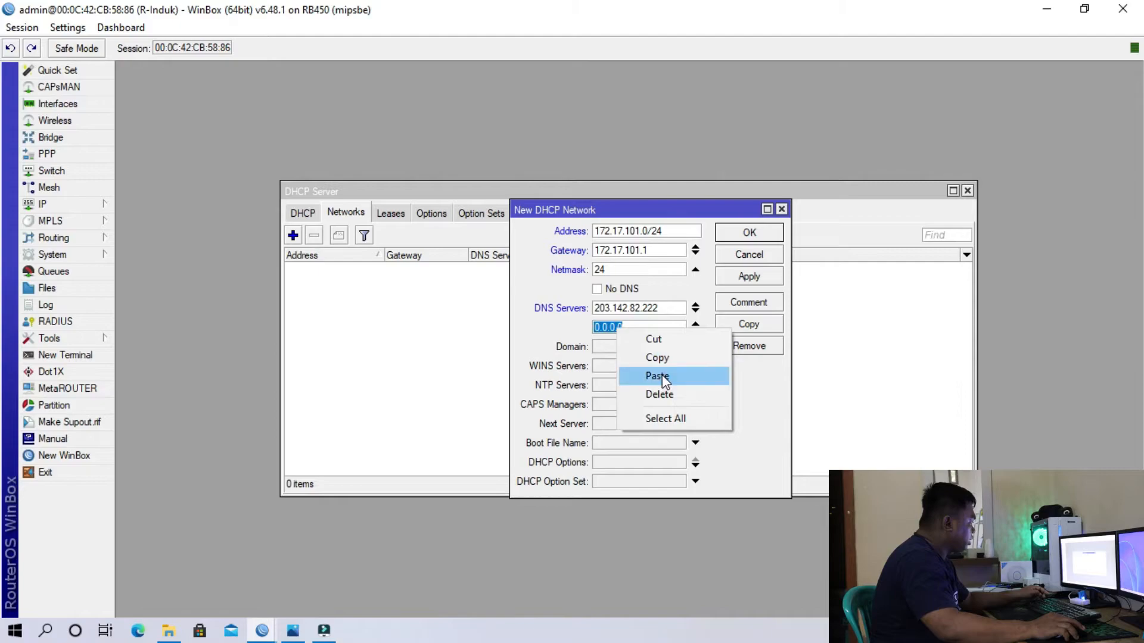
left_click(660, 375)
left_click(640, 327)
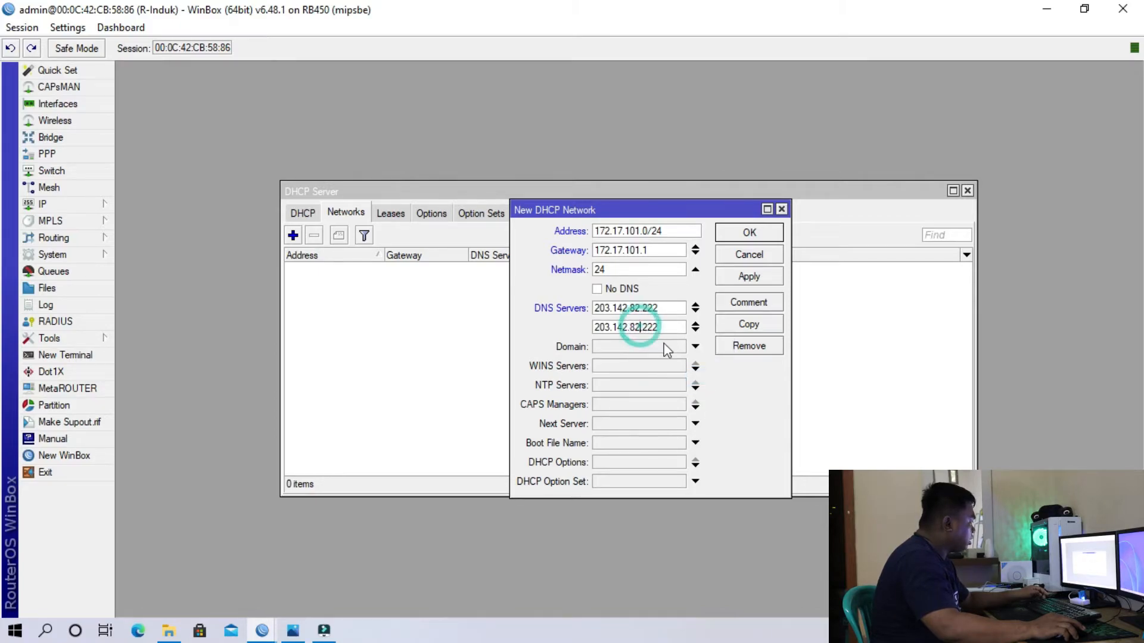
key("BackSpace")
type("4")
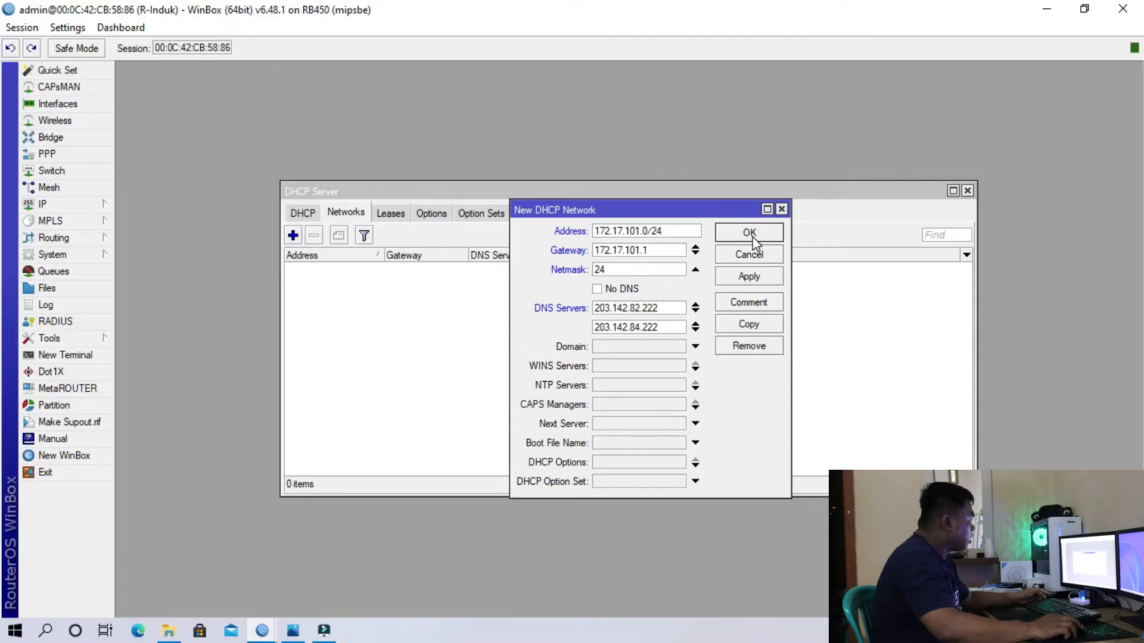
left_click(752, 233)
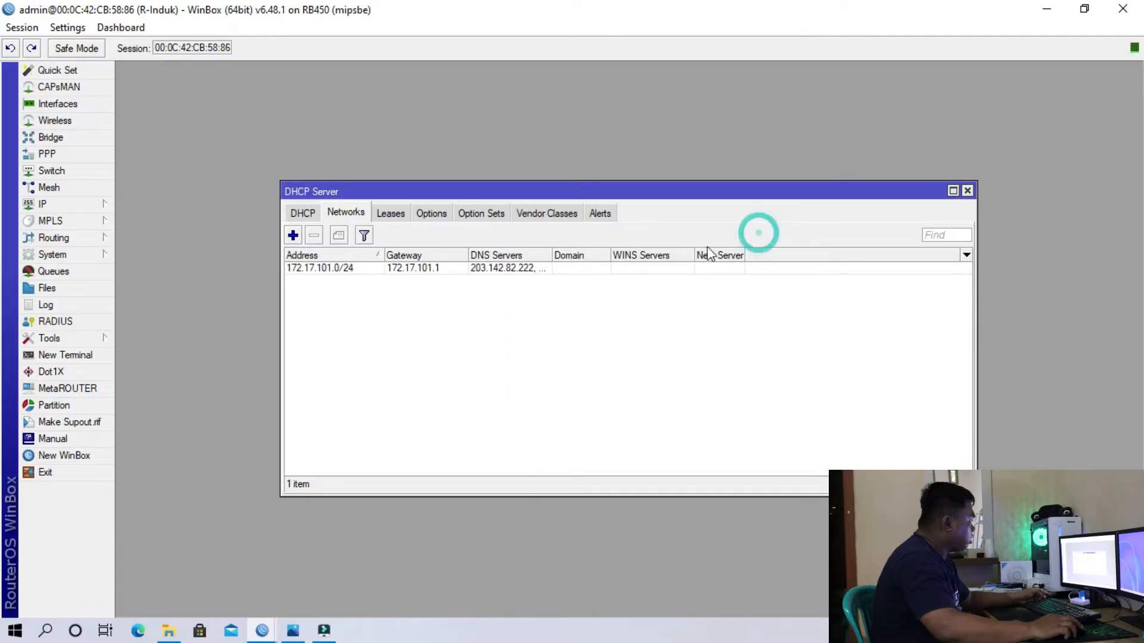
Duplicate the 172.17.101.0/24 network entry and set the copy's address to 172.17.102.0/24.
left_click(382, 268)
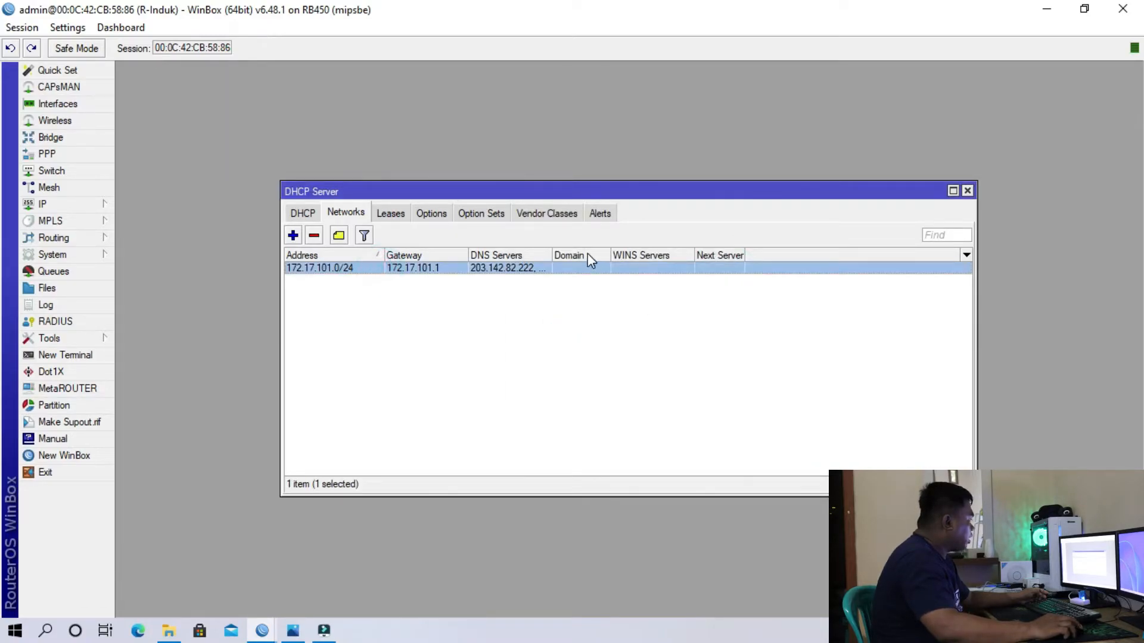
double_click(553, 256)
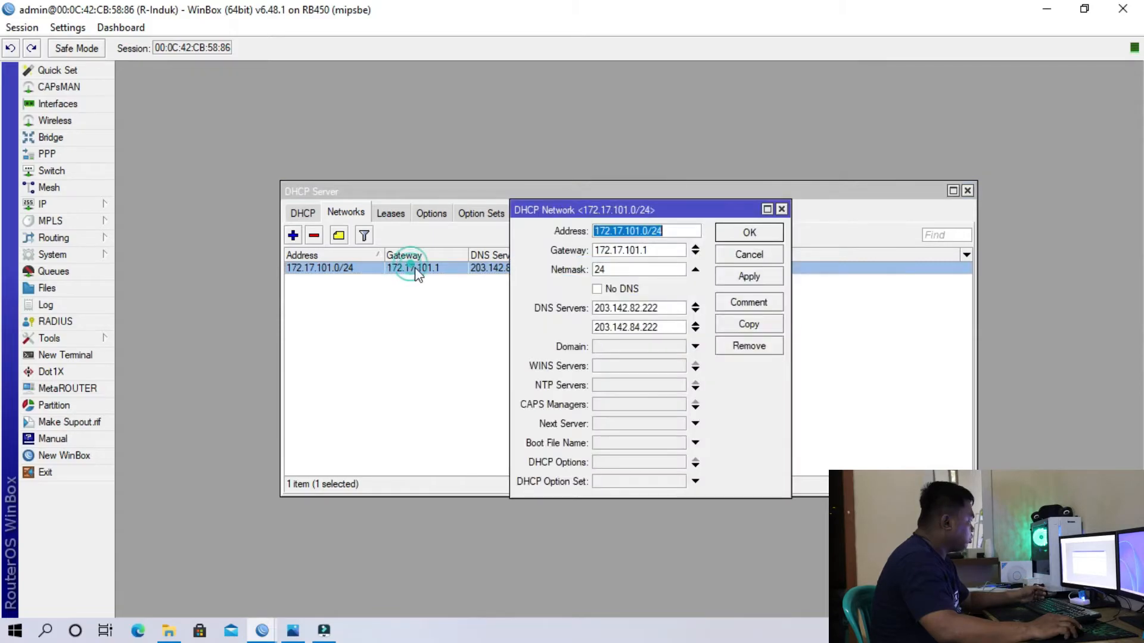
double_click(410, 266)
left_click(754, 326)
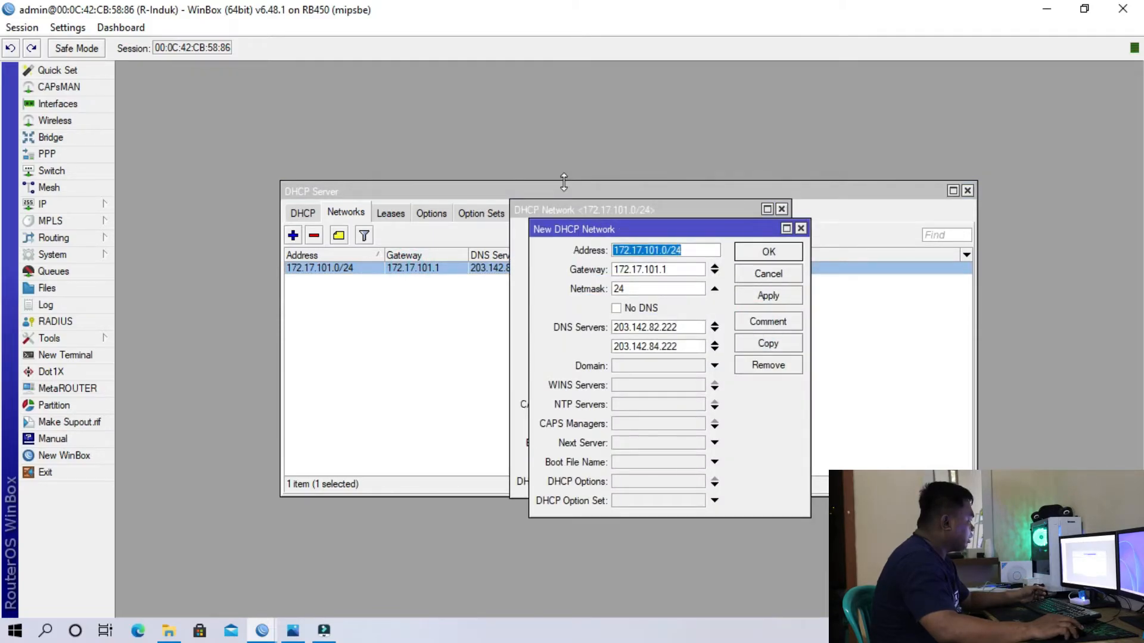
left_click(660, 251)
key("BackSpace")
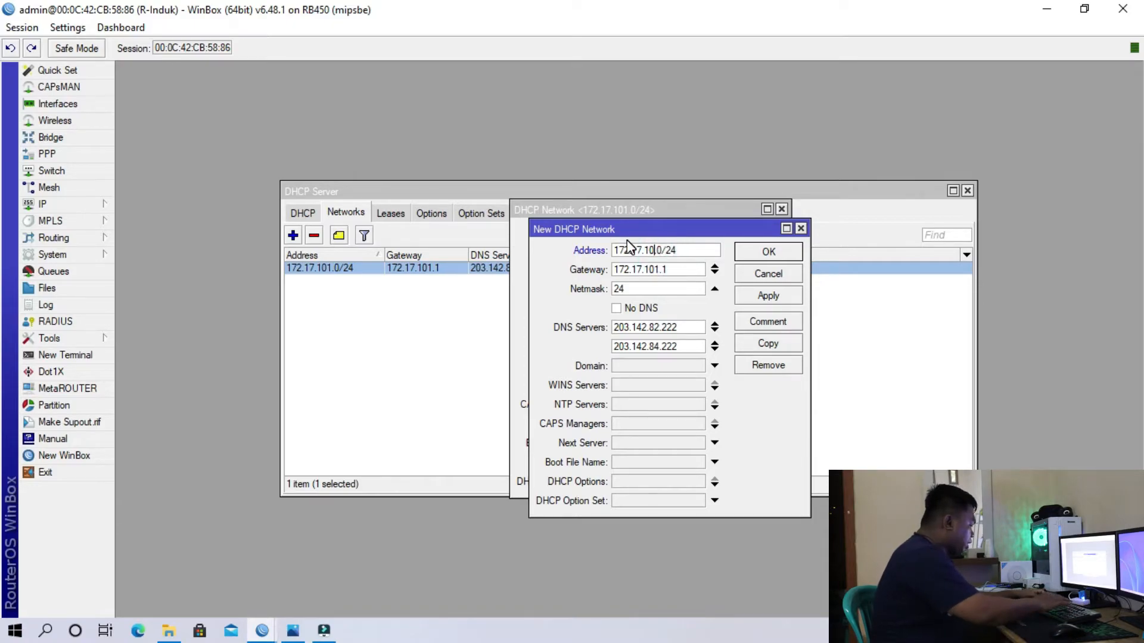
type("2")
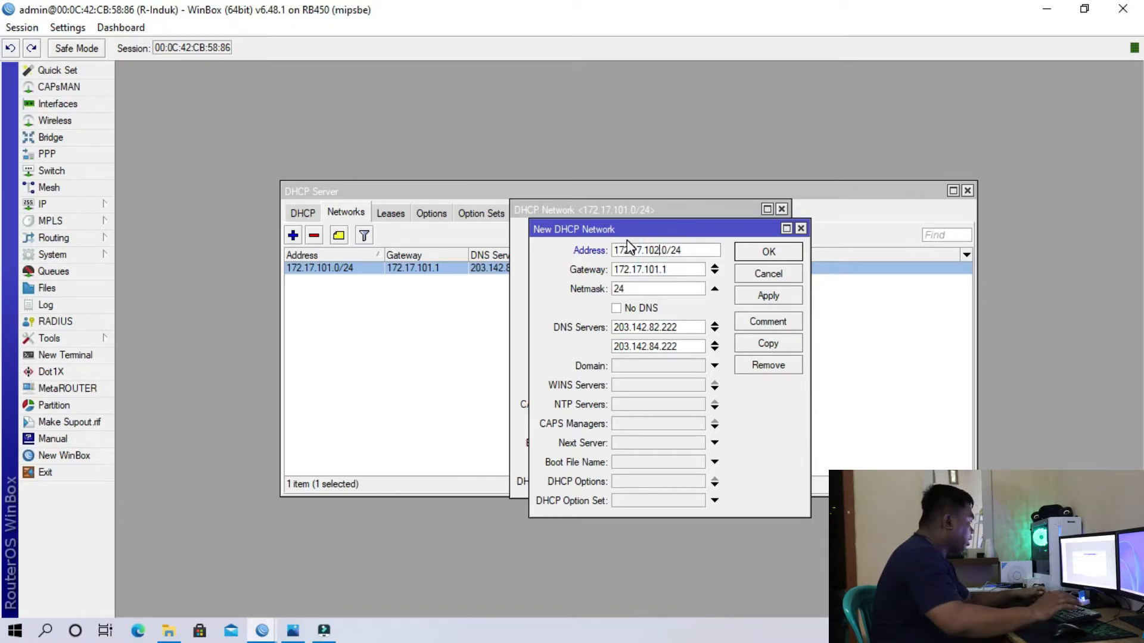
Set the copied network's gateway to 172.17.102.1, save it, and close the original entry.
left_click(658, 270)
key("BackSpace")
type("2.")
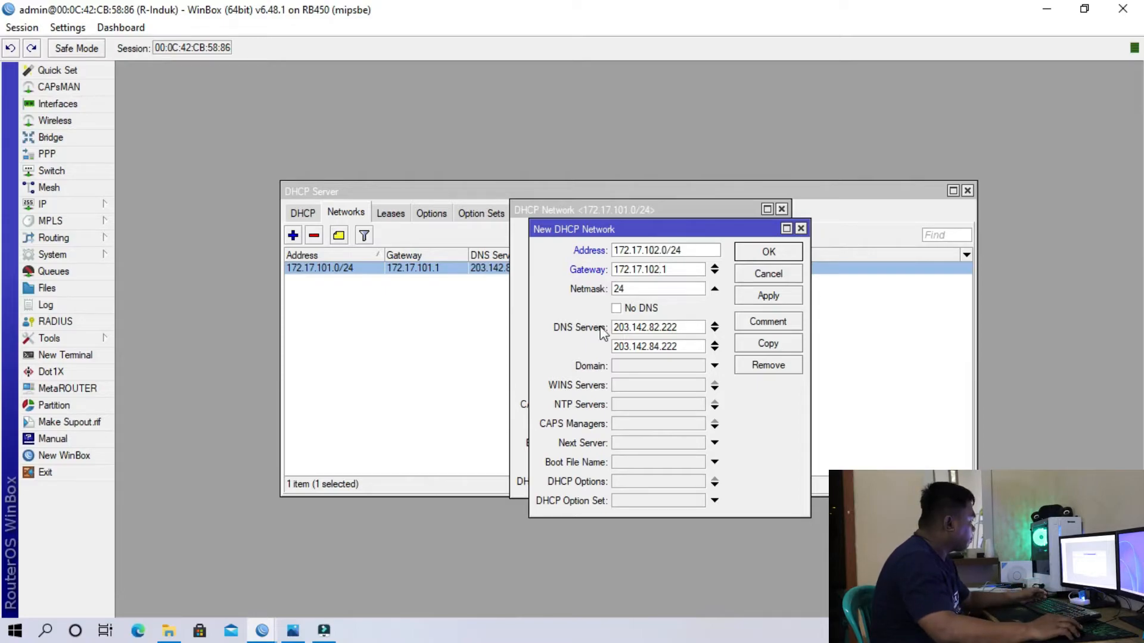
left_click(769, 253)
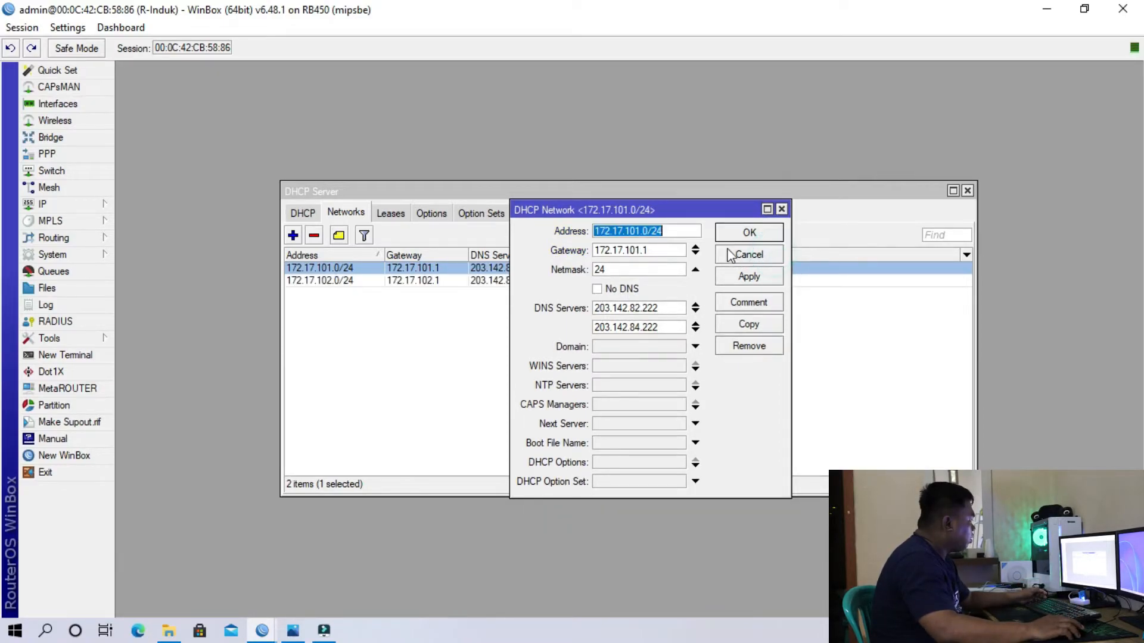
left_click(742, 236)
Compare the two DHCP network entries and check them against the DHCP server list.
left_click(668, 340)
left_click(499, 280)
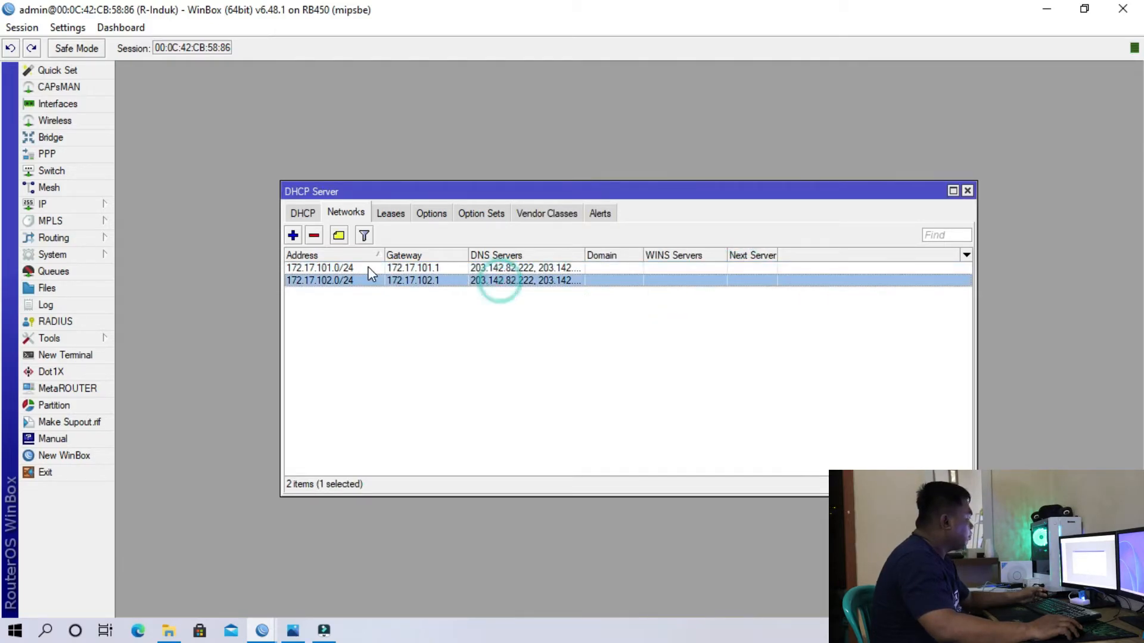
left_click(367, 267)
left_click(368, 281)
left_click(366, 270)
left_click(366, 281)
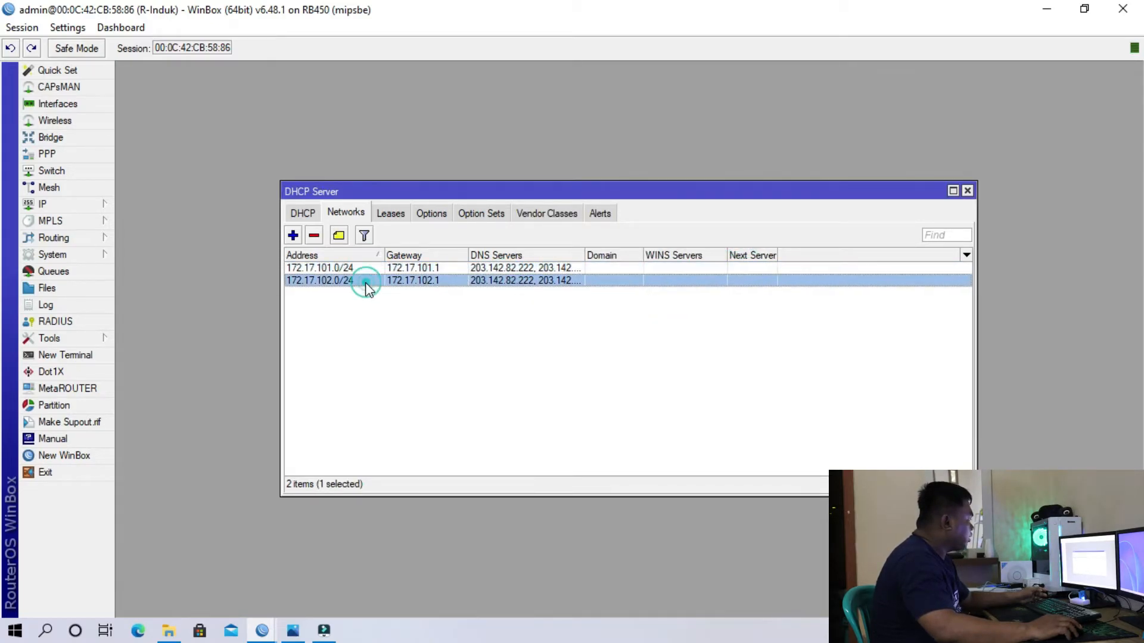
left_click(303, 215)
left_click(344, 213)
left_click(304, 214)
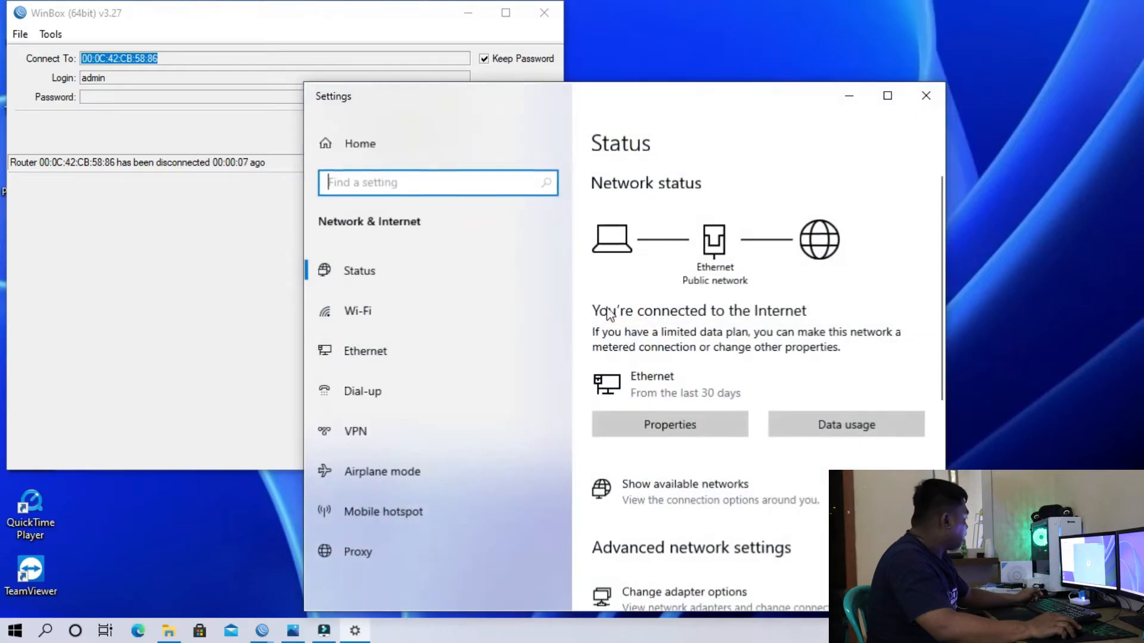
Open the Ethernet adapter's status from the Windows network adapter options.
left_click_drag(630, 108, 632, 51)
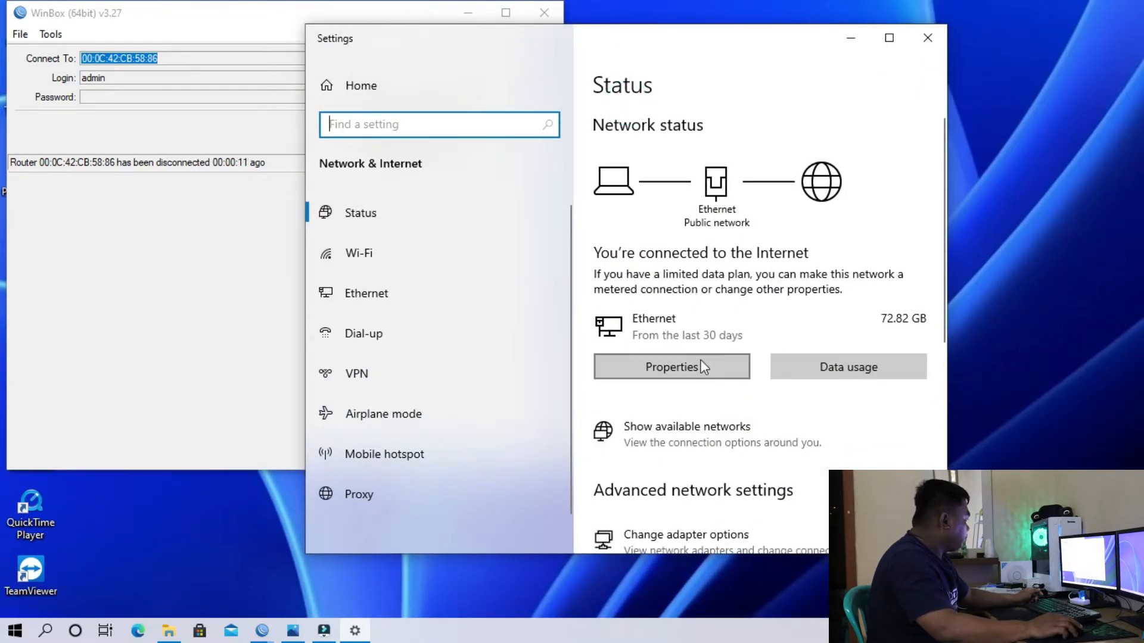
scroll(696, 412, "down", 4)
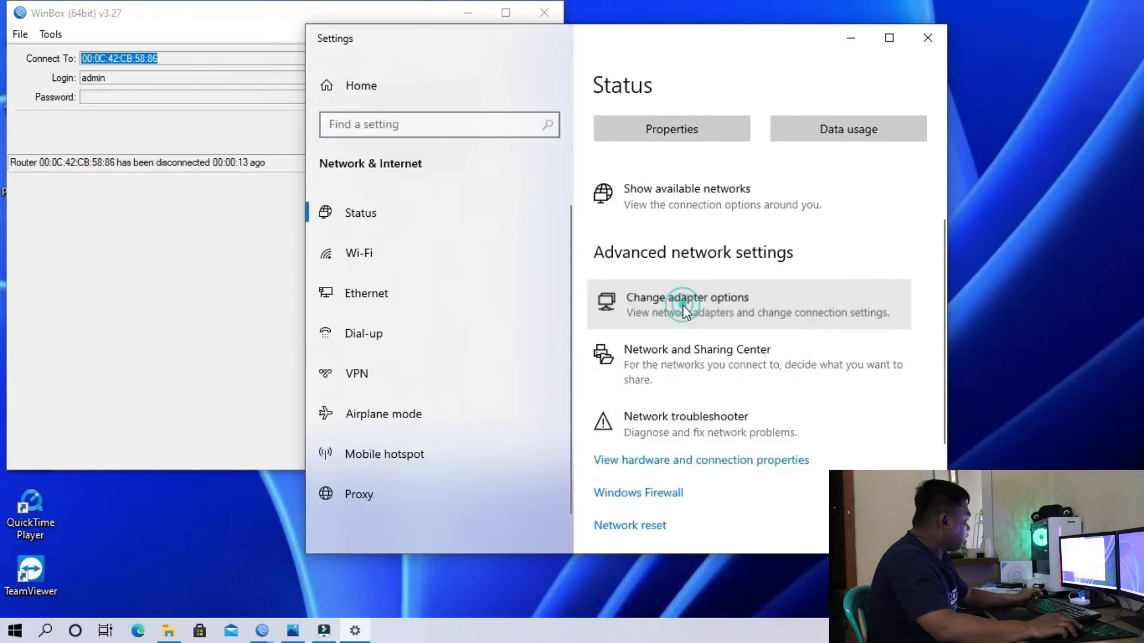
left_click(683, 305)
double_click(311, 141)
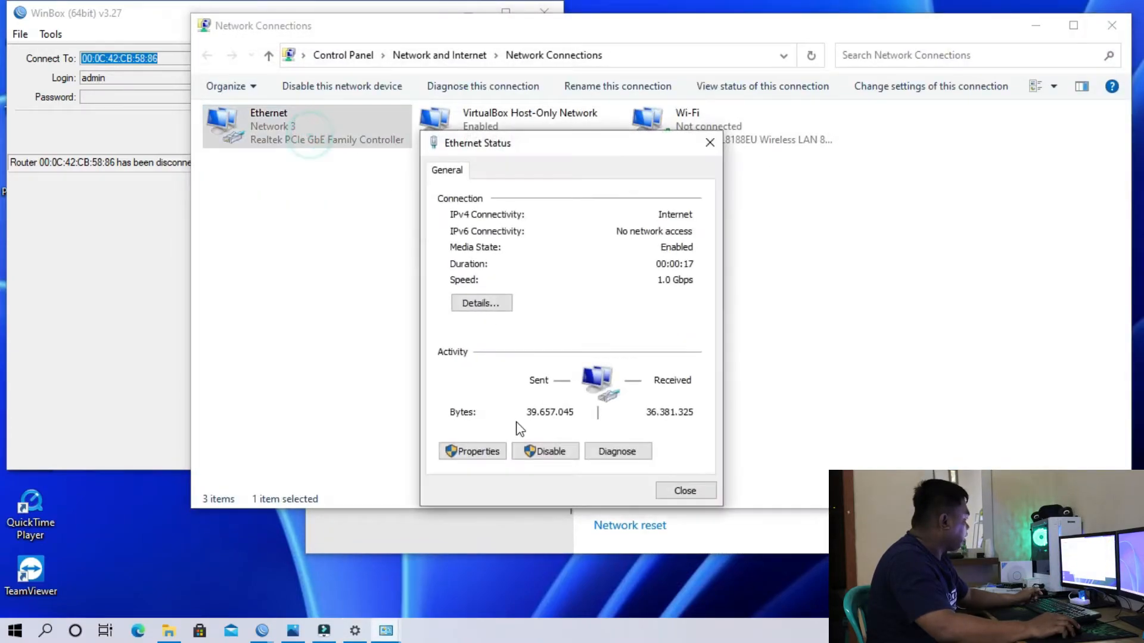
Check the Ethernet adapter's IPv4 address, gateway and DNS settings, then close its properties and status dialogs.
left_click(487, 451)
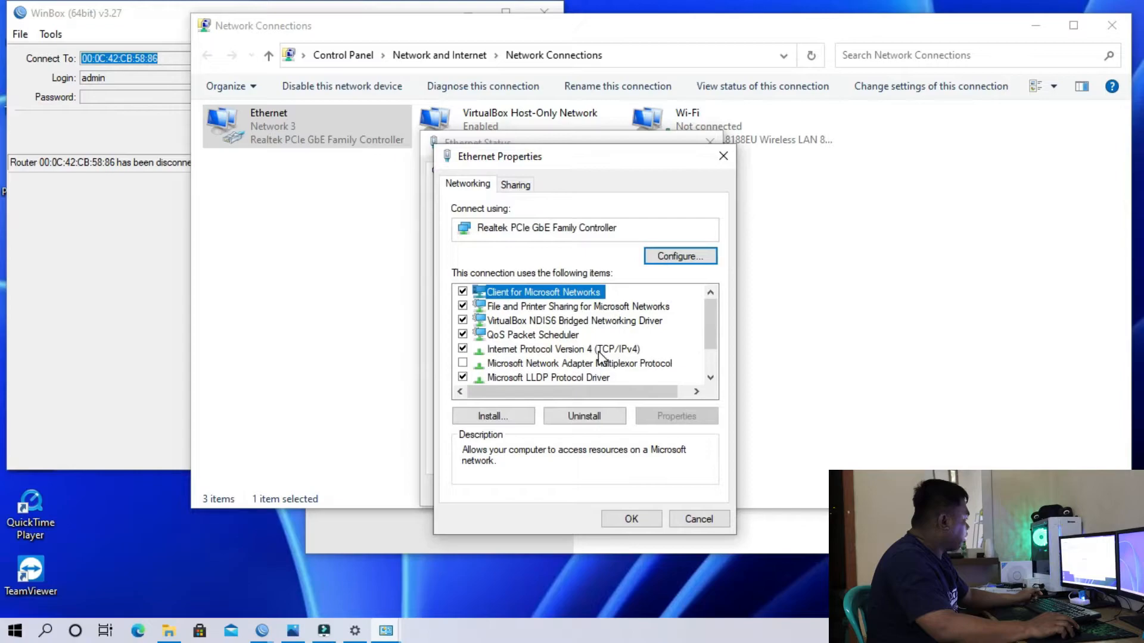
double_click(599, 351)
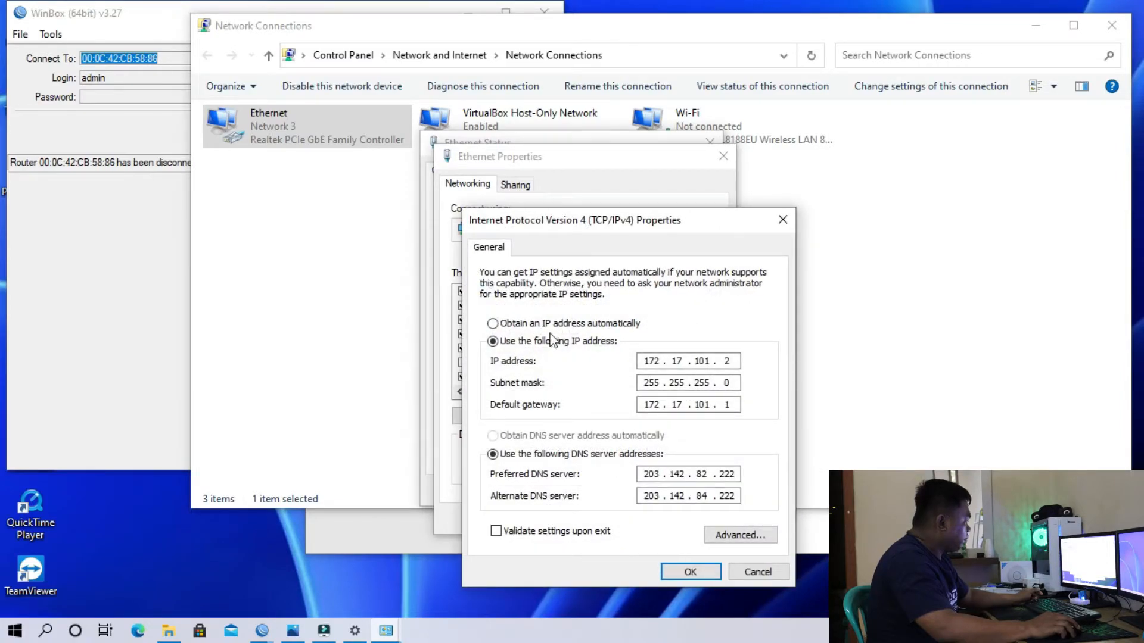
left_click(689, 572)
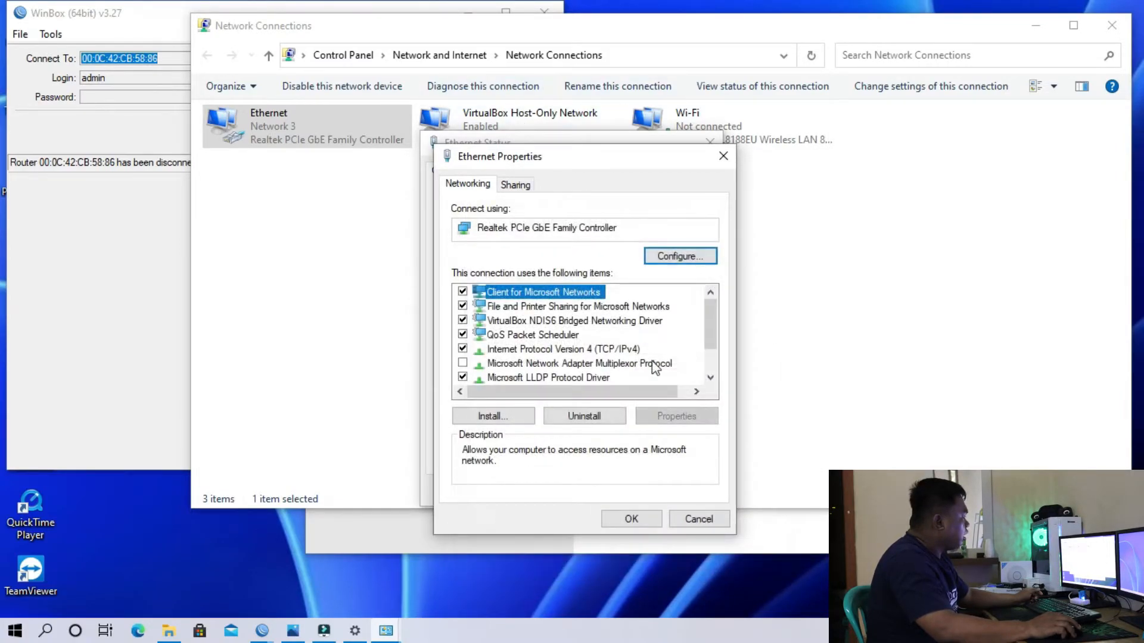
left_click(650, 521)
left_click(677, 487)
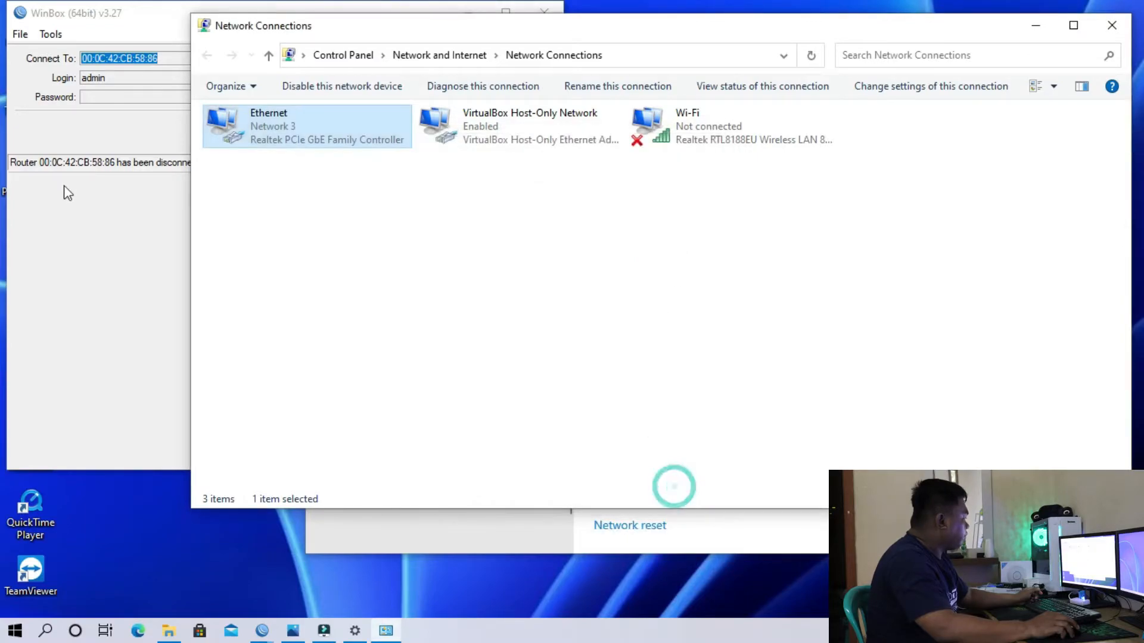
Switch to WinBox, minimize the network settings windows, and connect to the discovered CRS326-24G-2S+ router by its MAC address.
left_click(96, 206)
left_click(437, 131)
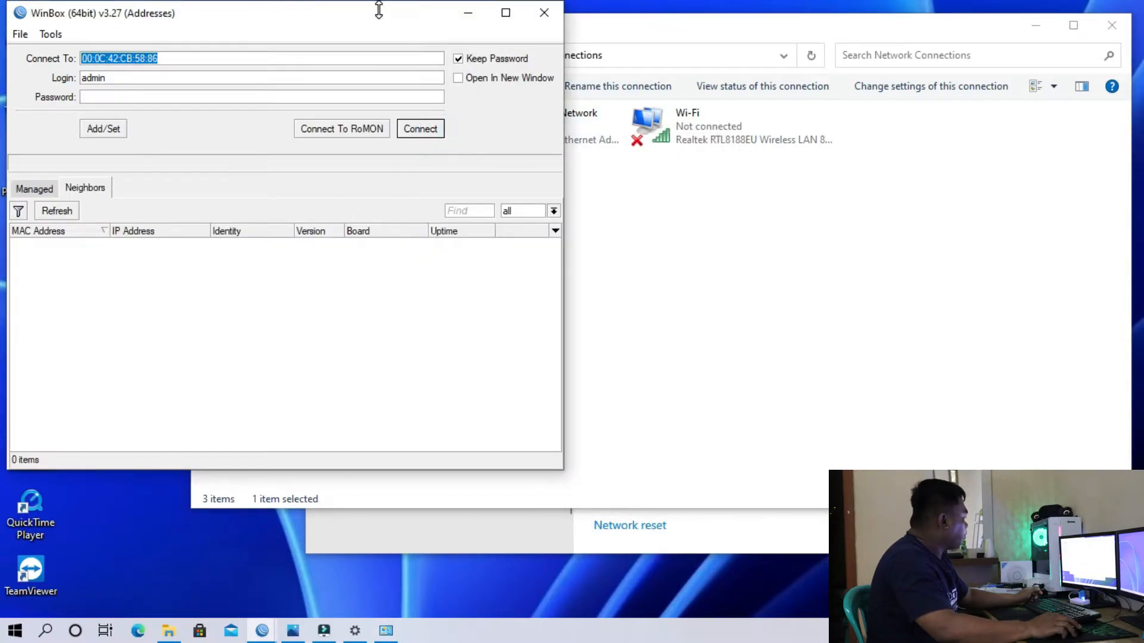
left_click(1034, 31)
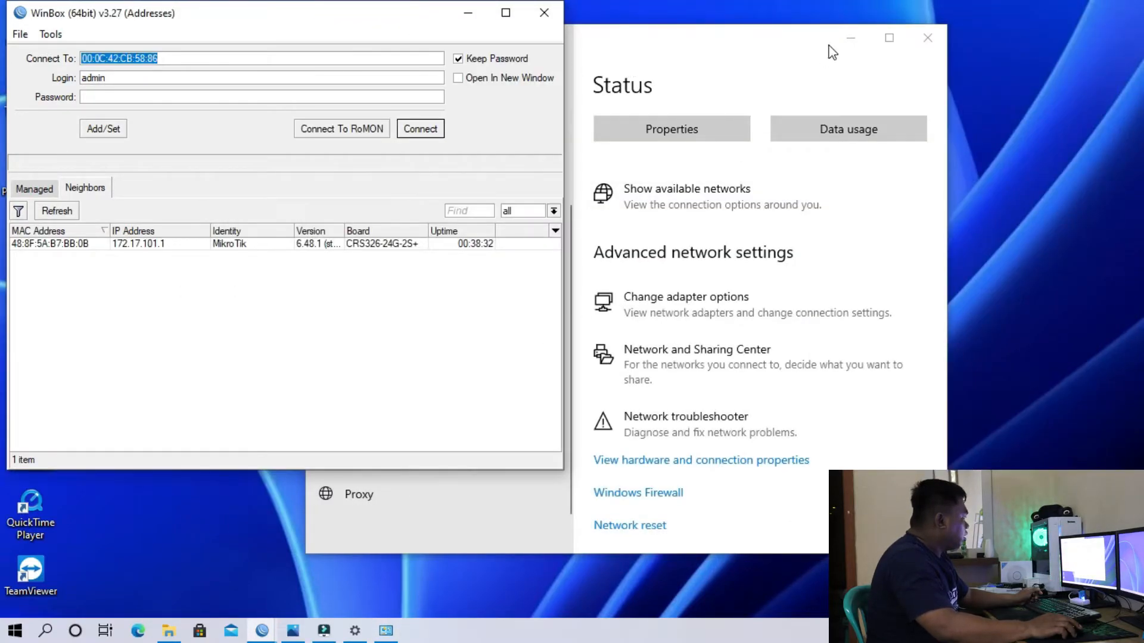
left_click(857, 36)
left_click_drag(274, 27, 508, 51)
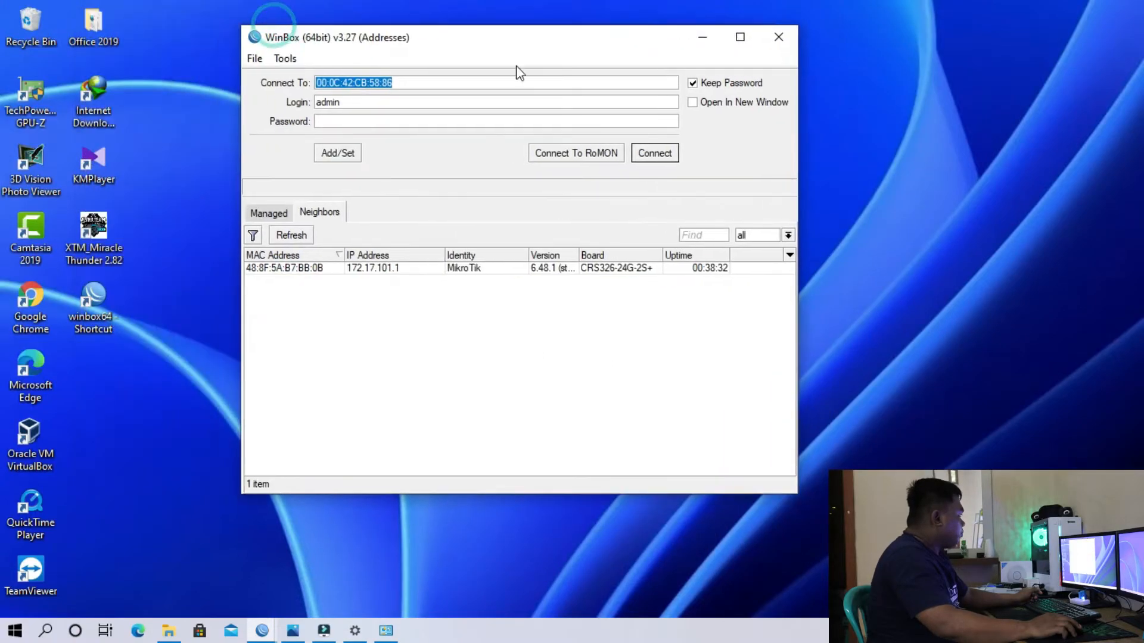
left_click(307, 269)
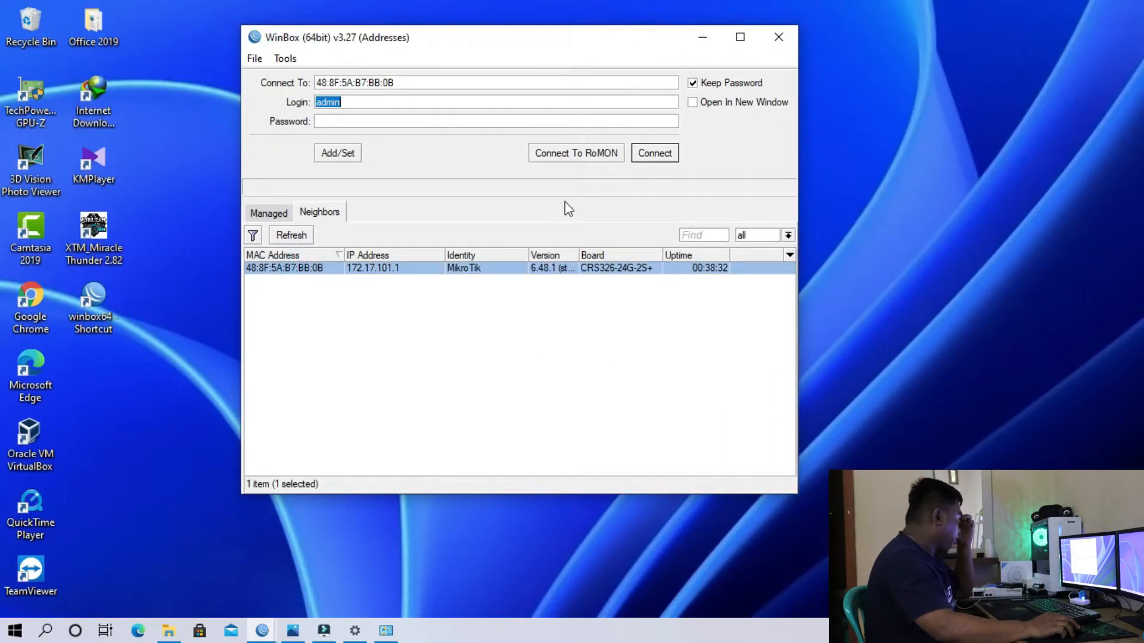
left_click(652, 153)
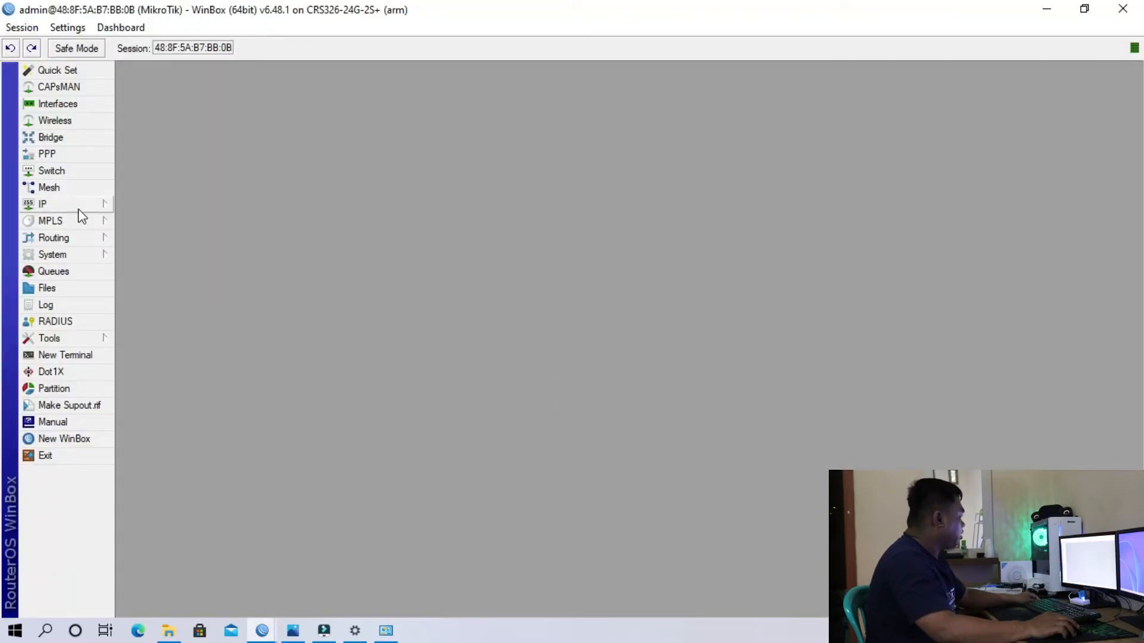
Open the router's IP address list and compare the LAN-1 and LAN-2 entries with their networks and interfaces.
mouse_move(78, 208)
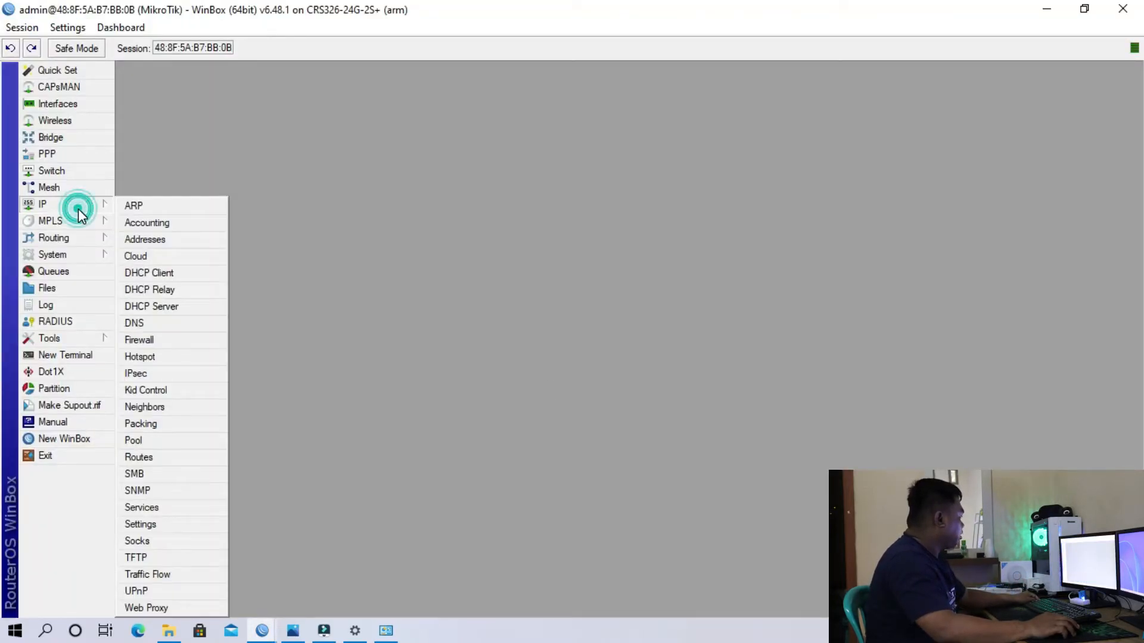
left_click(190, 240)
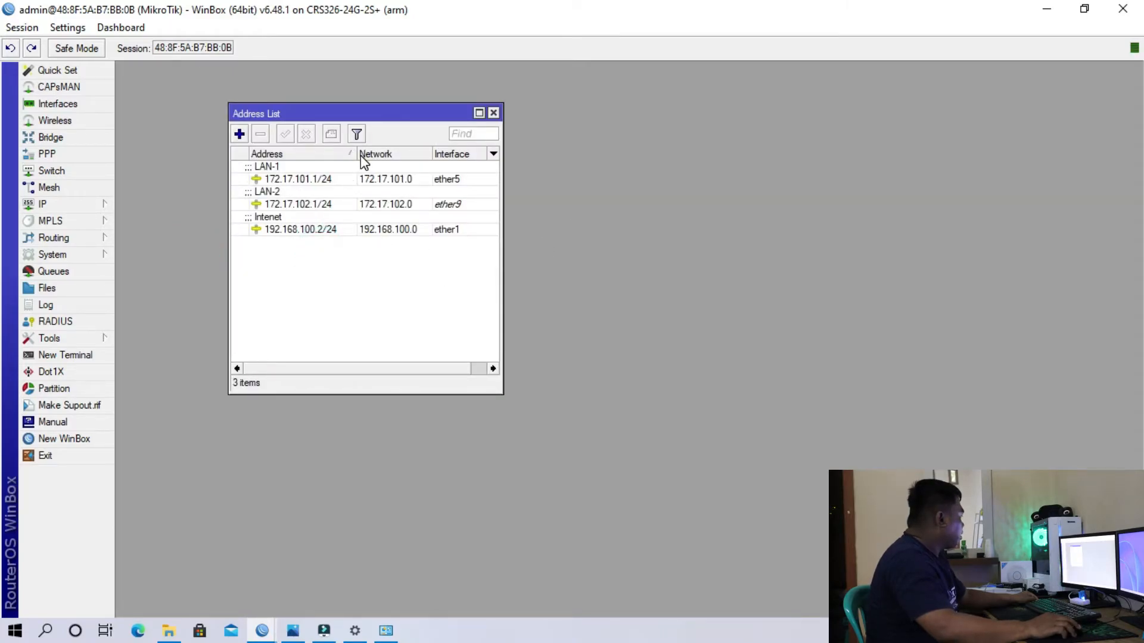
left_click_drag(356, 153, 384, 154)
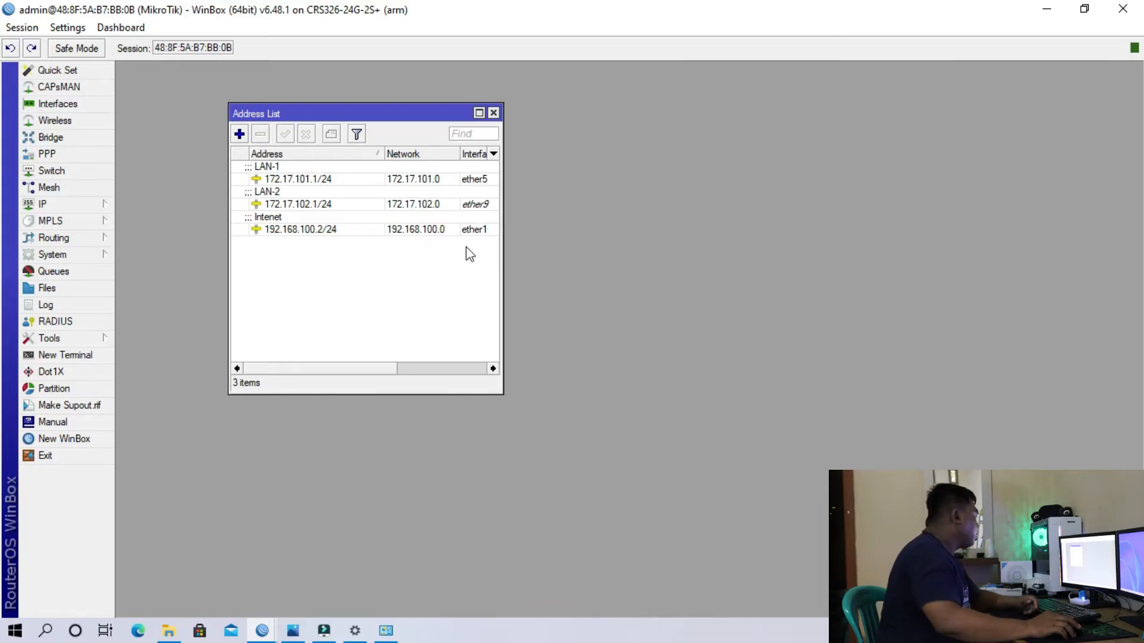
left_click_drag(399, 117, 590, 118)
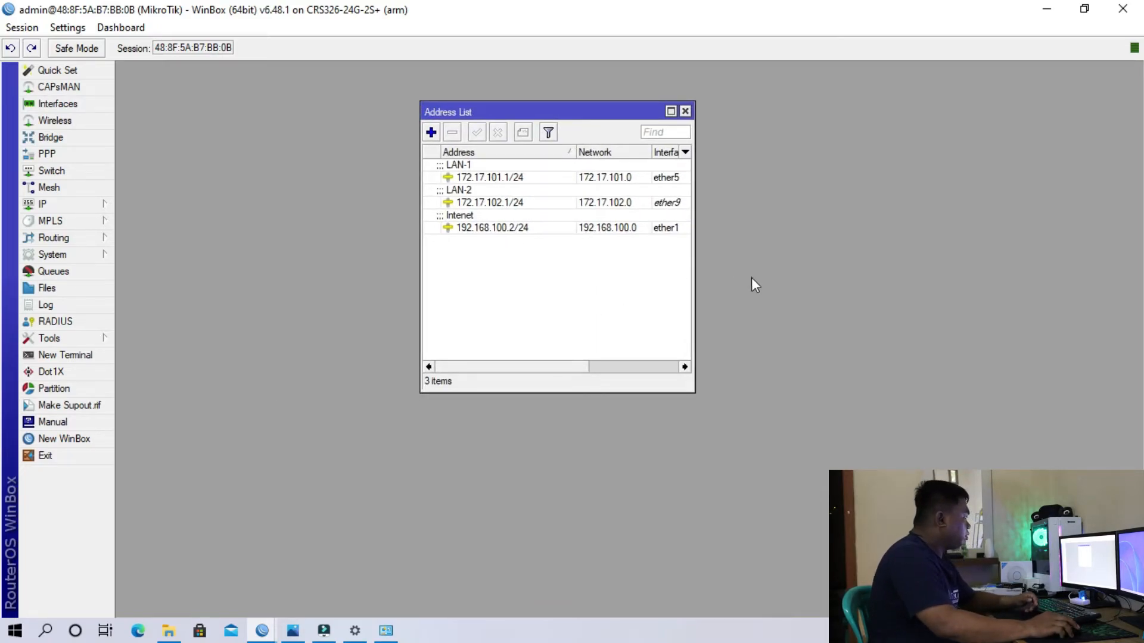
left_click(511, 178)
left_click(507, 202)
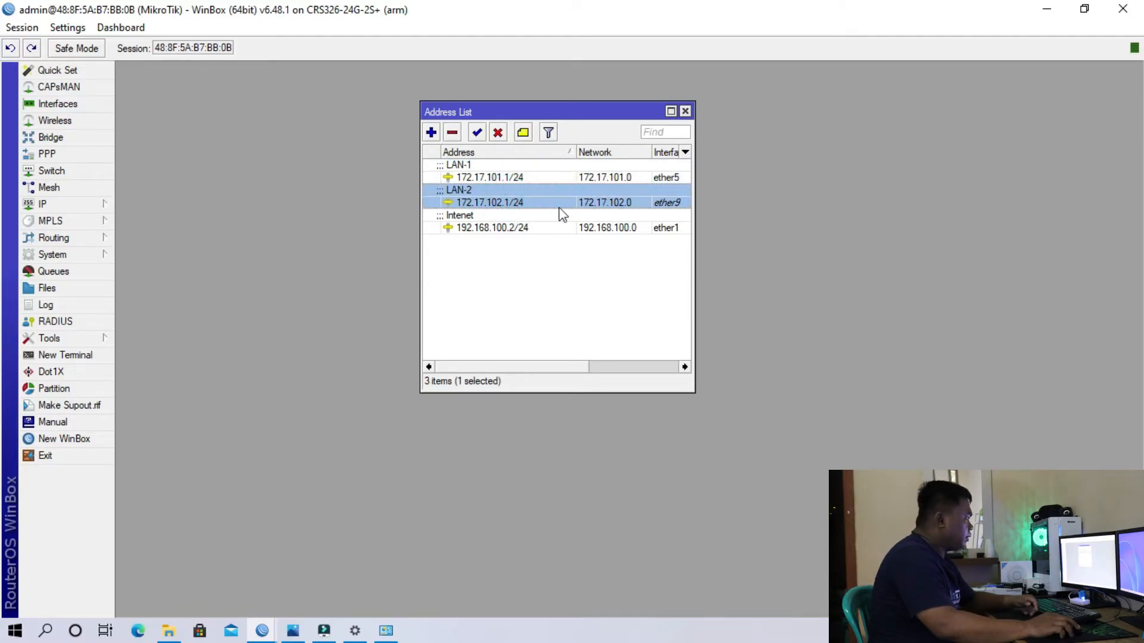
left_click(541, 176)
left_click(541, 192)
left_click(541, 177)
left_click(545, 192)
left_click(548, 183)
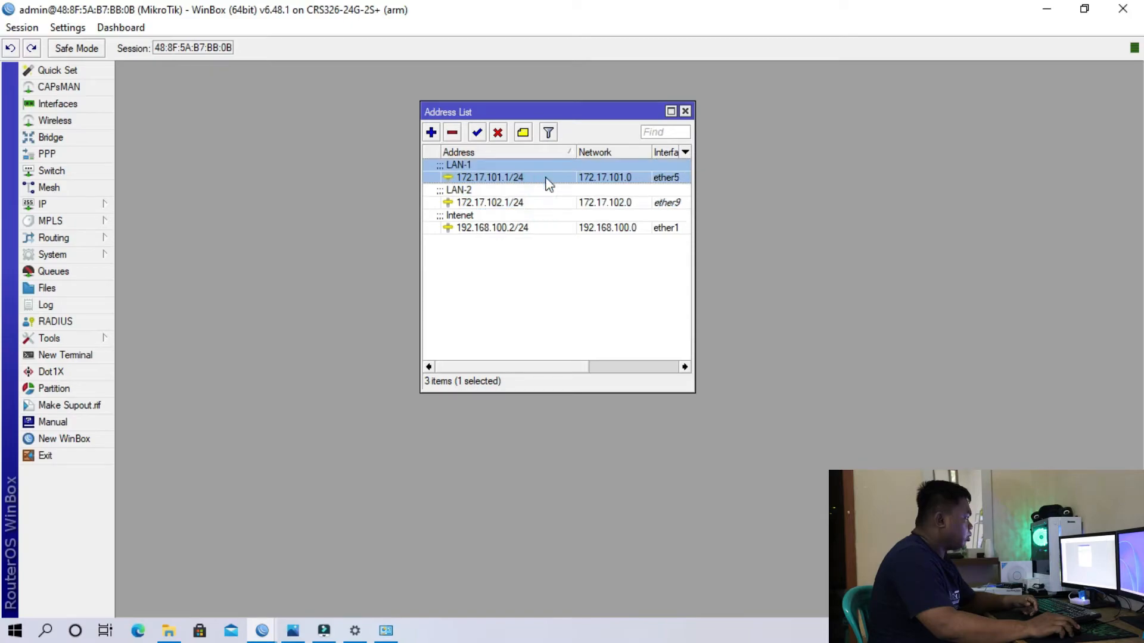
left_click(549, 194)
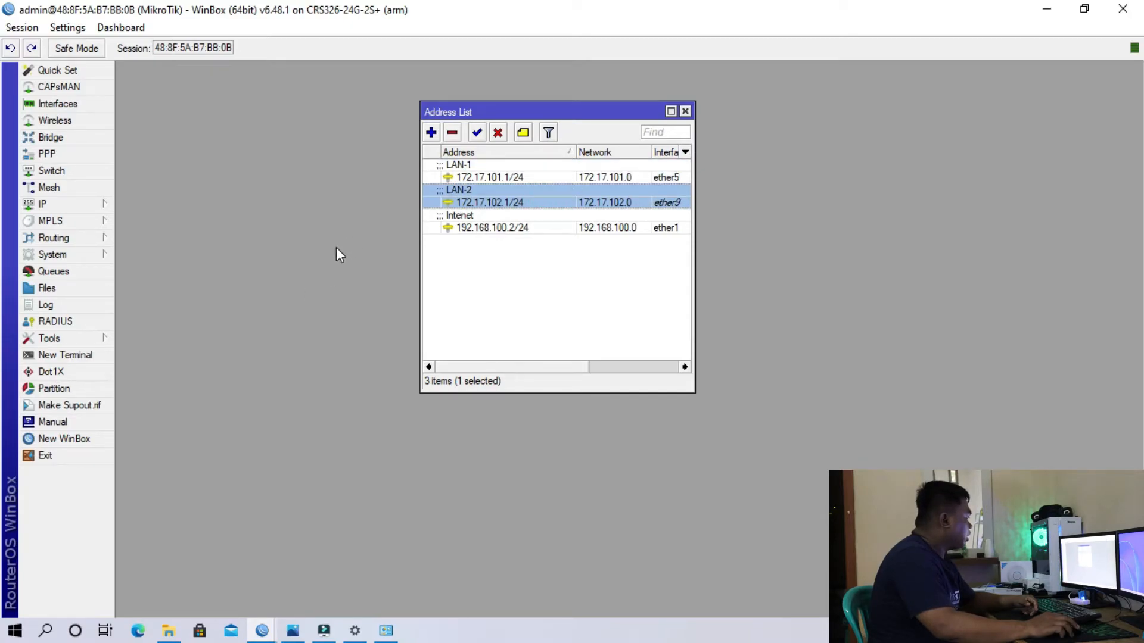
Open the DHCP relay list beside the address list and start a new relay named LAN-1.
left_click(100, 210)
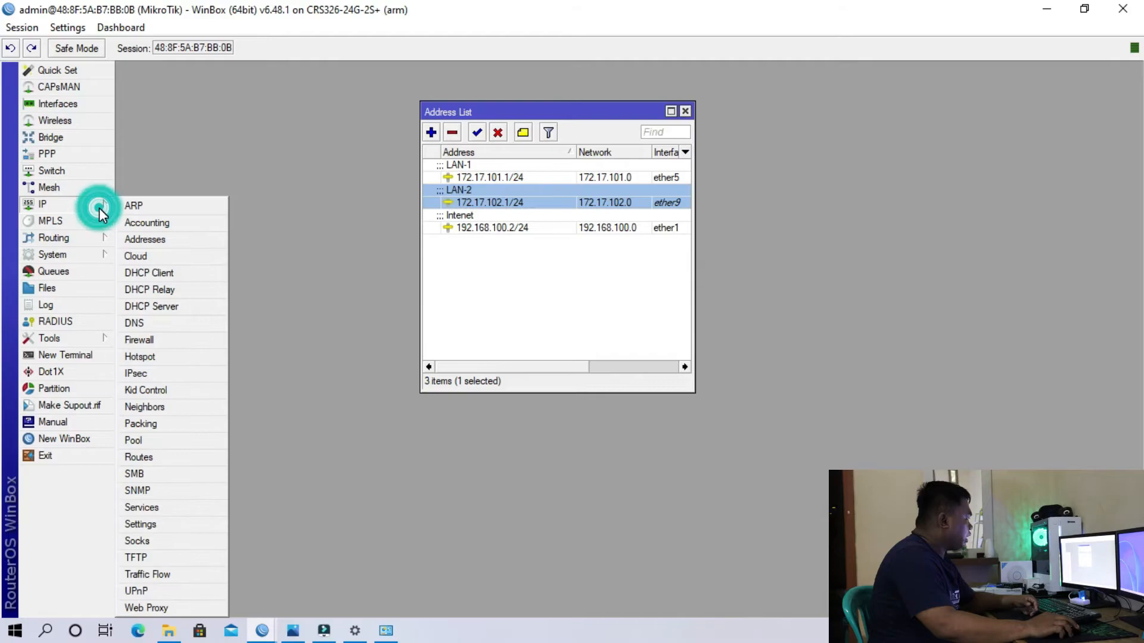
left_click(187, 290)
left_click(511, 339)
left_click_drag(629, 205, 776, 177)
left_click(684, 304)
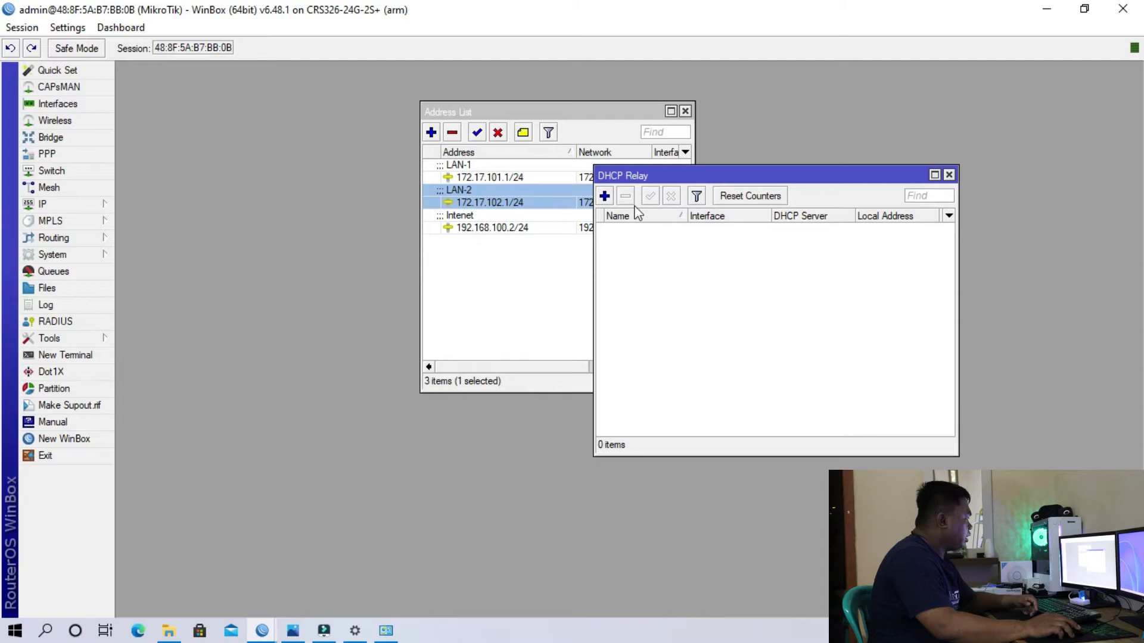
left_click(605, 200)
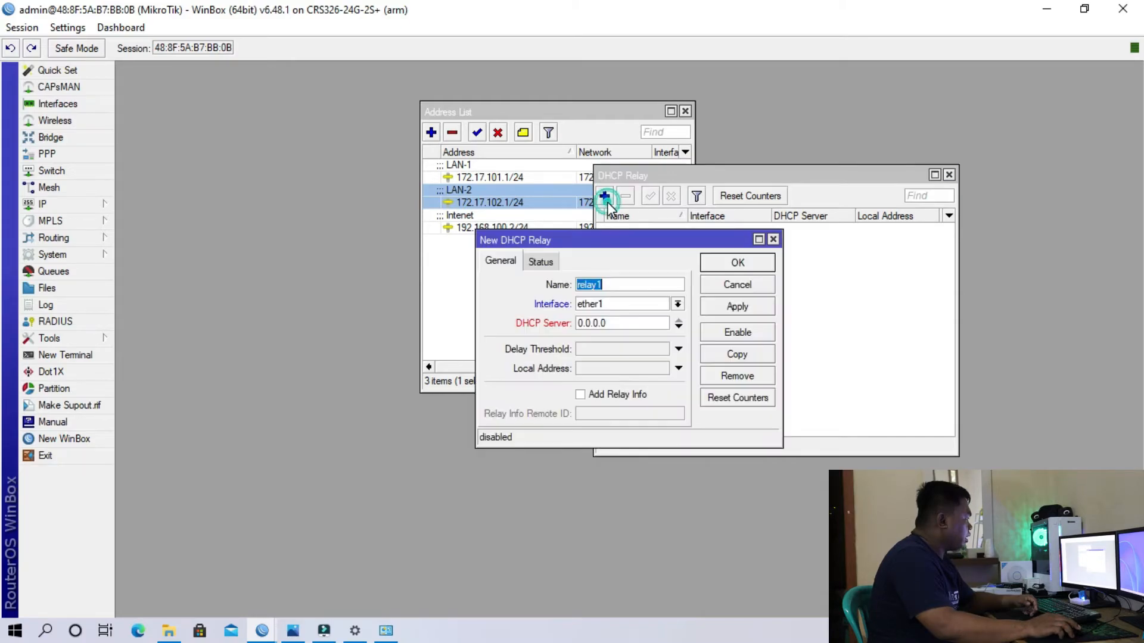
left_click_drag(625, 283, 536, 279)
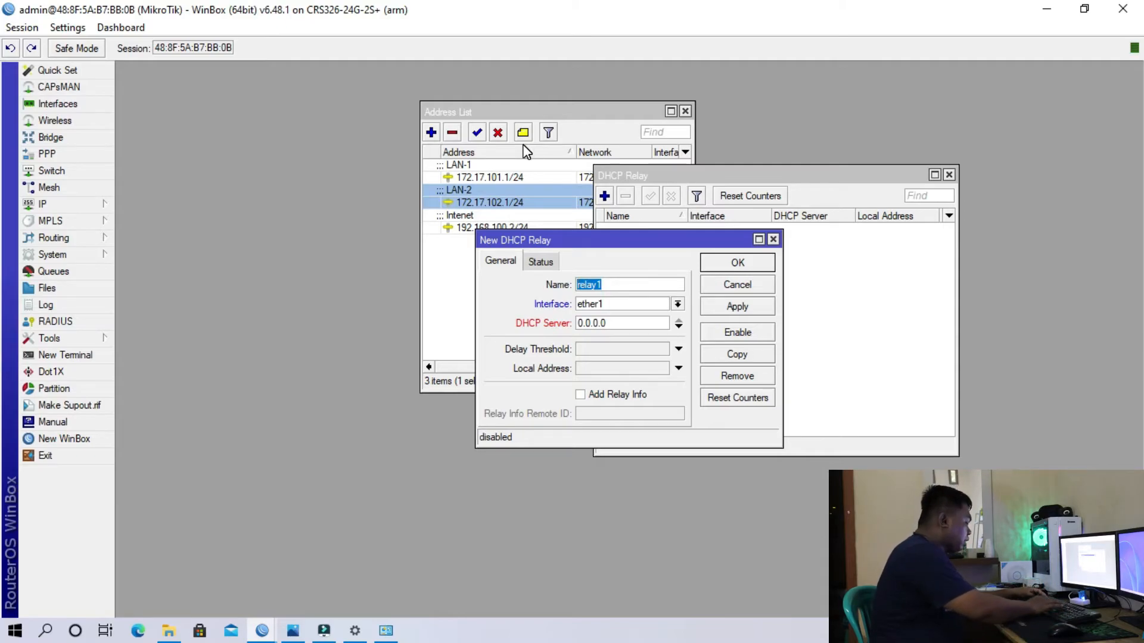
type("LAN")
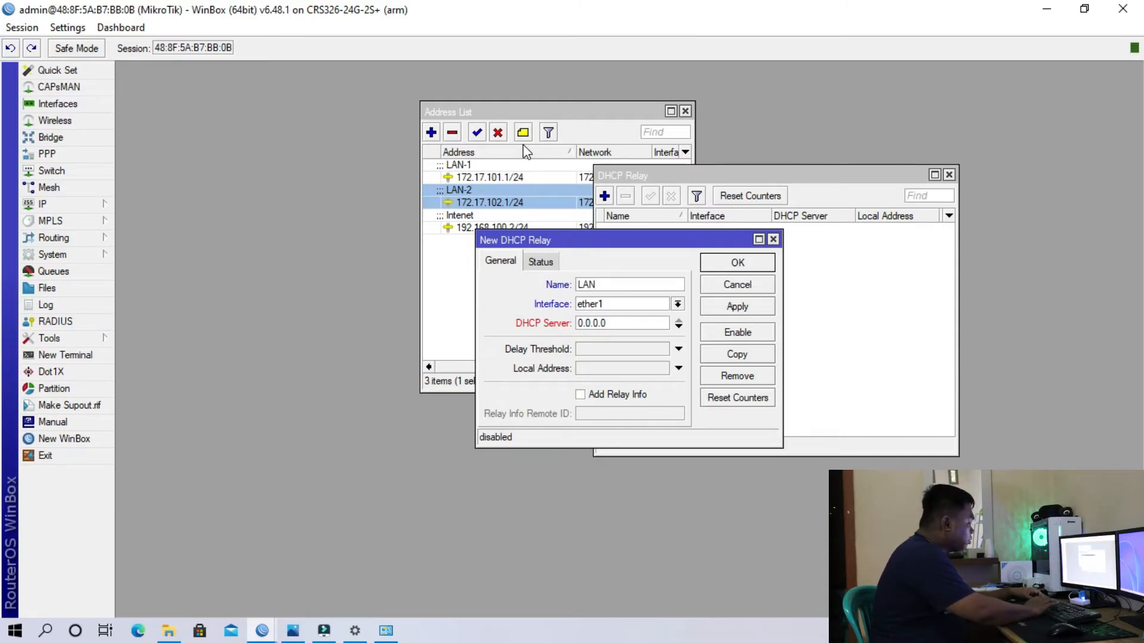
type("-1")
key("BackSpace")
type("-1")
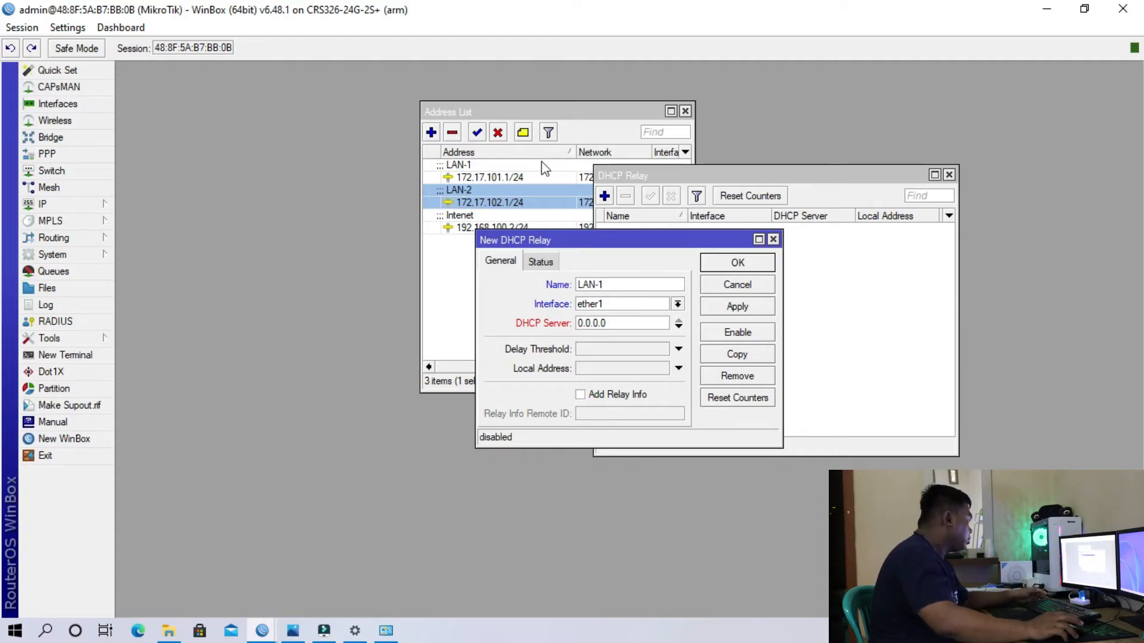
Select ether1 as the LAN-1 relay's interface and check it against the DHCP-Relay topology diagram.
left_click(677, 304)
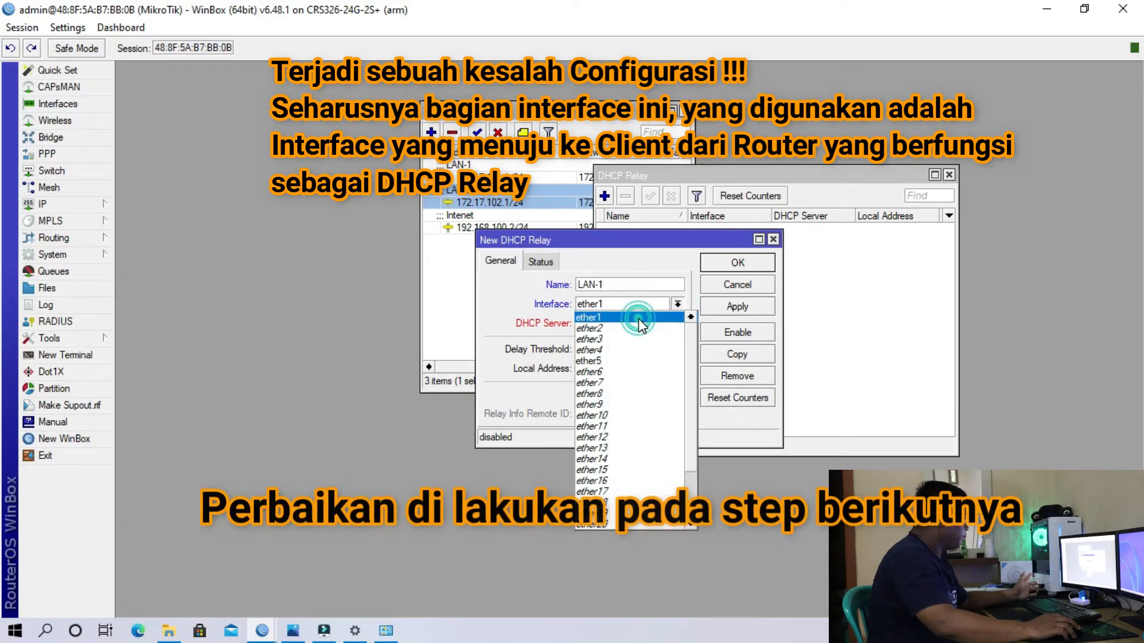
left_click(639, 322)
left_click(295, 632)
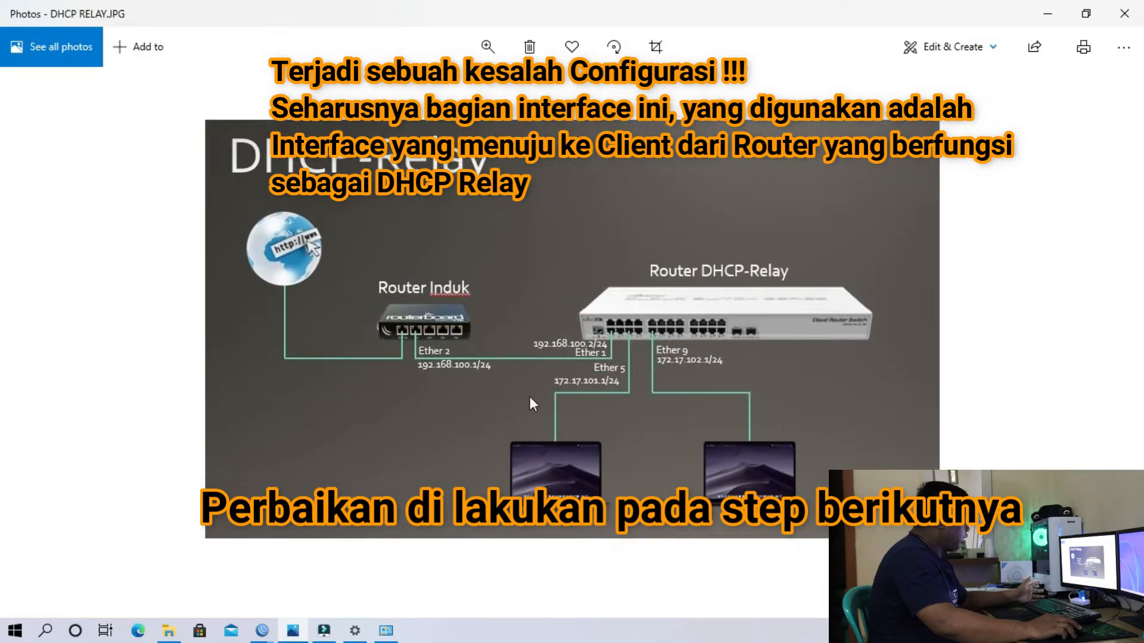
left_click(1047, 13)
Look up the main router's Ether 2 address in the topology diagram and set the relay's DHCP server to 192.168.100.1.
left_click_drag(621, 325, 552, 325)
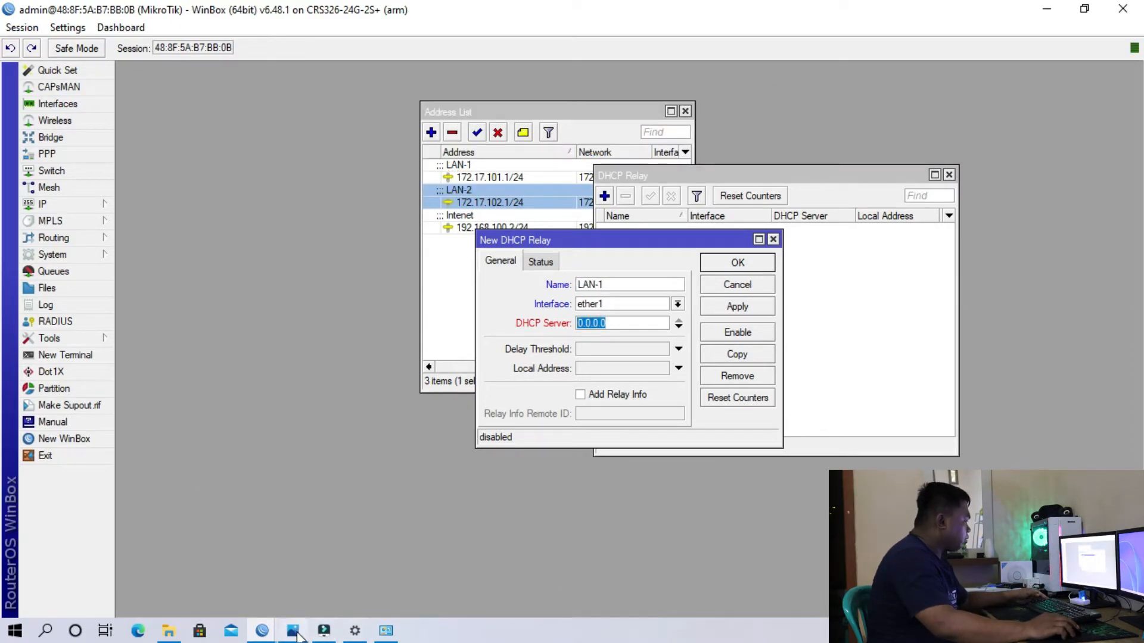
left_click(398, 553)
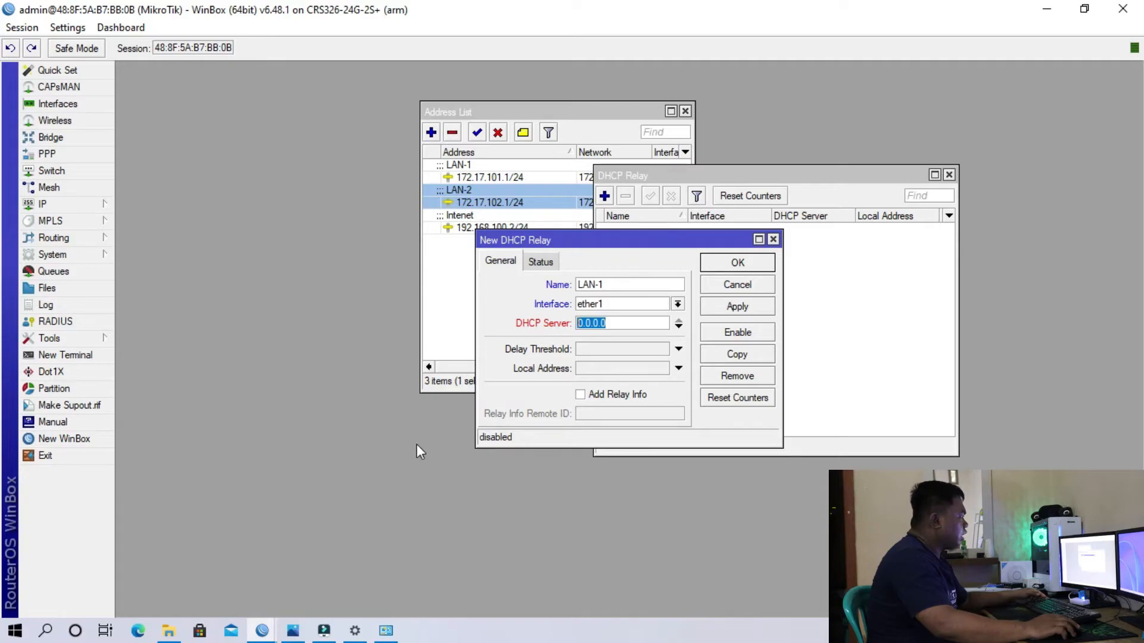
left_click(292, 630)
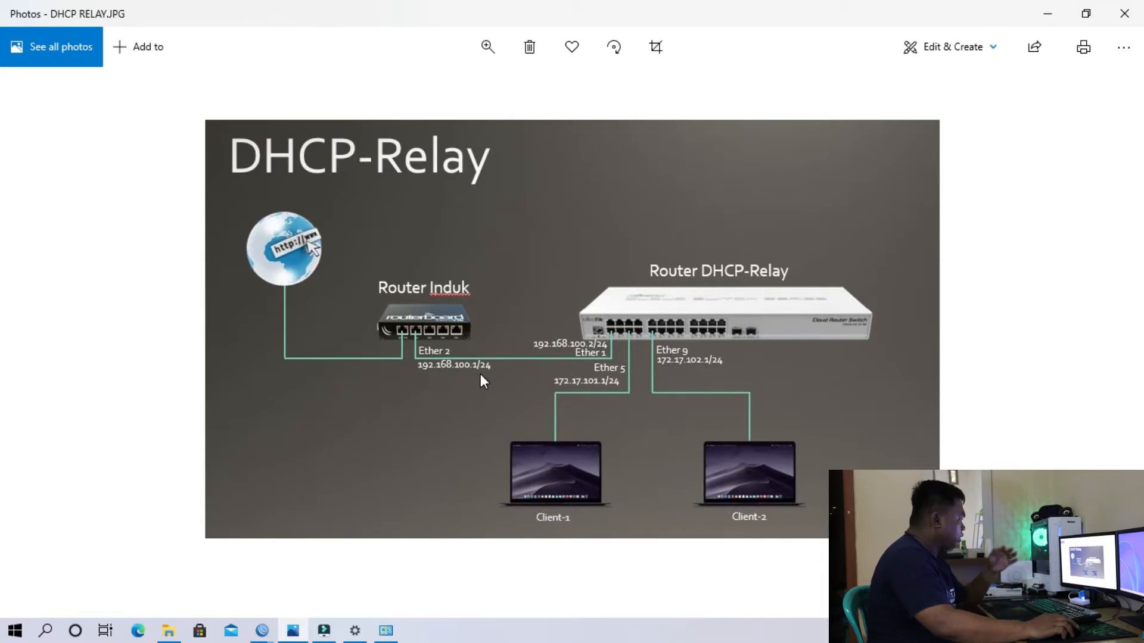
left_click(1046, 14)
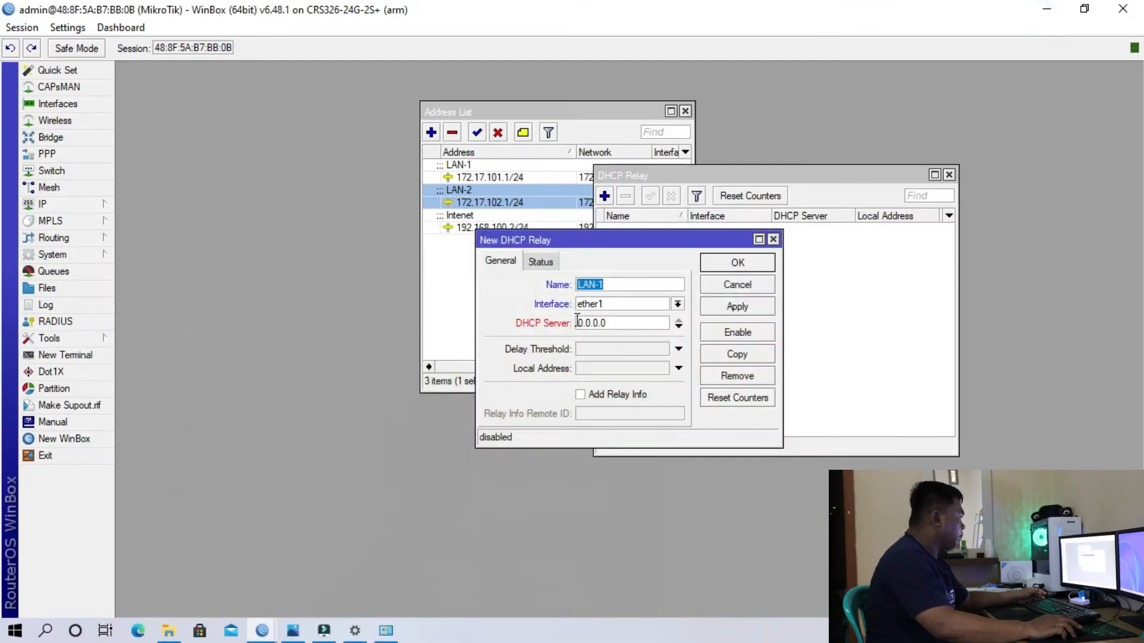
double_click(577, 324)
type("192")
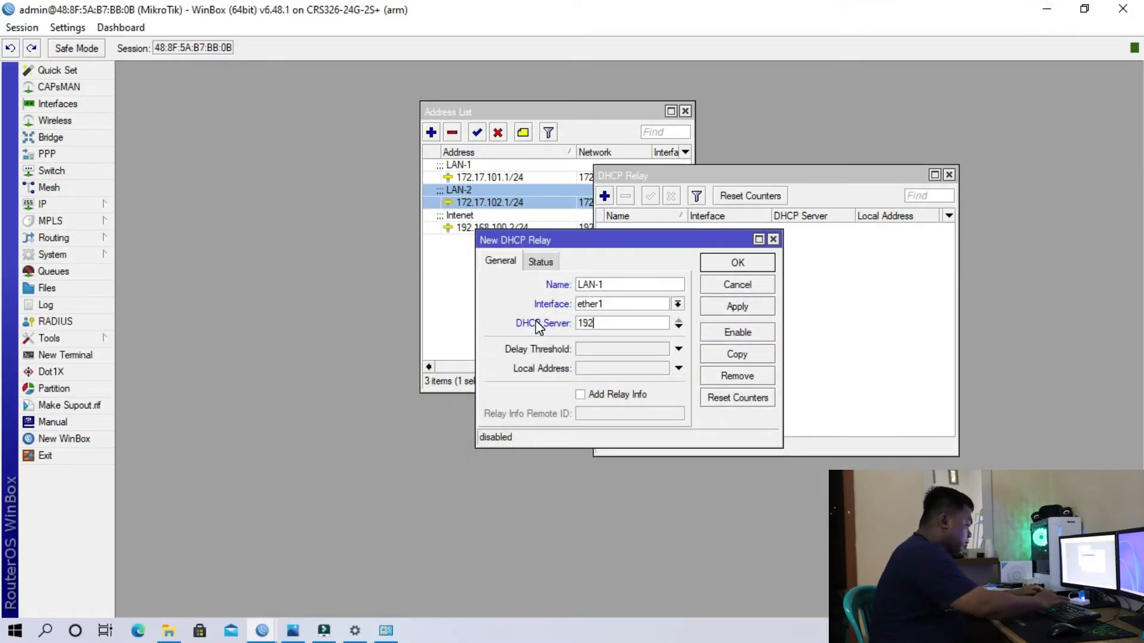
type(".168.100")
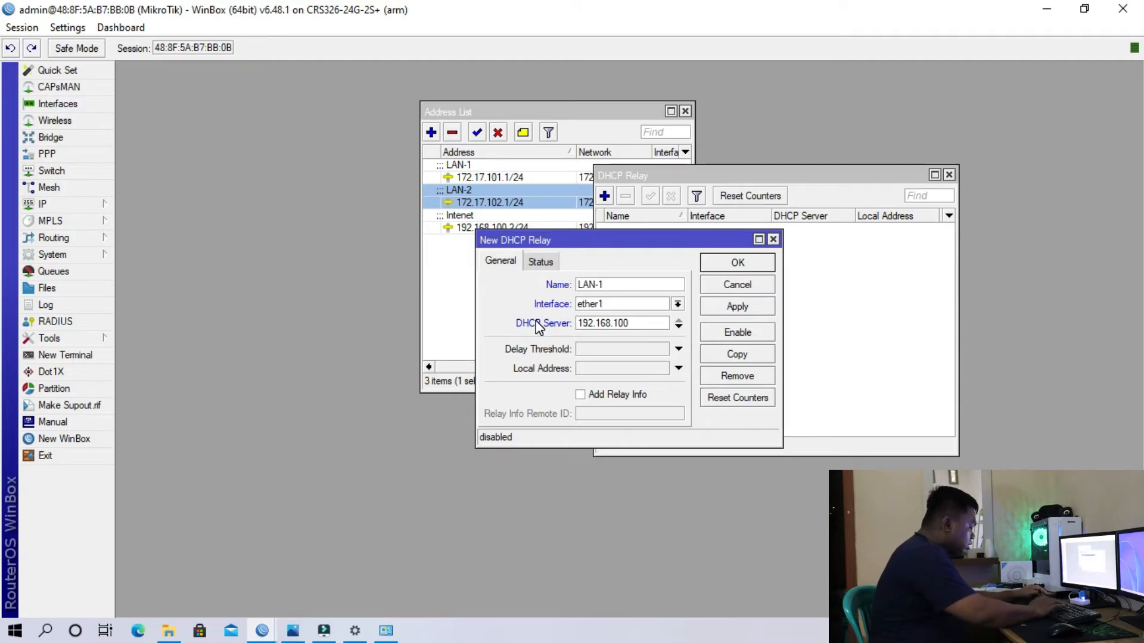
type(".1")
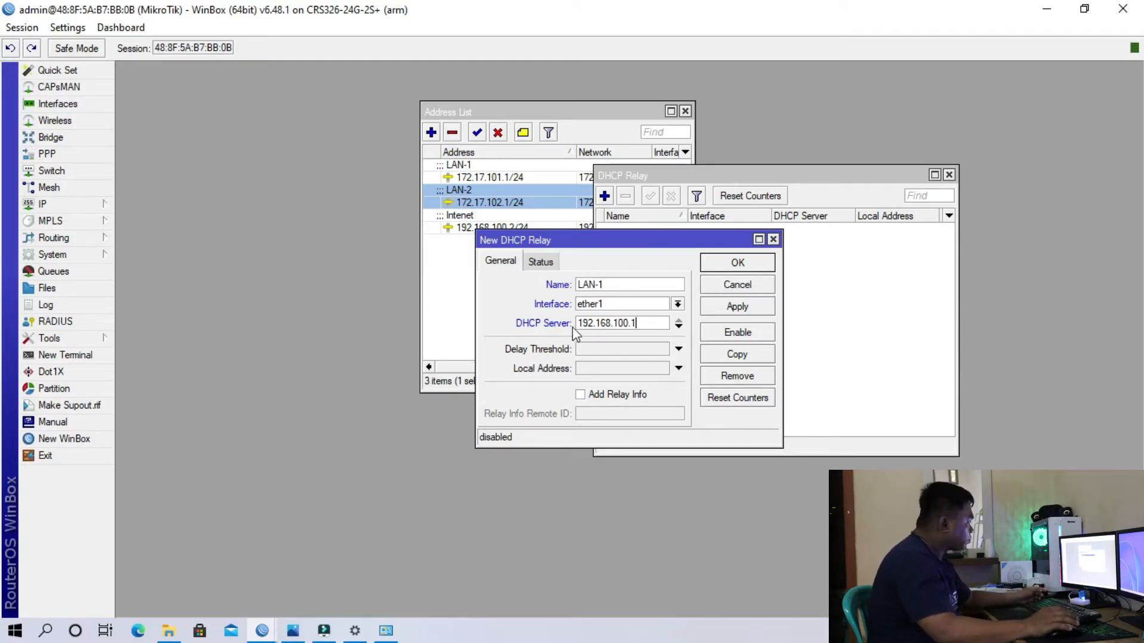
Arrange the address list and relay form side by side, set the LAN-1 relay's local address to 172.17.101.1, and save the relay.
left_click(609, 370)
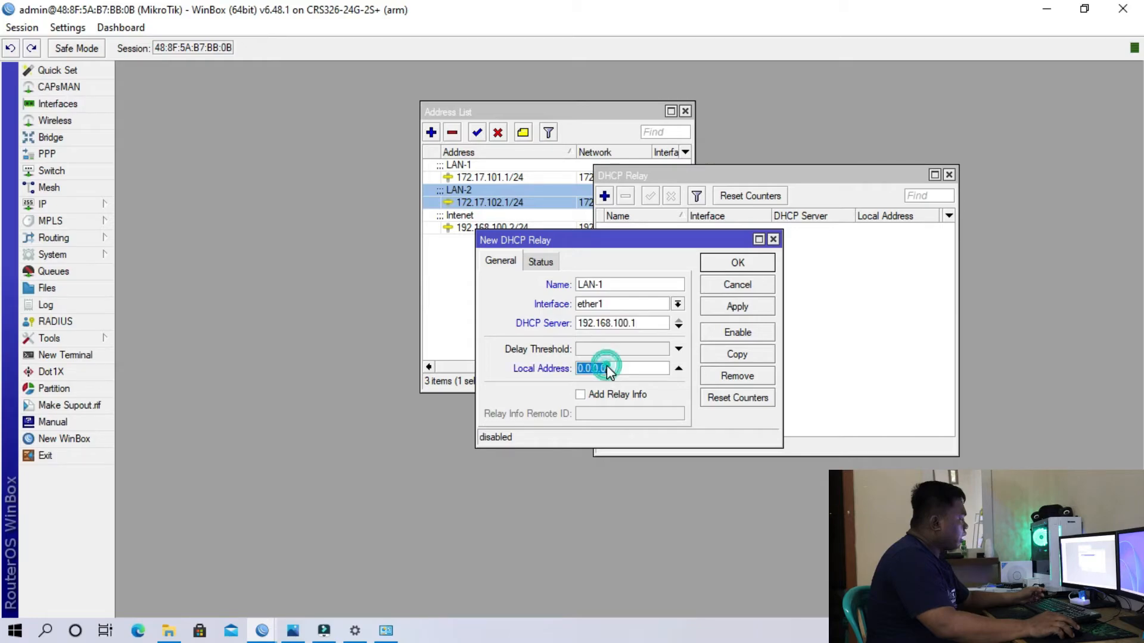
left_click_drag(633, 244, 841, 268)
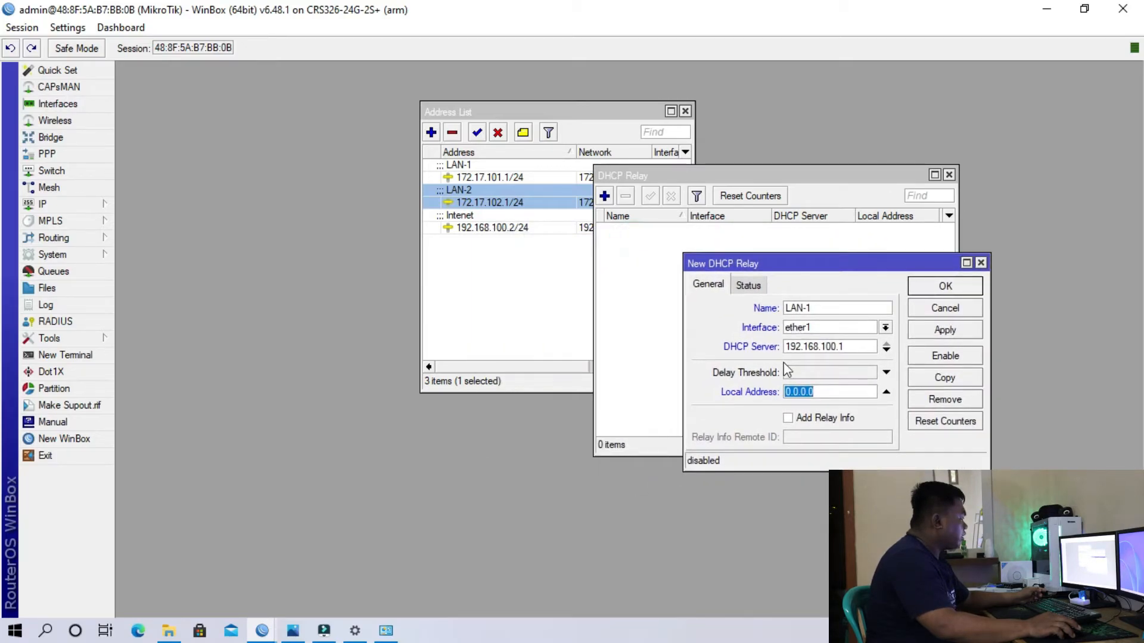
left_click_drag(541, 115, 353, 96)
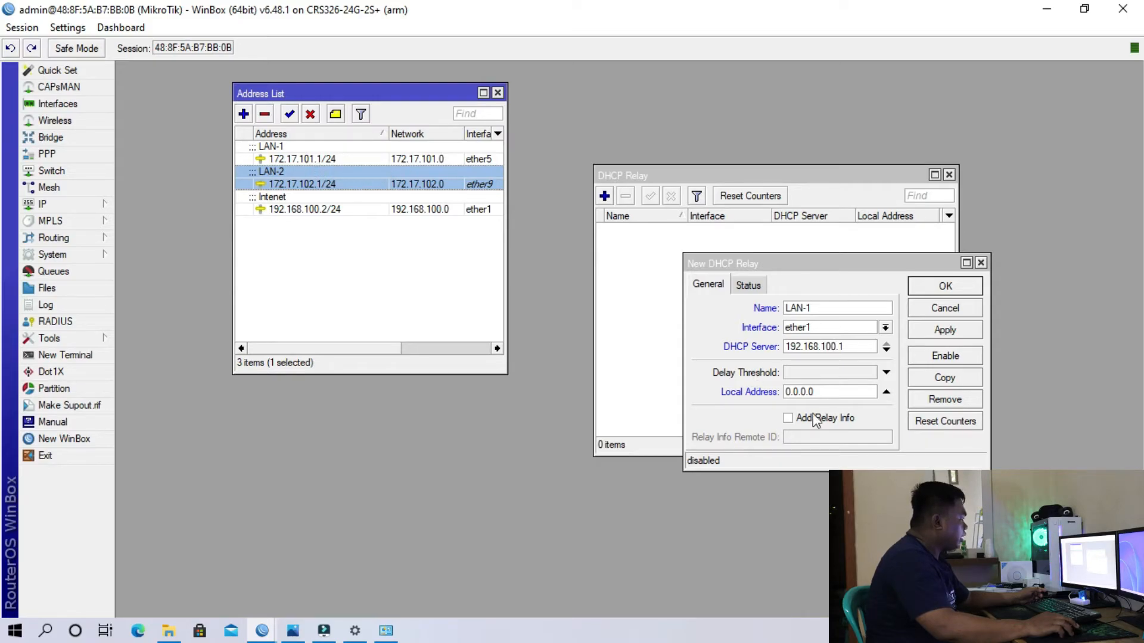
double_click(833, 391)
type("1")
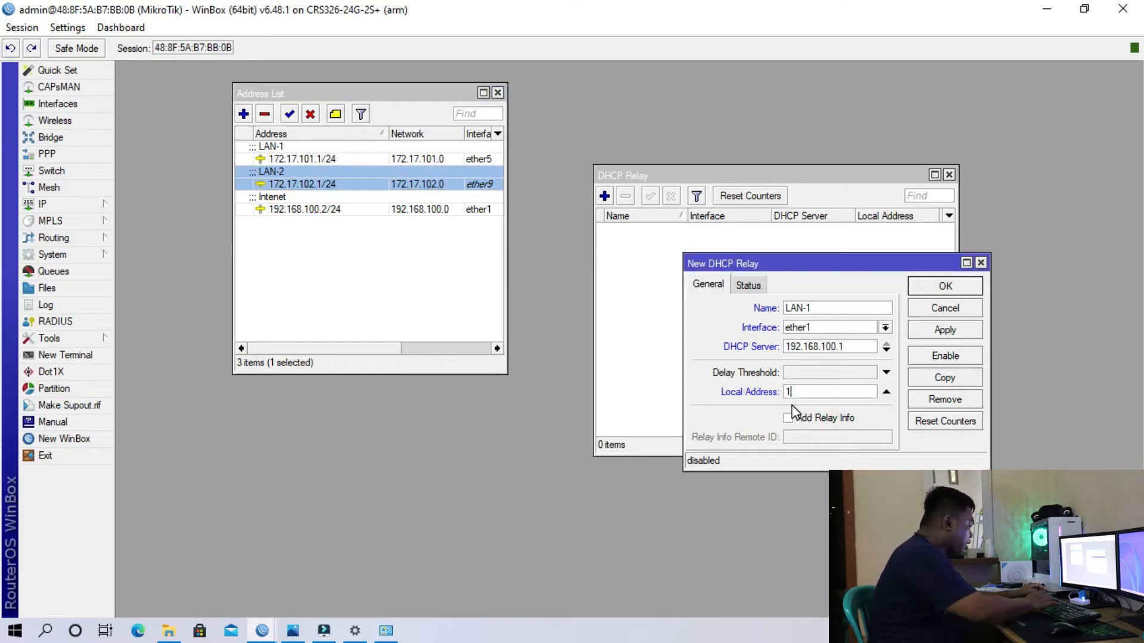
type("72.1")
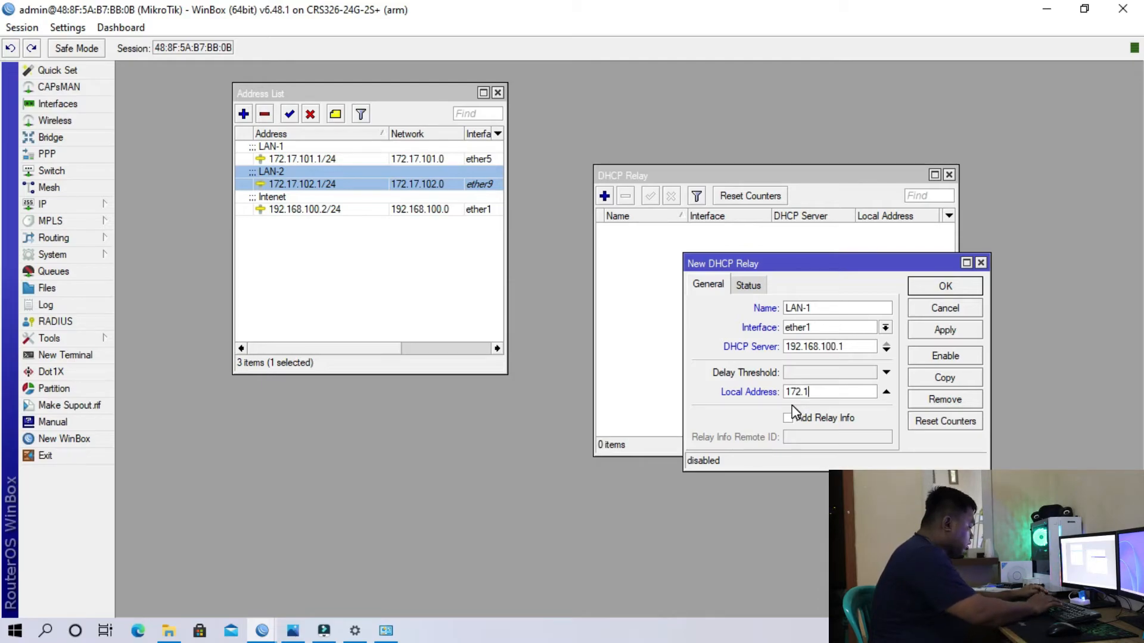
type("7.10")
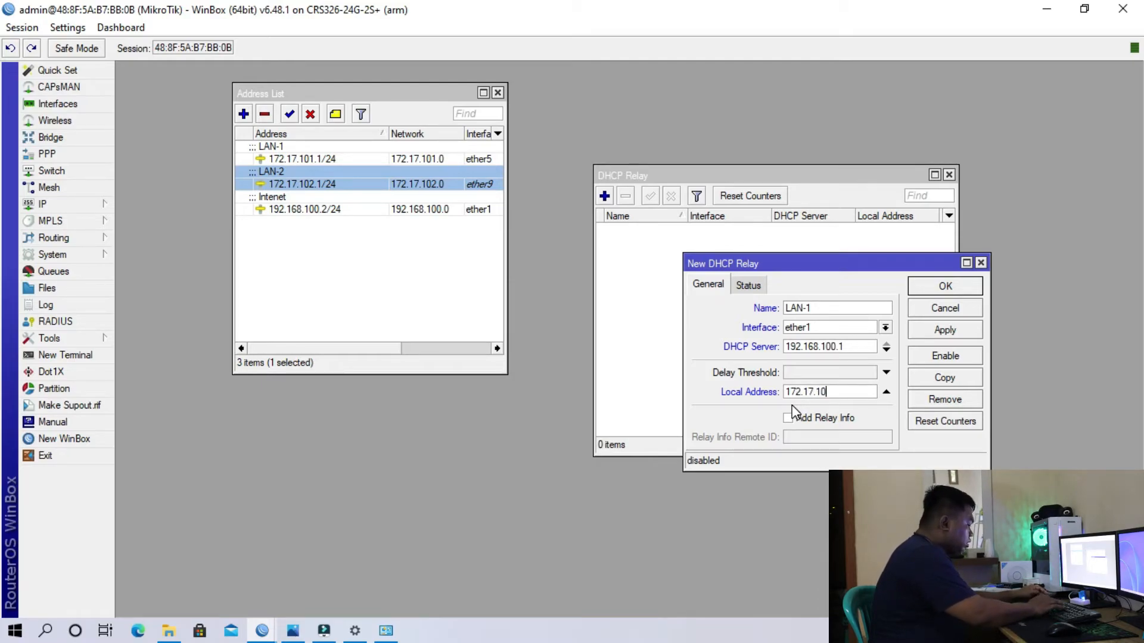
type("1.1")
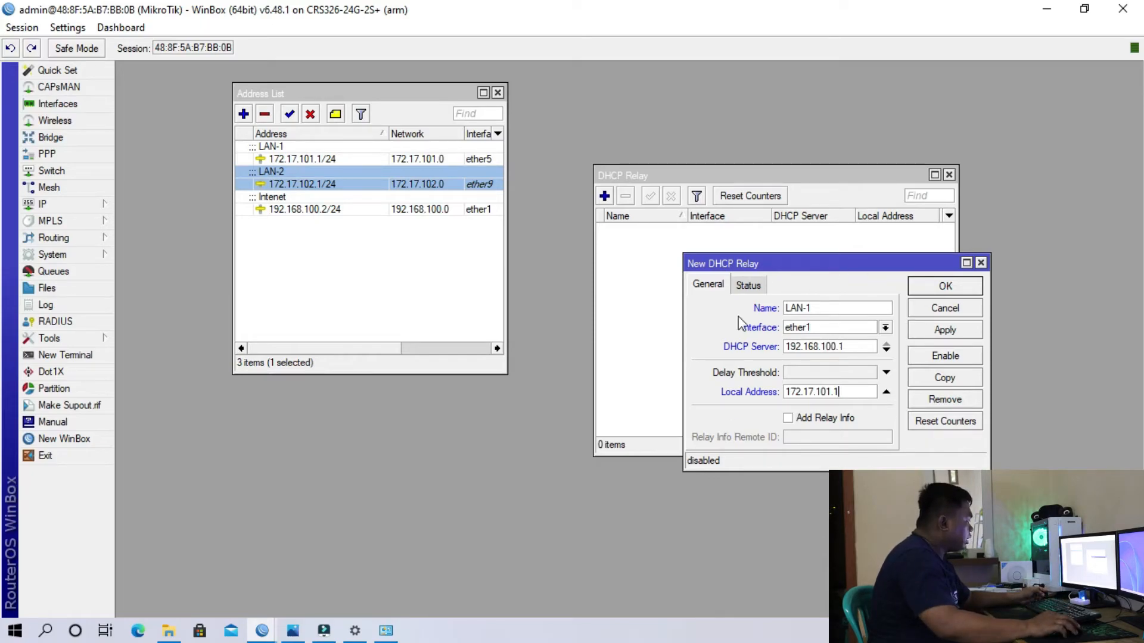
left_click(945, 286)
Enable the LAN-1 entry in the DHCP relay list.
left_click(694, 229)
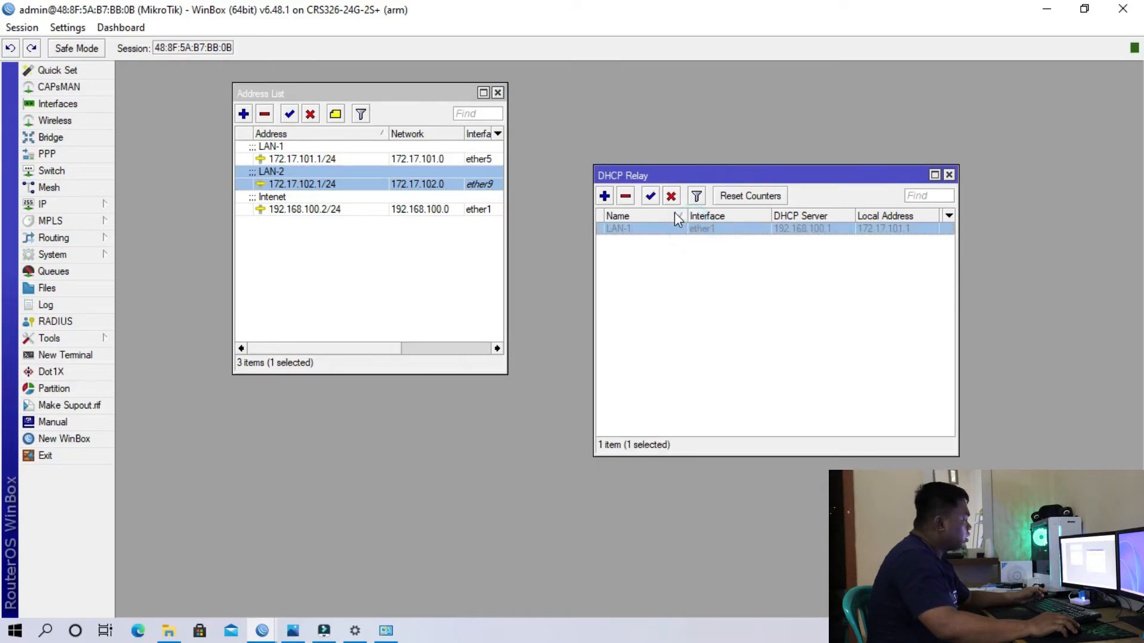
left_click(651, 201)
left_click(750, 304)
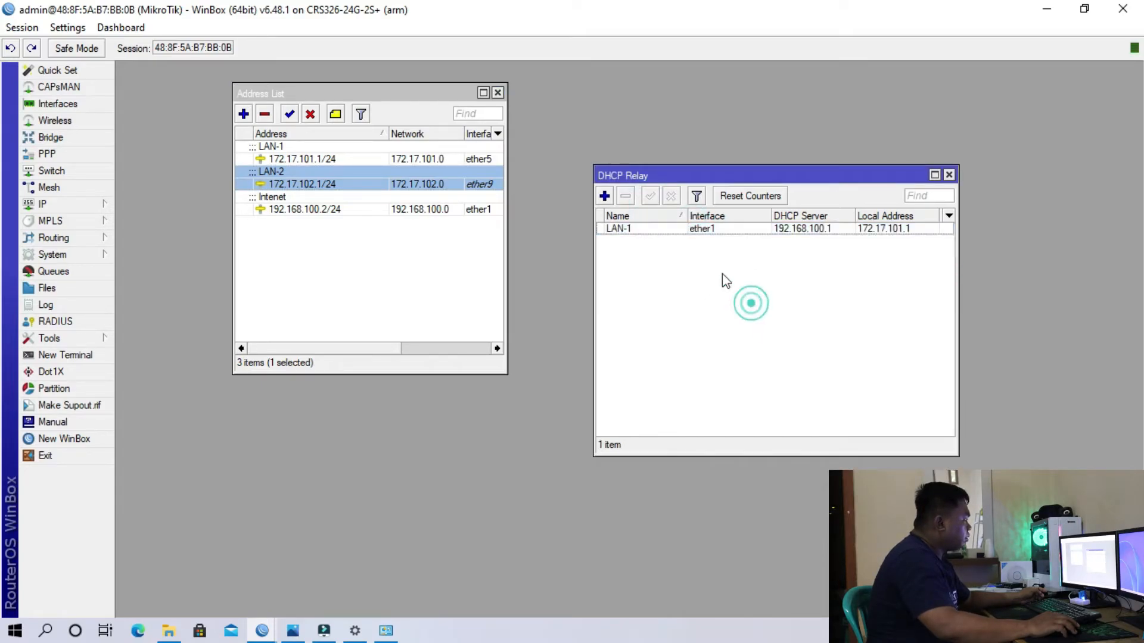
Start a second DHCP relay named LAN-2 and set its DHCP server to 192.168.100.1.
left_click(605, 197)
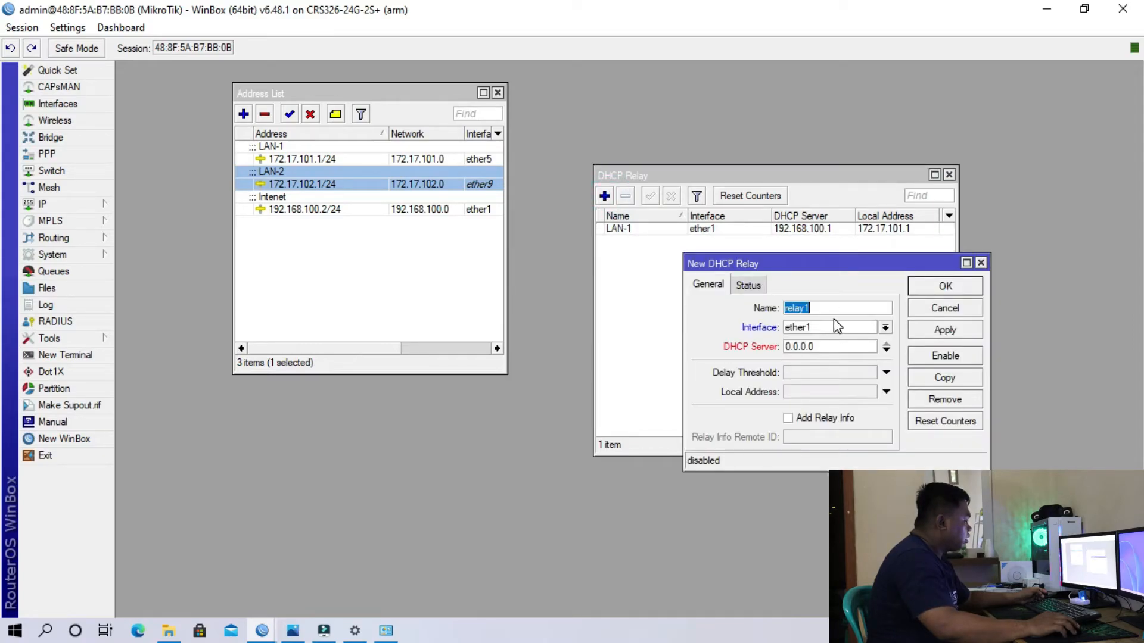
type("LAN")
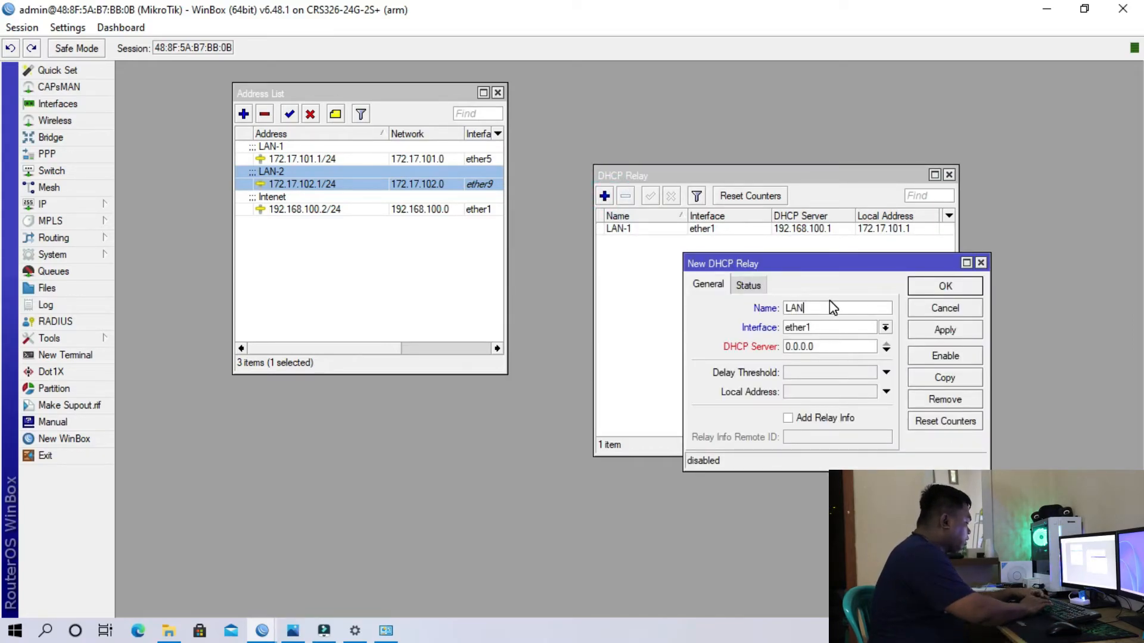
type("-2")
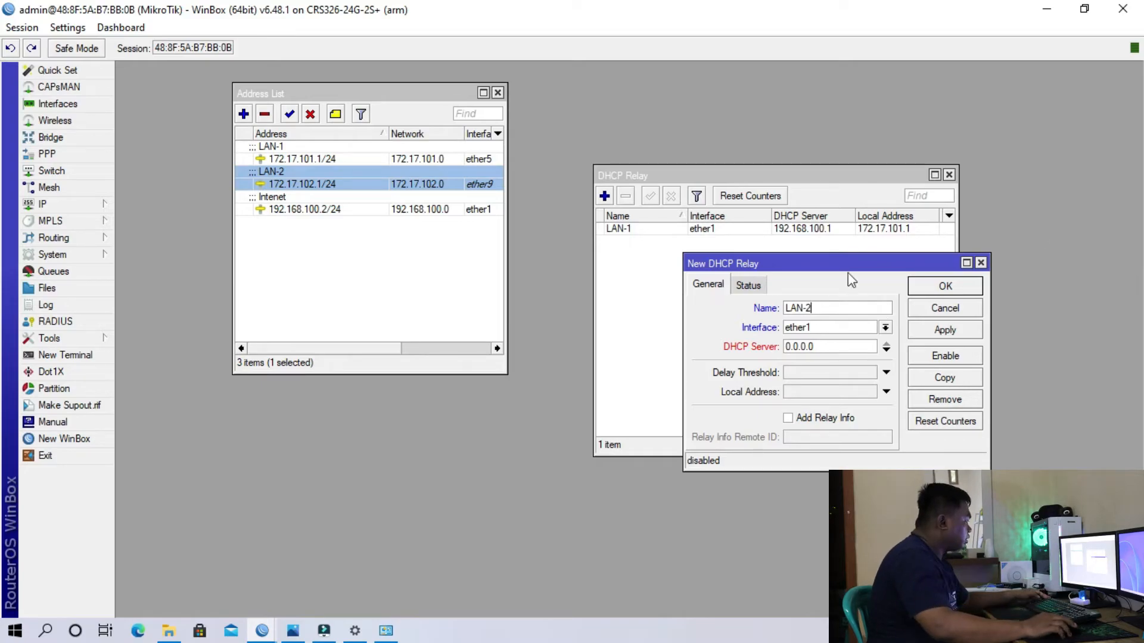
left_click_drag(876, 352, 752, 347)
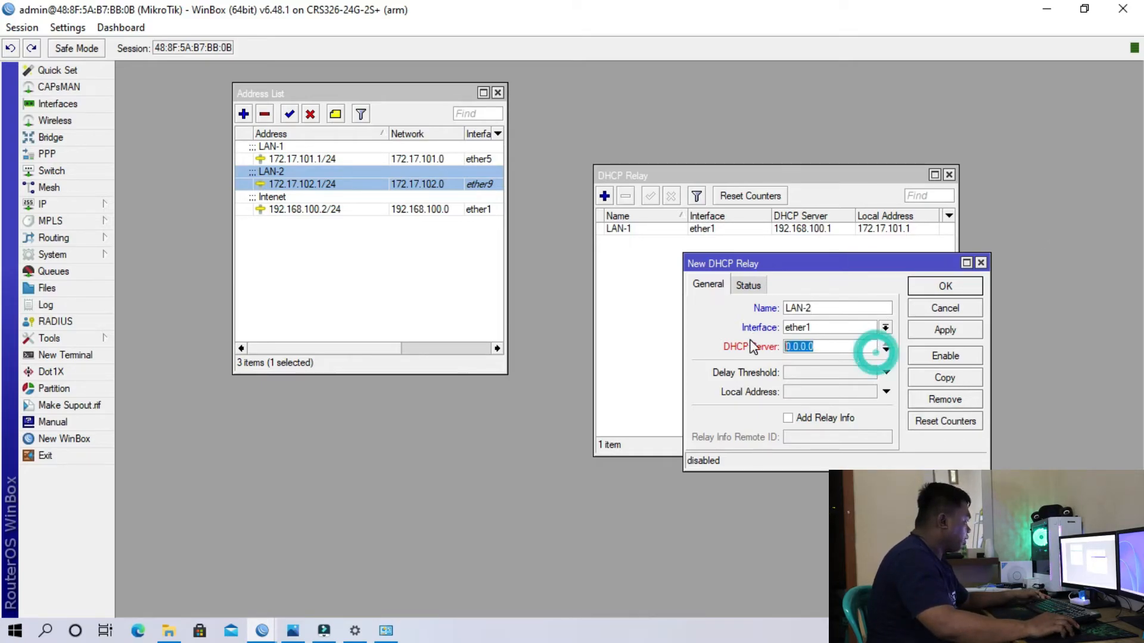
type("192")
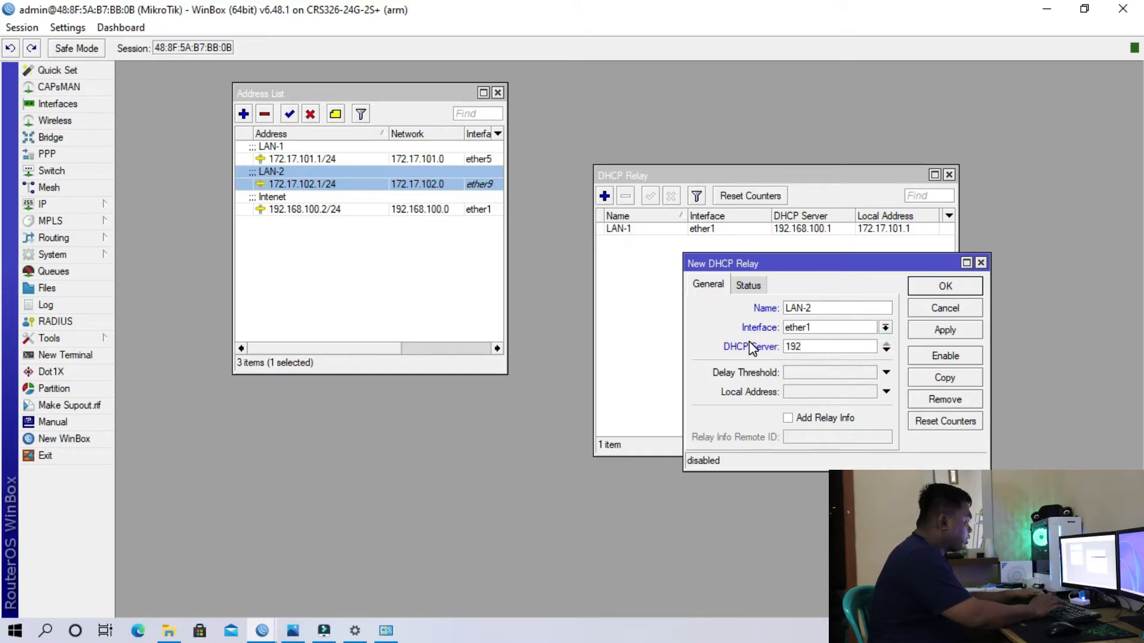
type(".168")
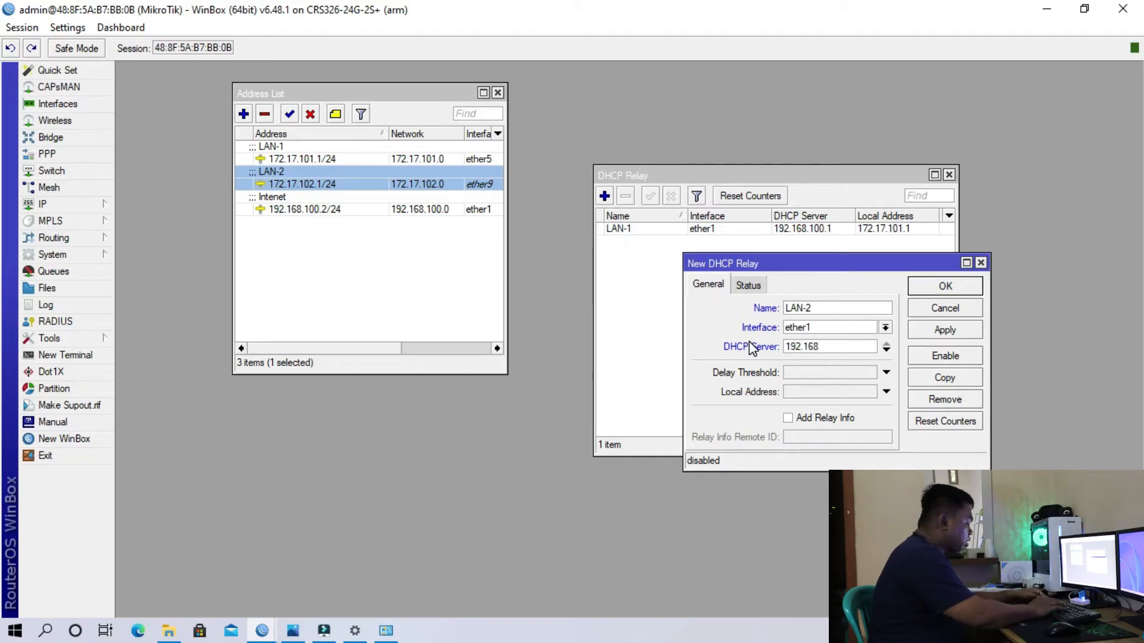
type(".100.1")
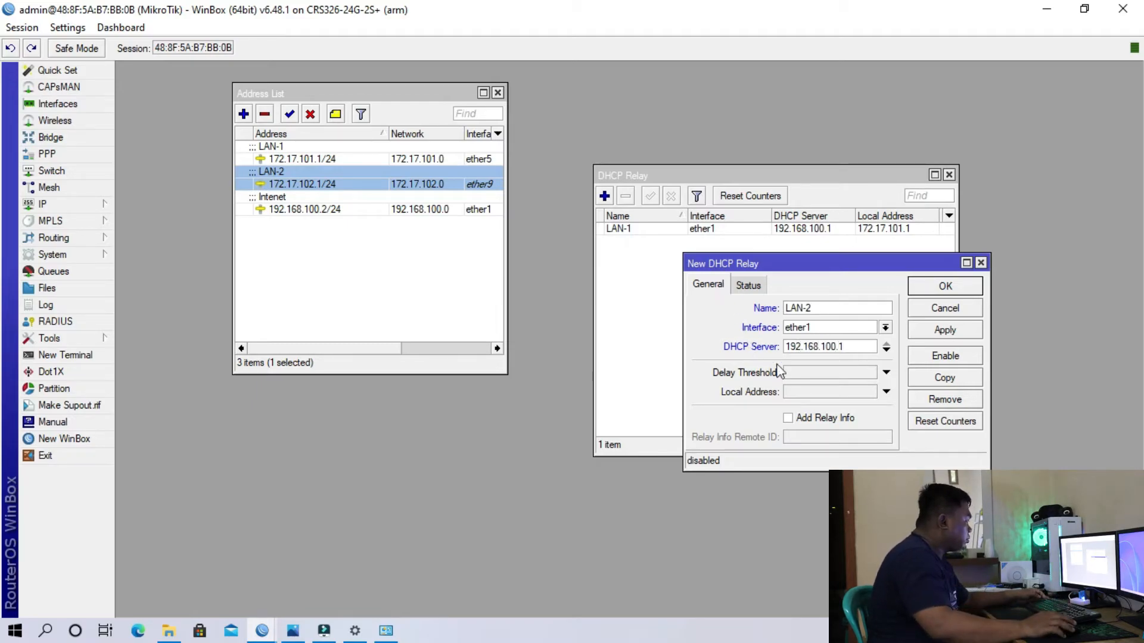
Set the LAN-2 relay's local address to 172.17.102.1 and save the relay on ether1.
left_click(830, 396)
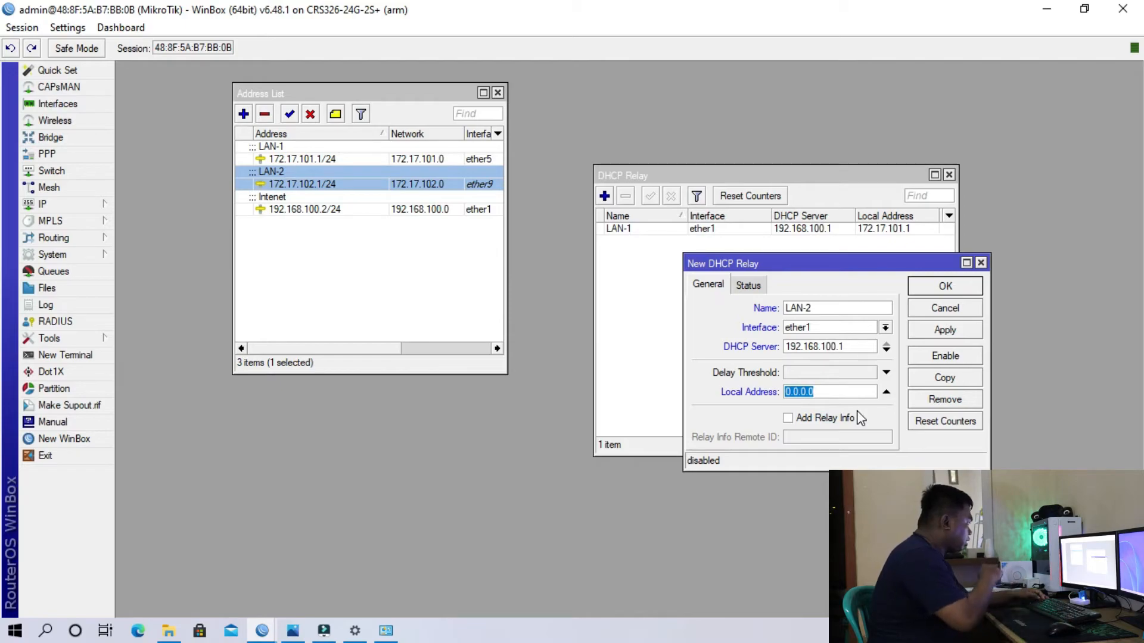
type("17")
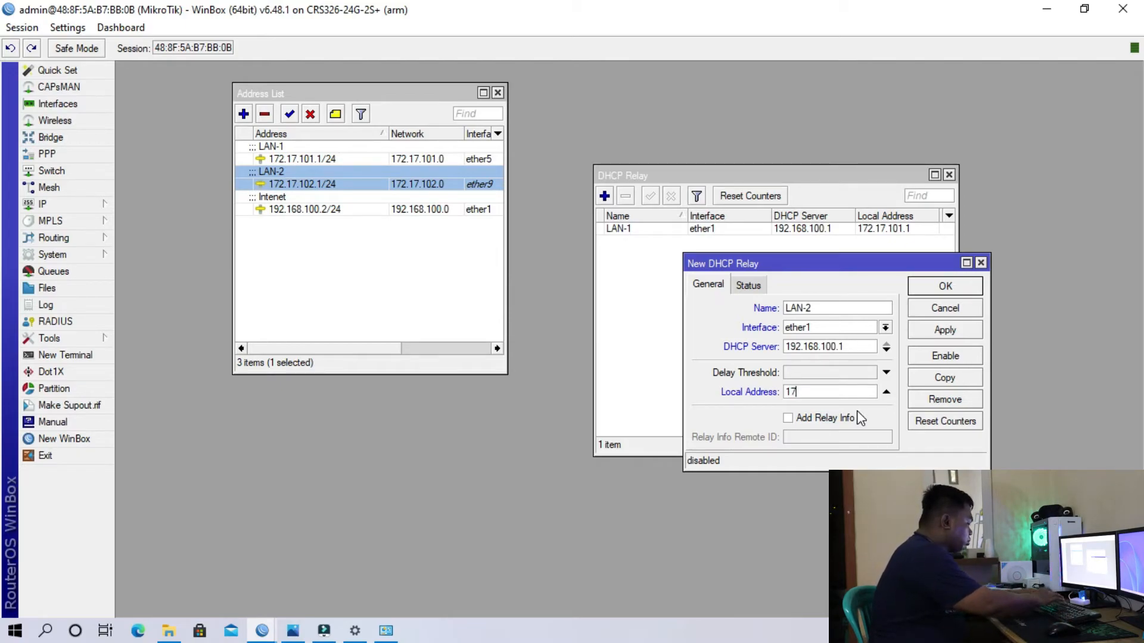
type("2.17")
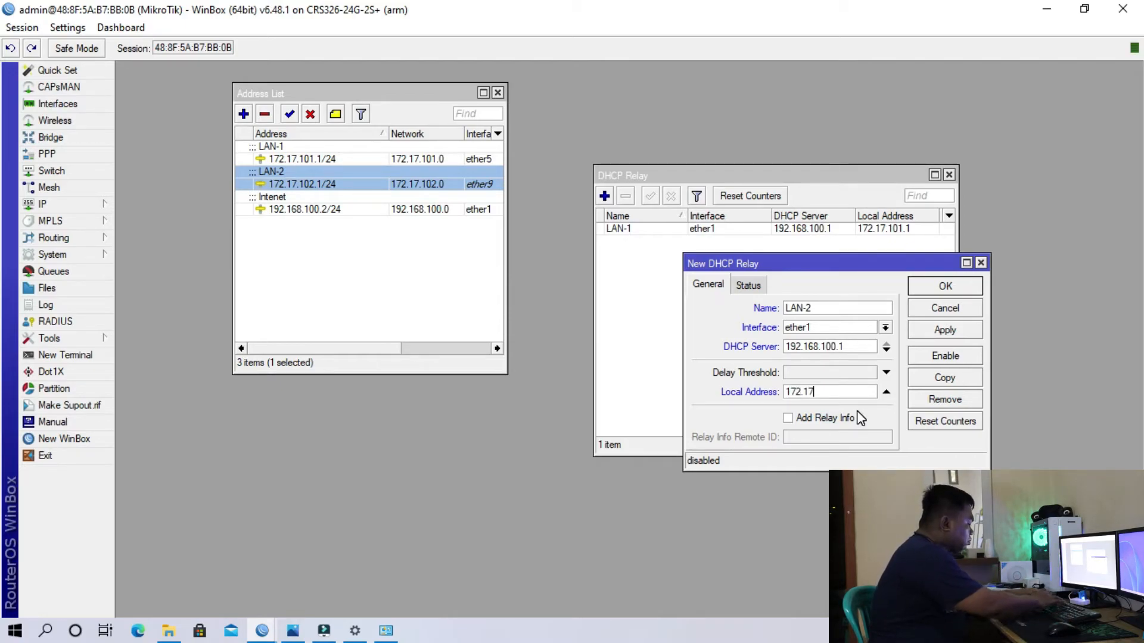
type(".102")
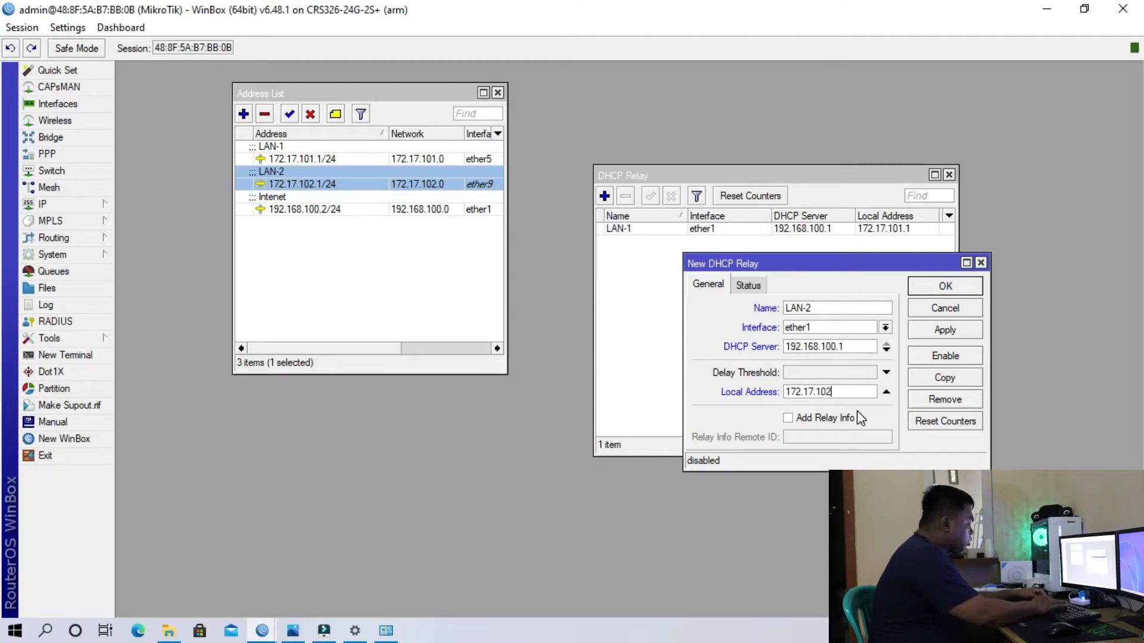
type(".1")
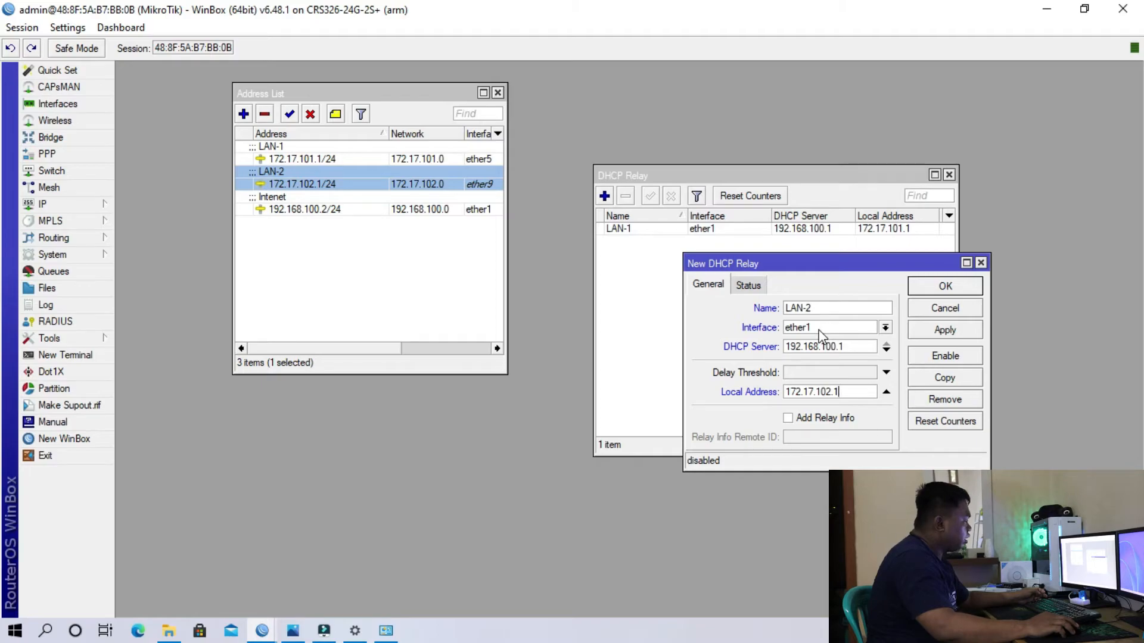
left_click(958, 290)
Try to enable the LAN-2 relay while it uses ether1, the same interface as the LAN-1 relay.
left_click(784, 242)
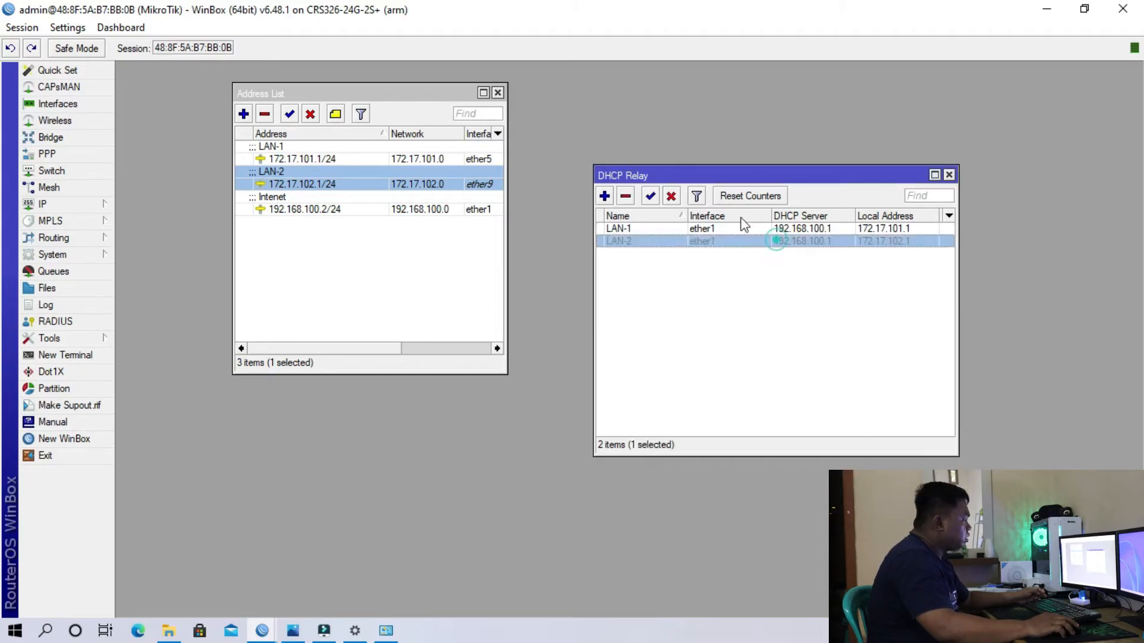
left_click(650, 196)
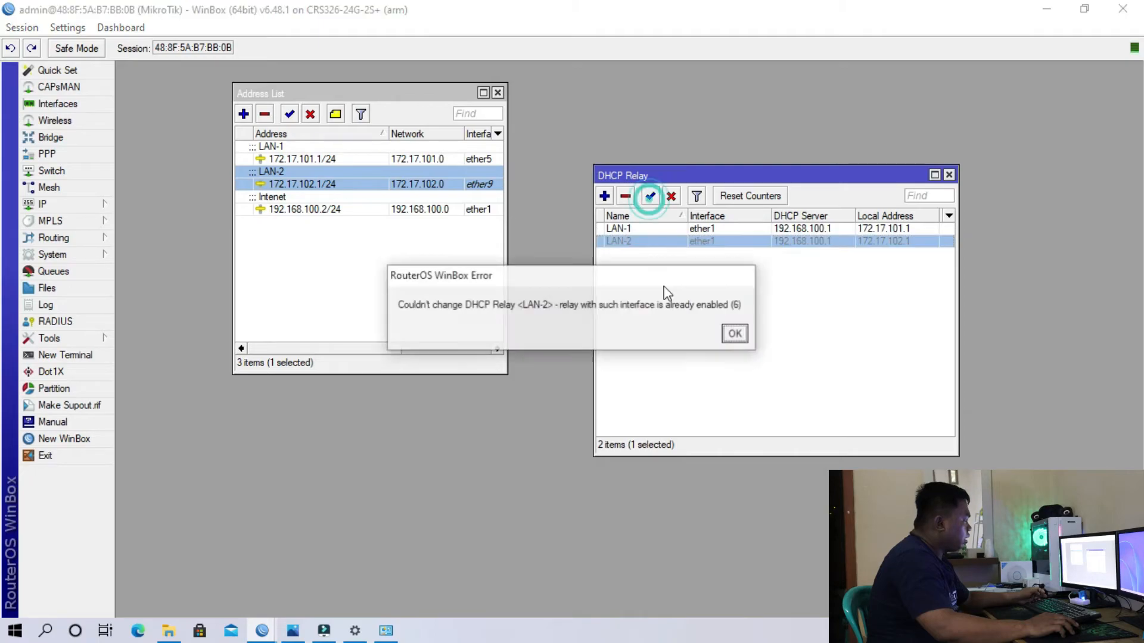
left_click(734, 333)
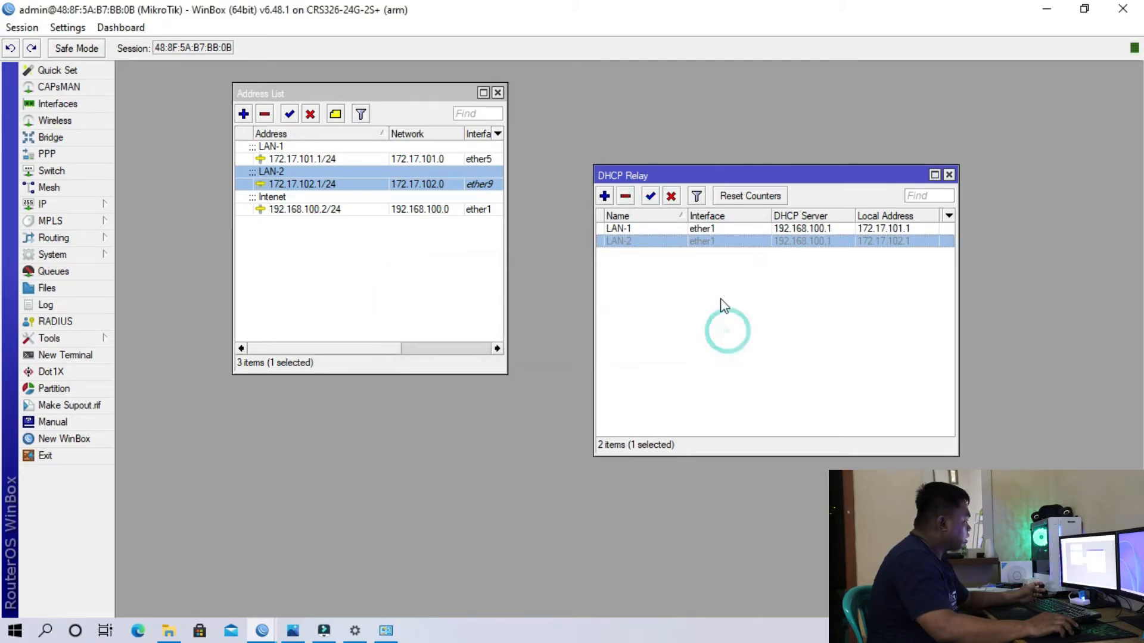
left_click(665, 250)
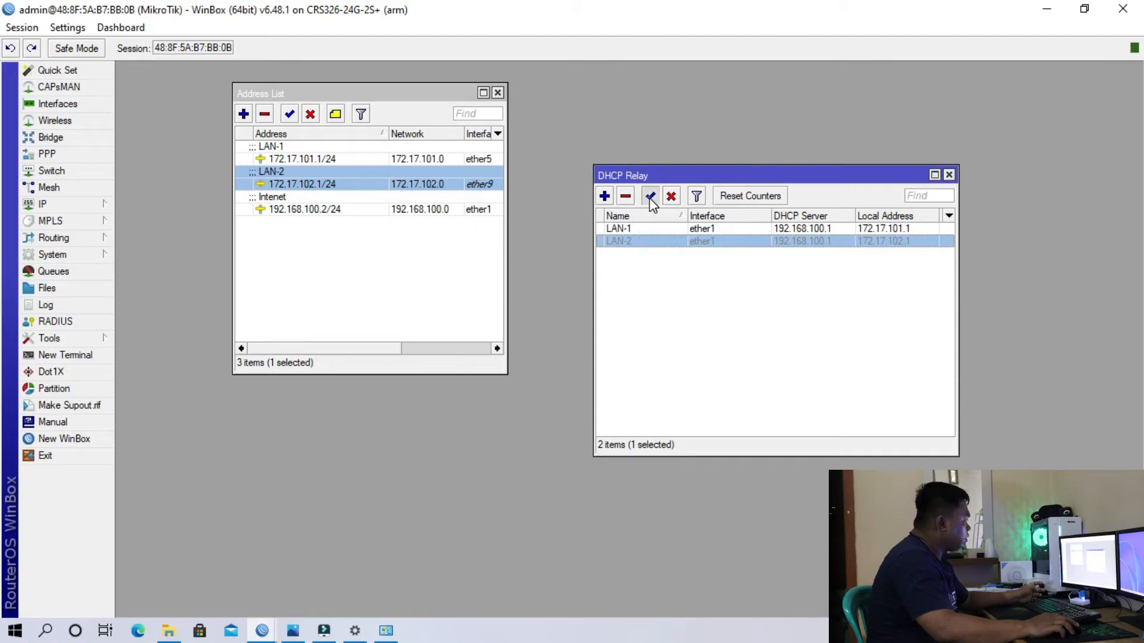
left_click(650, 196)
left_click(736, 335)
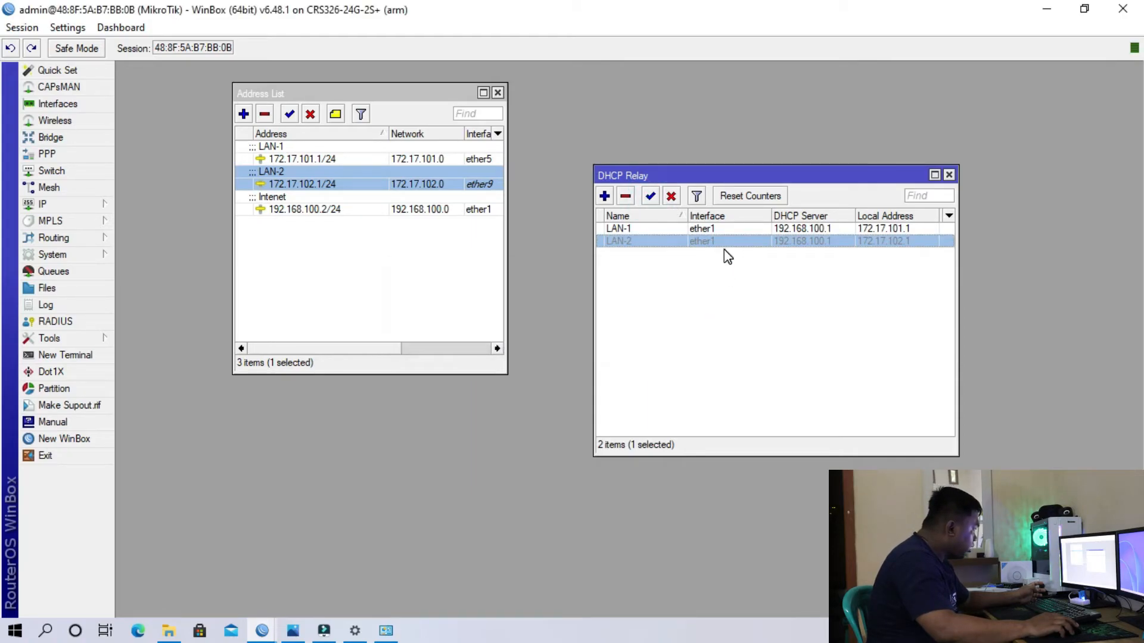
double_click(753, 242)
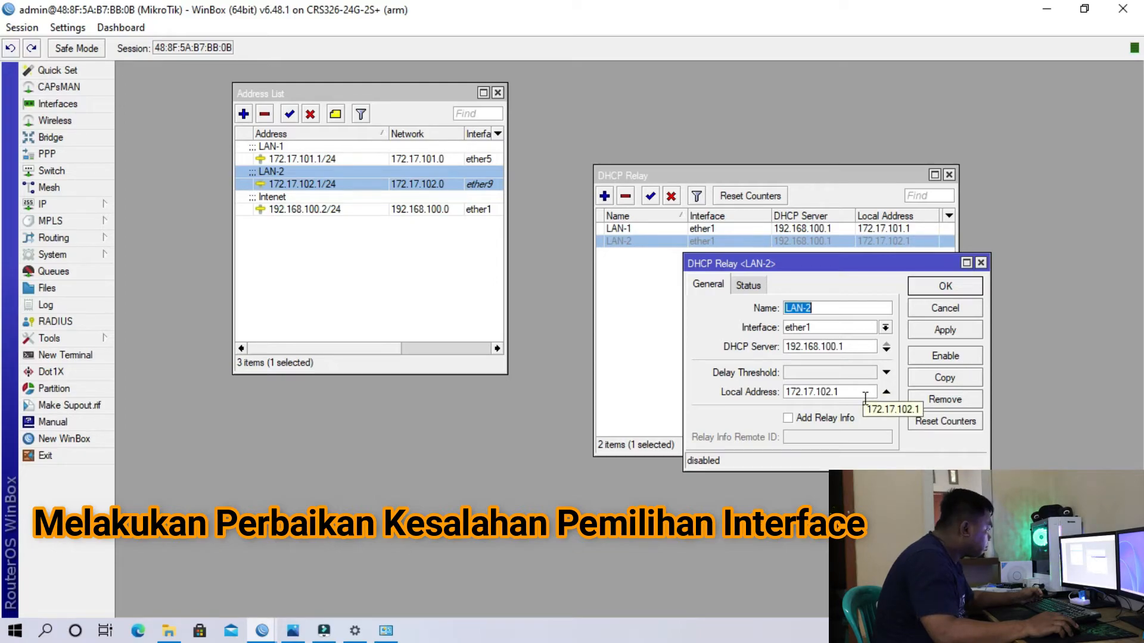
left_click(945, 359)
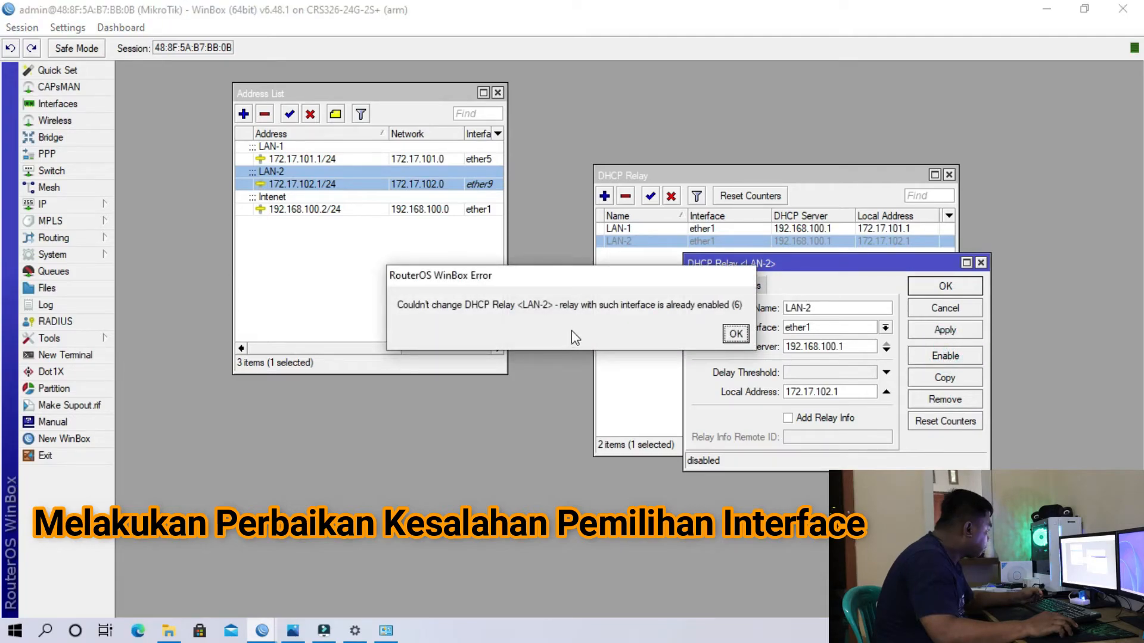
left_click(735, 334)
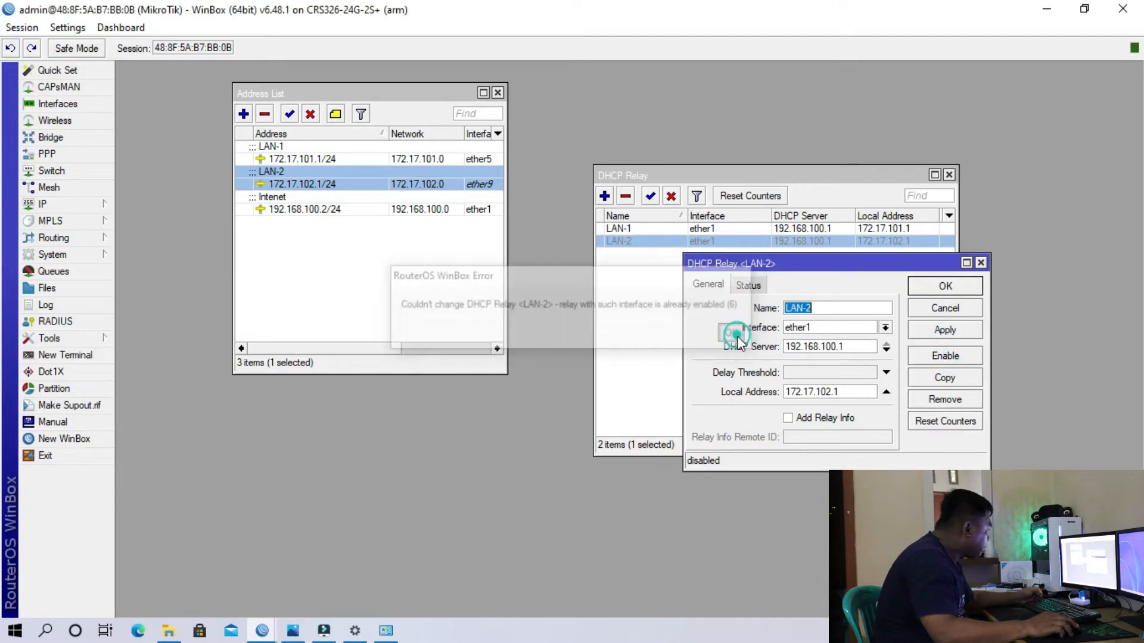
key("Escape")
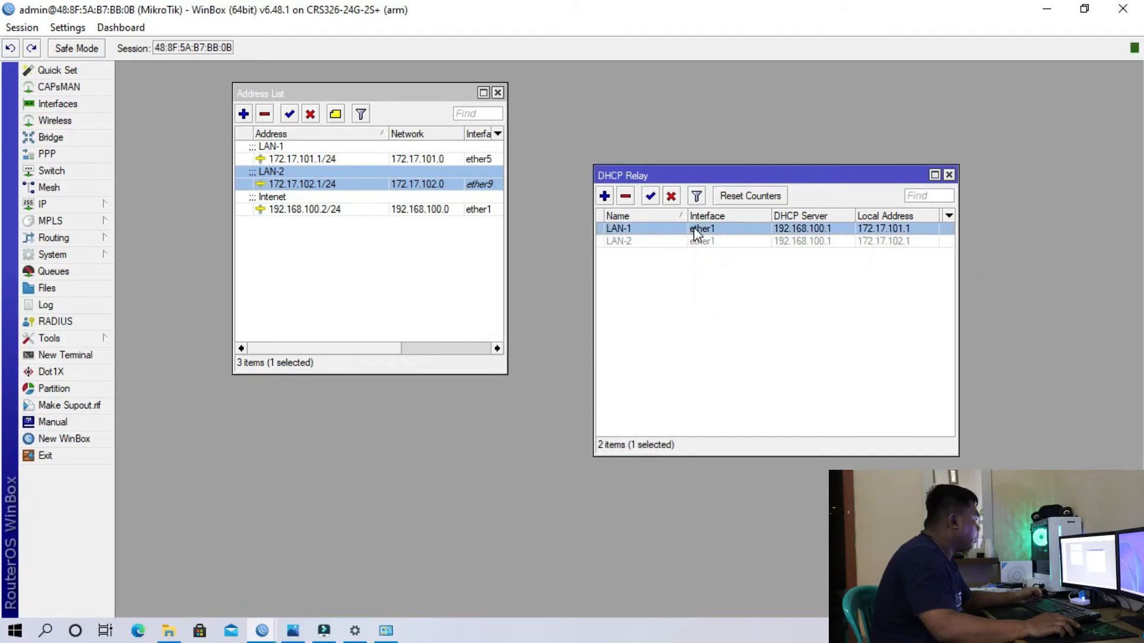
Change the LAN-1 relay's interface to its client-facing port, ether5, and save it.
double_click(694, 228)
left_click(818, 326)
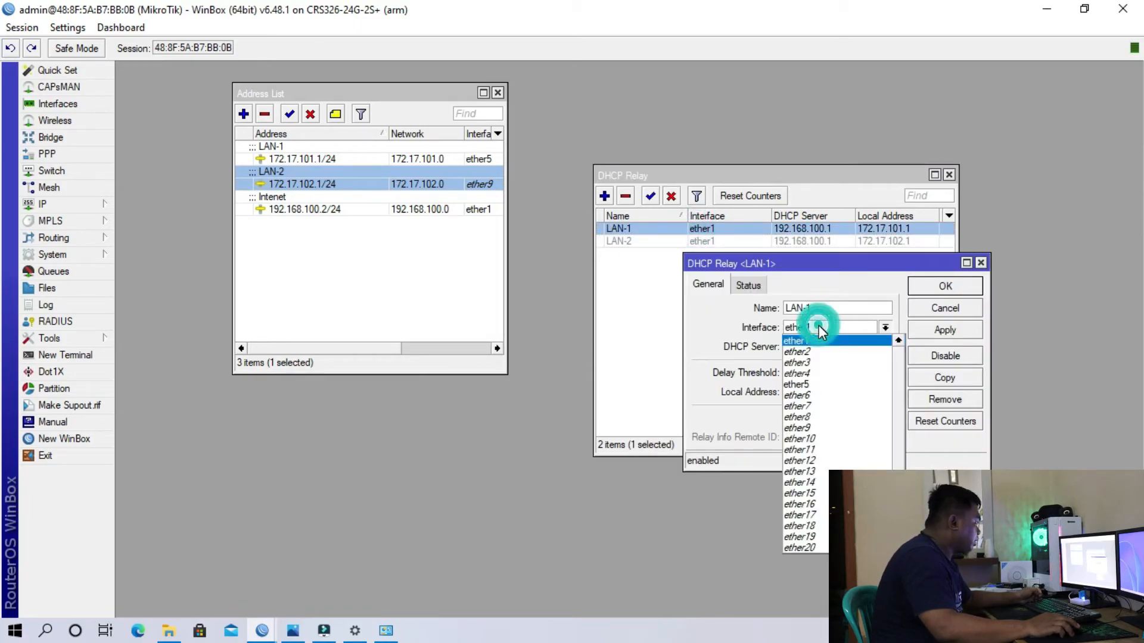
left_click(837, 385)
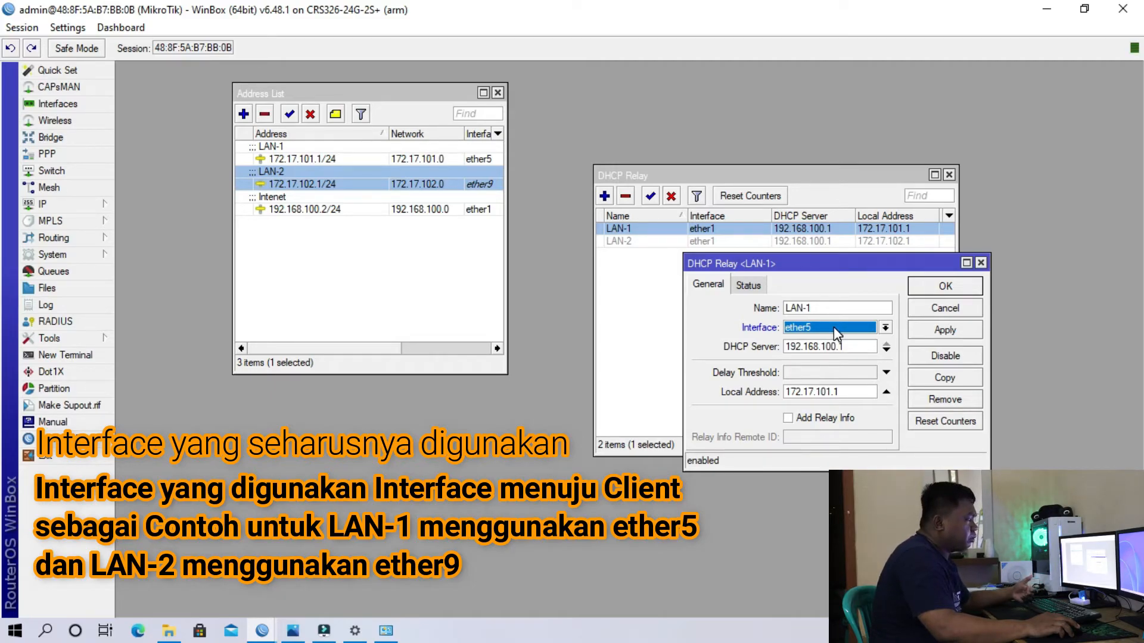
left_click(941, 286)
Change the LAN-2 relay's interface to its client-facing port, ether9, save it and enable the relay.
double_click(697, 243)
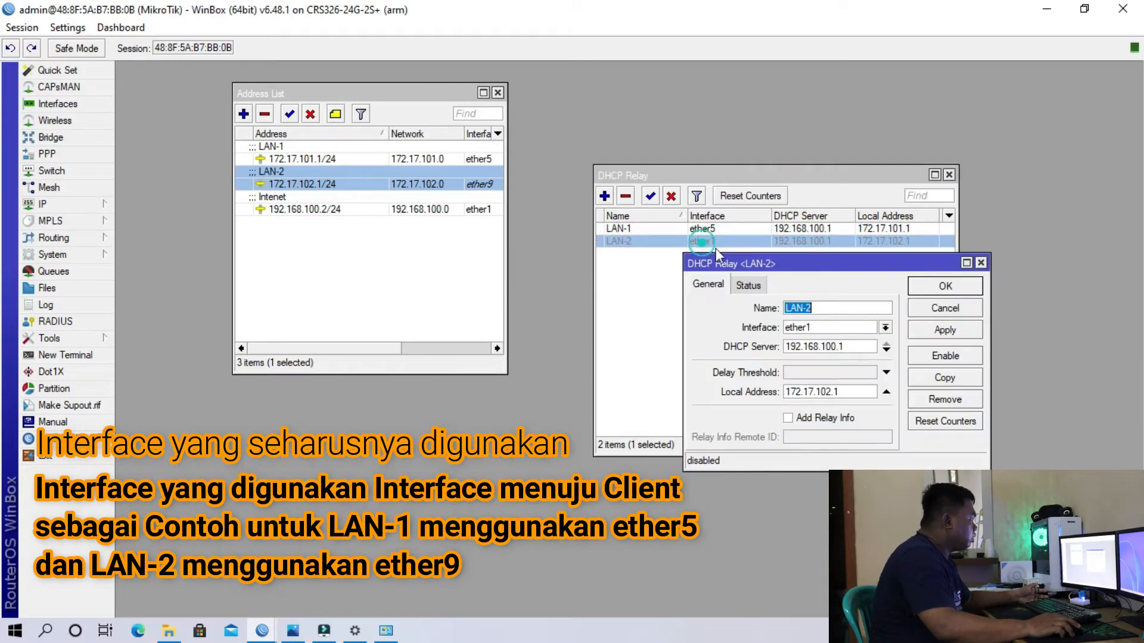
left_click(850, 328)
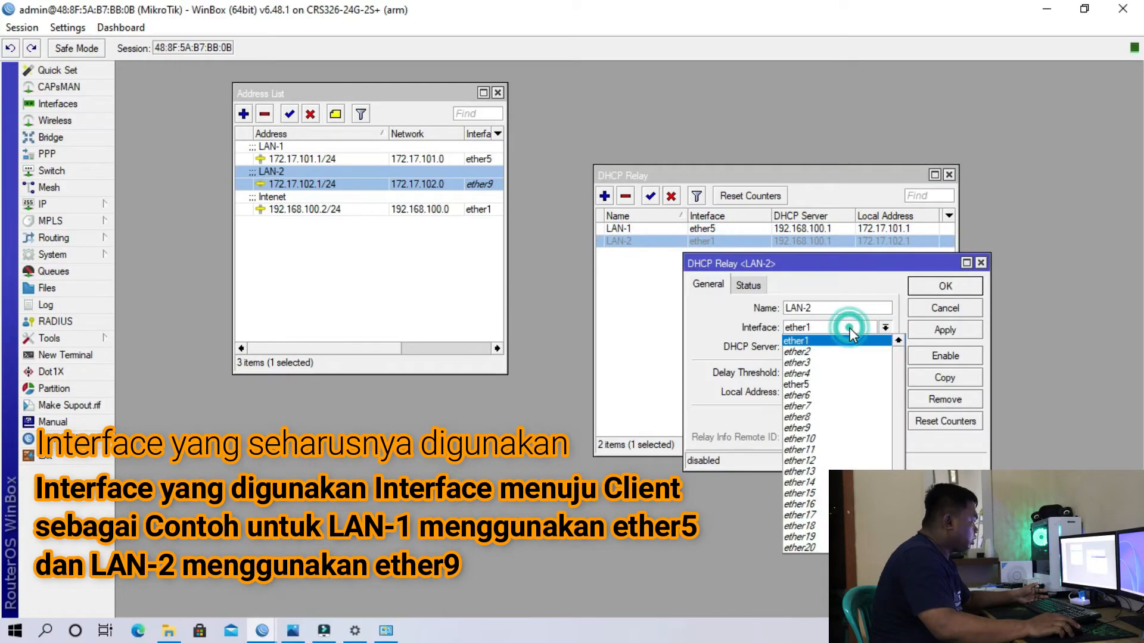
left_click(841, 426)
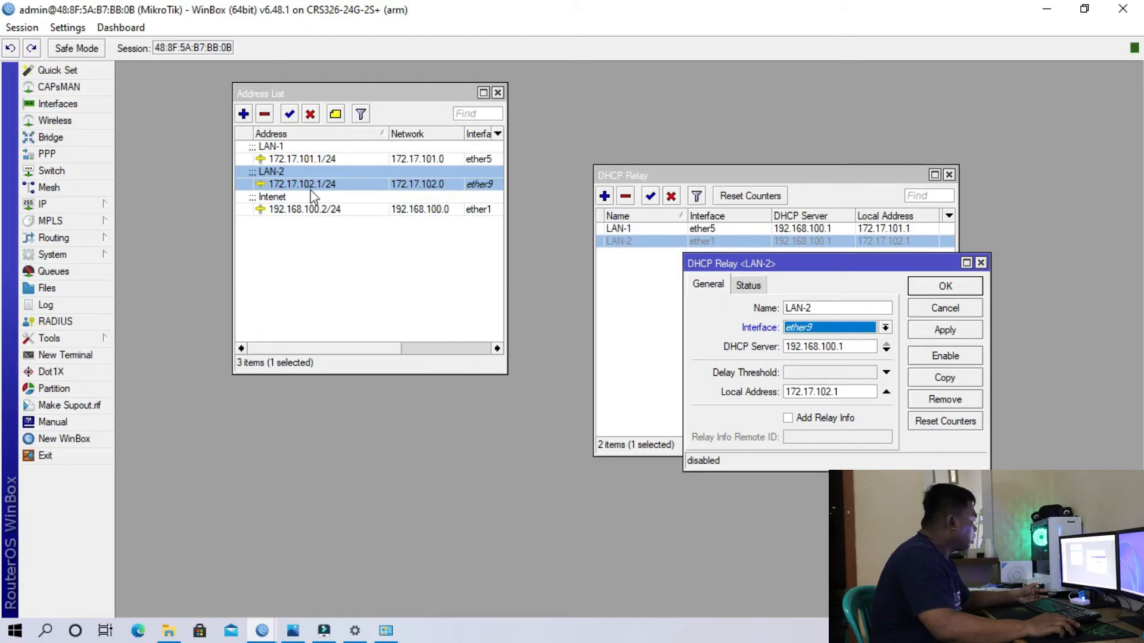
left_click(945, 286)
left_click(649, 197)
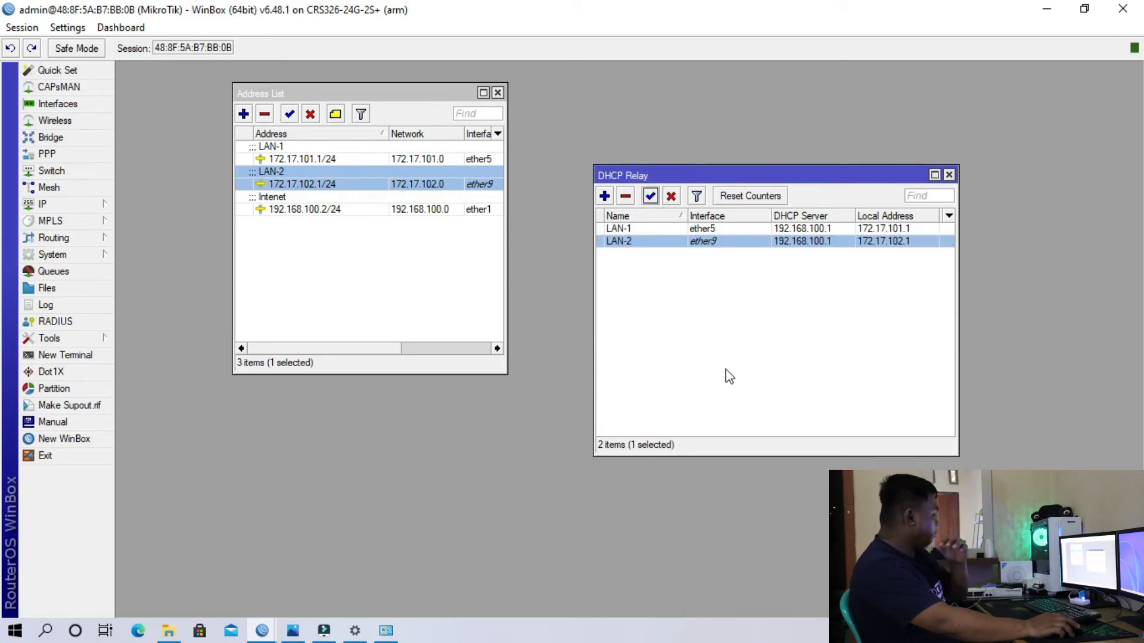
left_click(792, 384)
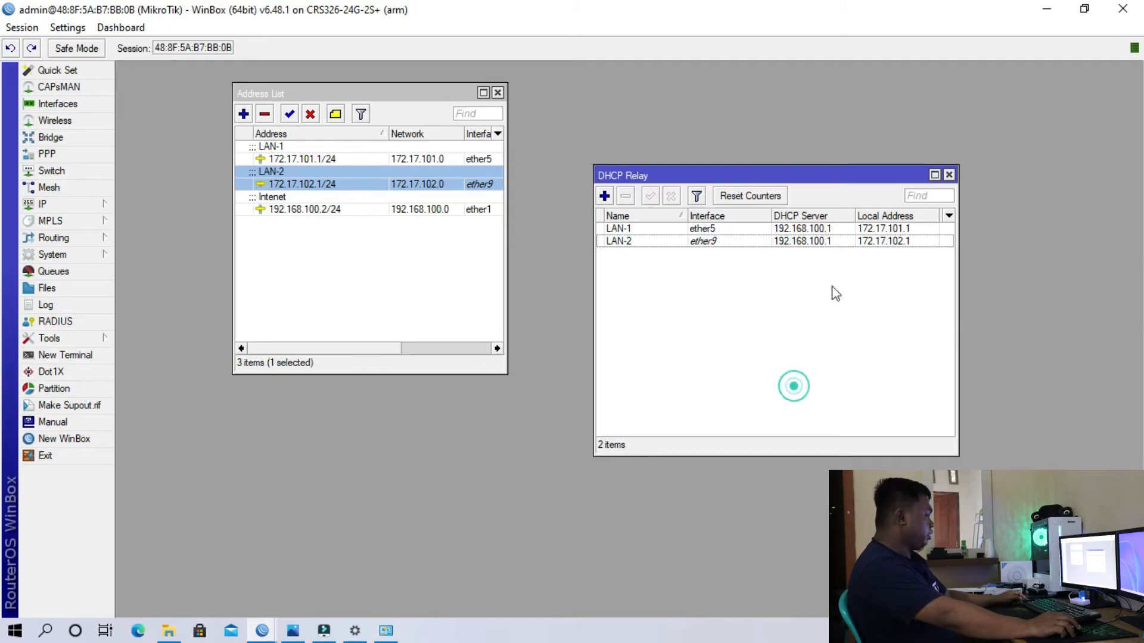
Switch to Windows Network Connections and set the Ethernet adapter's IPv4 properties to obtain the IP address and DNS servers automatically.
left_click(1050, 8)
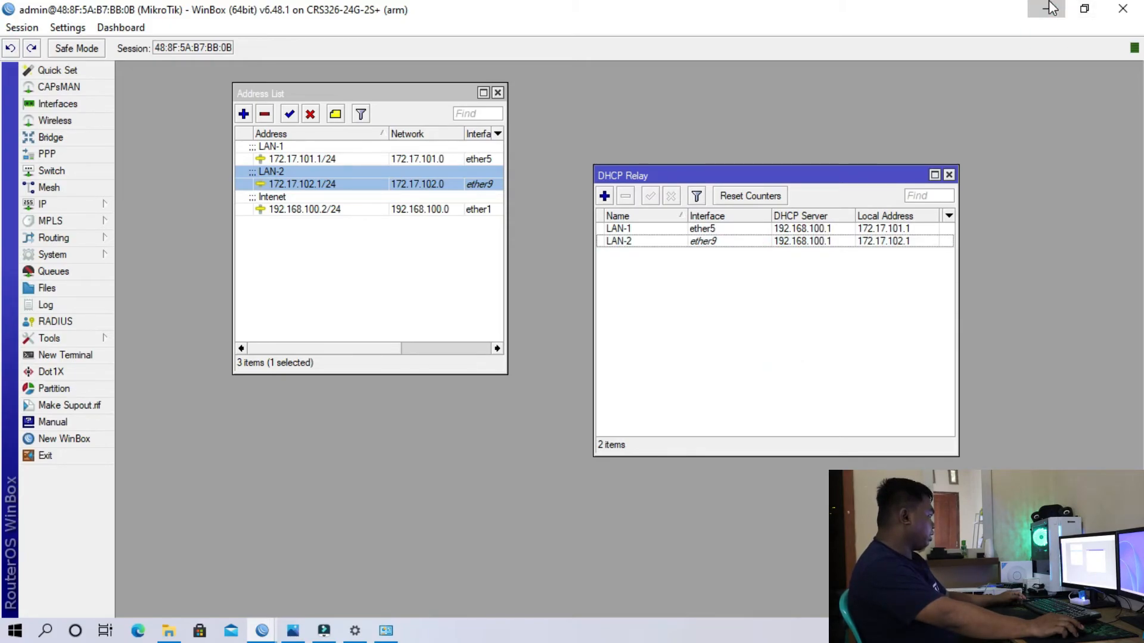
left_click(397, 637)
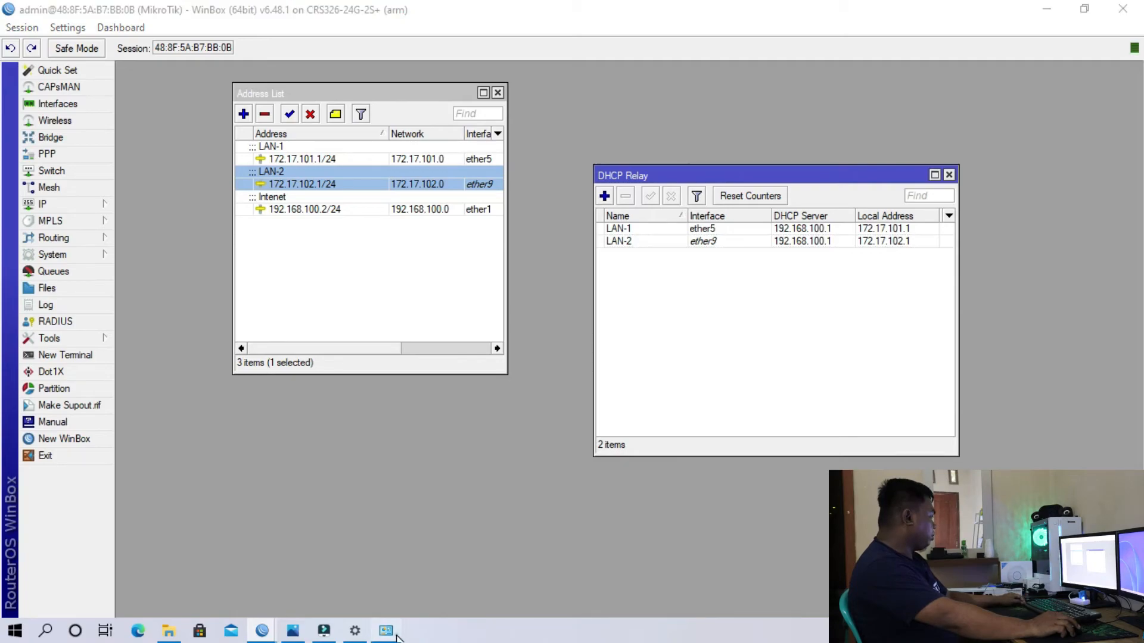
double_click(315, 137)
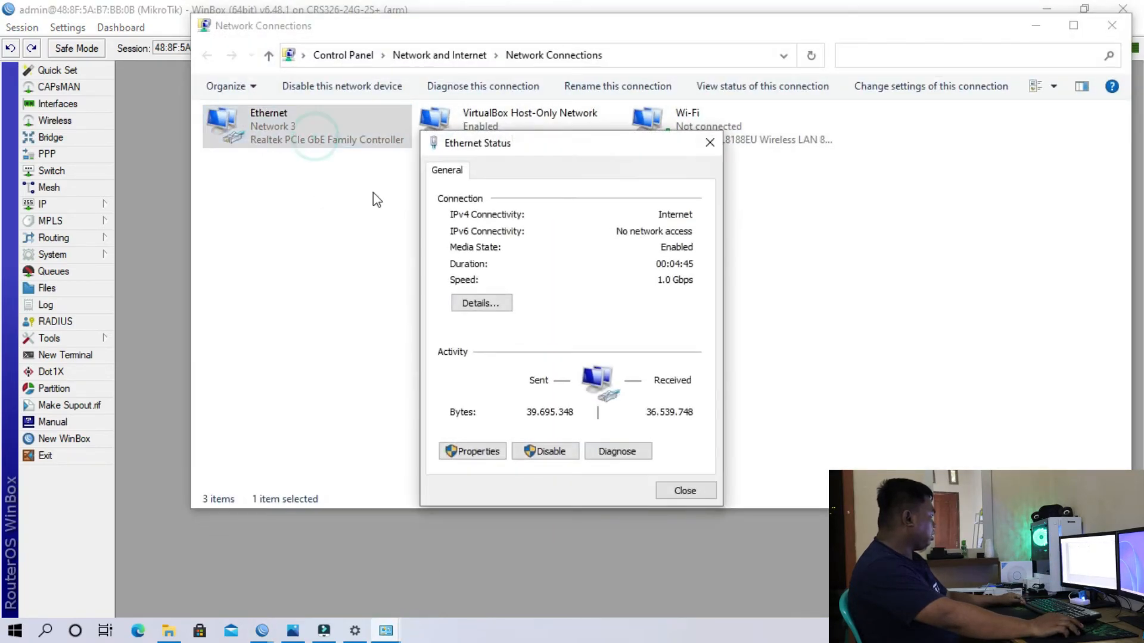
left_click(475, 449)
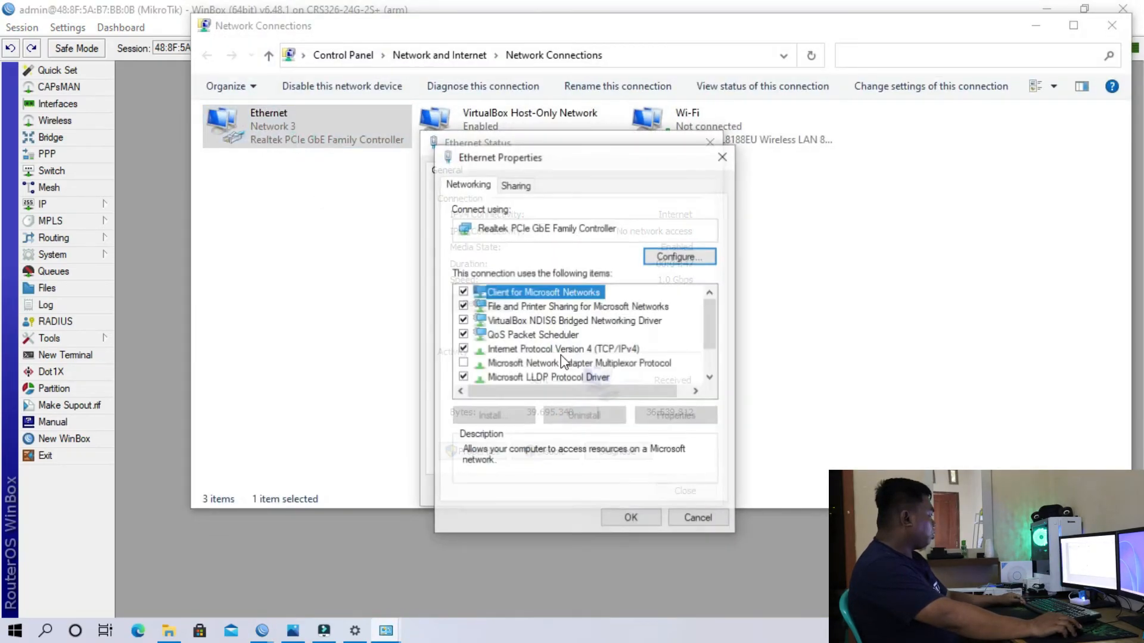
double_click(617, 352)
left_click(577, 323)
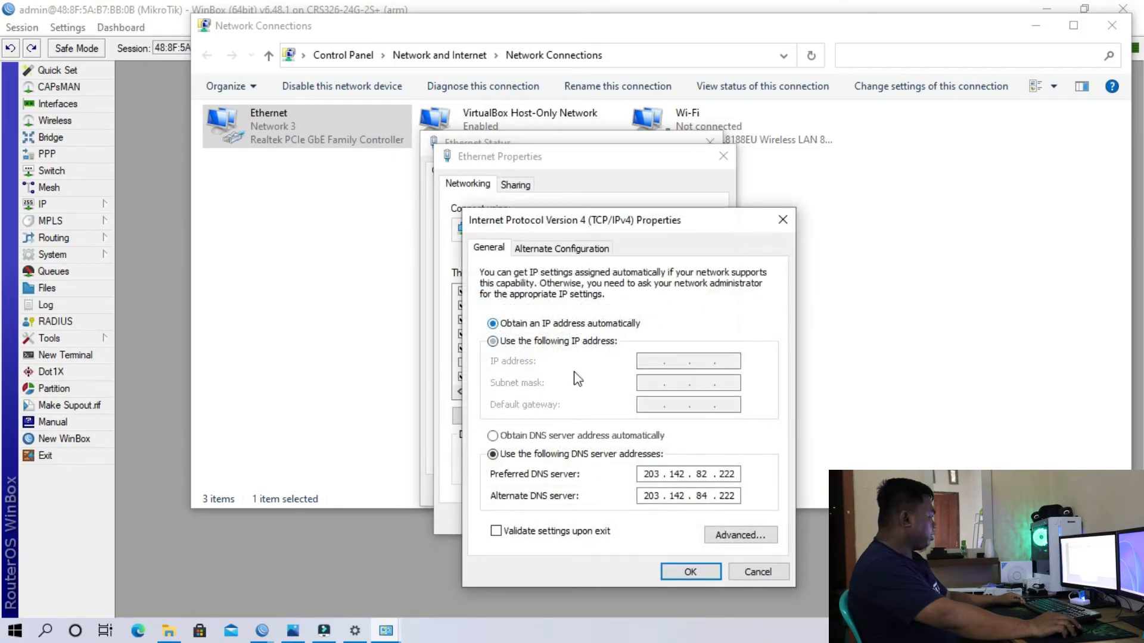
left_click(623, 435)
left_click(693, 574)
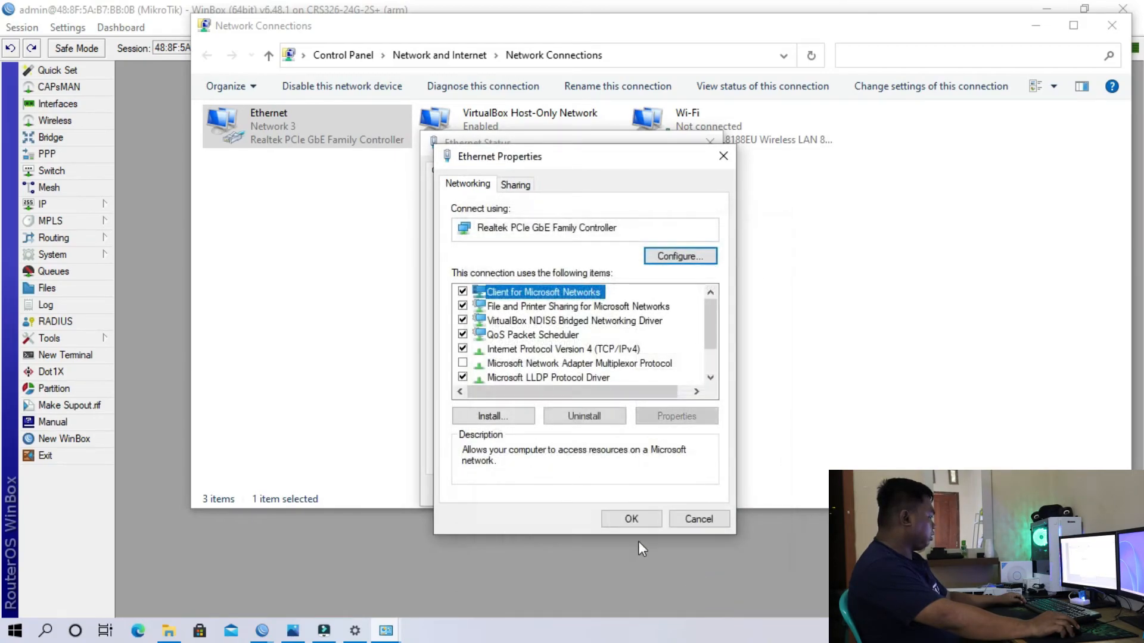
left_click(630, 520)
left_click(685, 491)
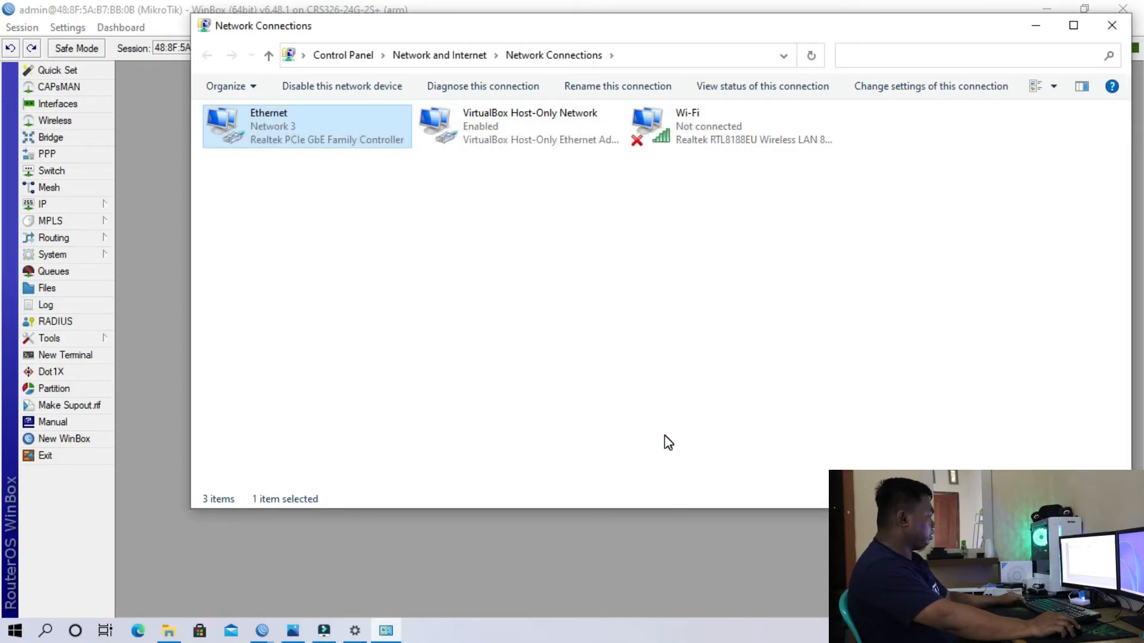
Check the Ethernet connection details for the address, gateway, DHCP server and DNS servers leased on LAN-1.
double_click(352, 122)
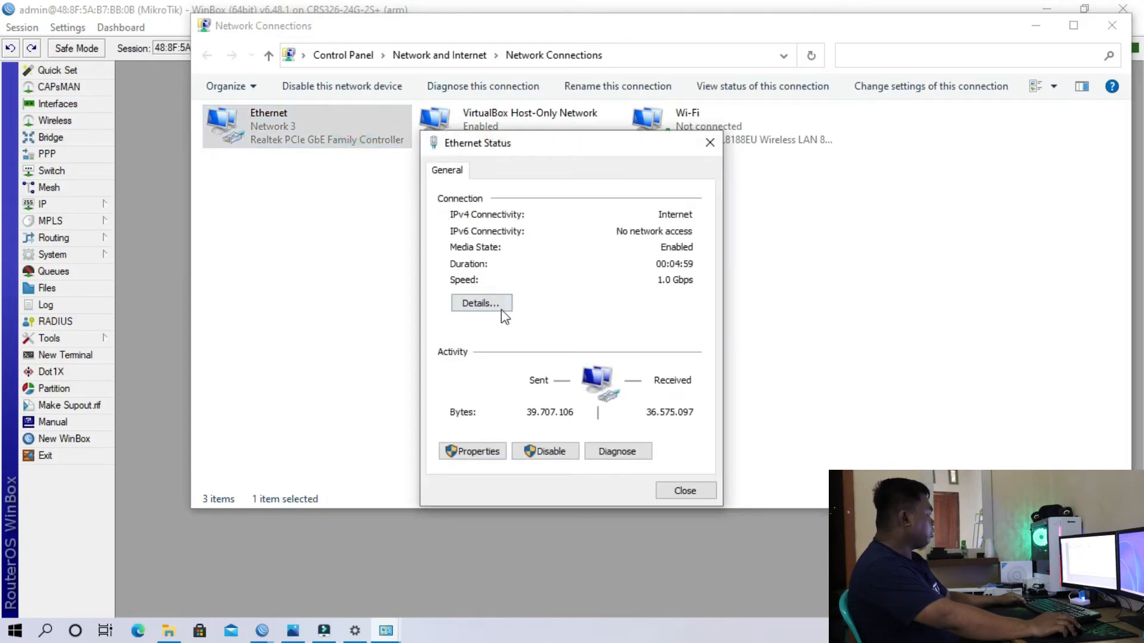
left_click(500, 313)
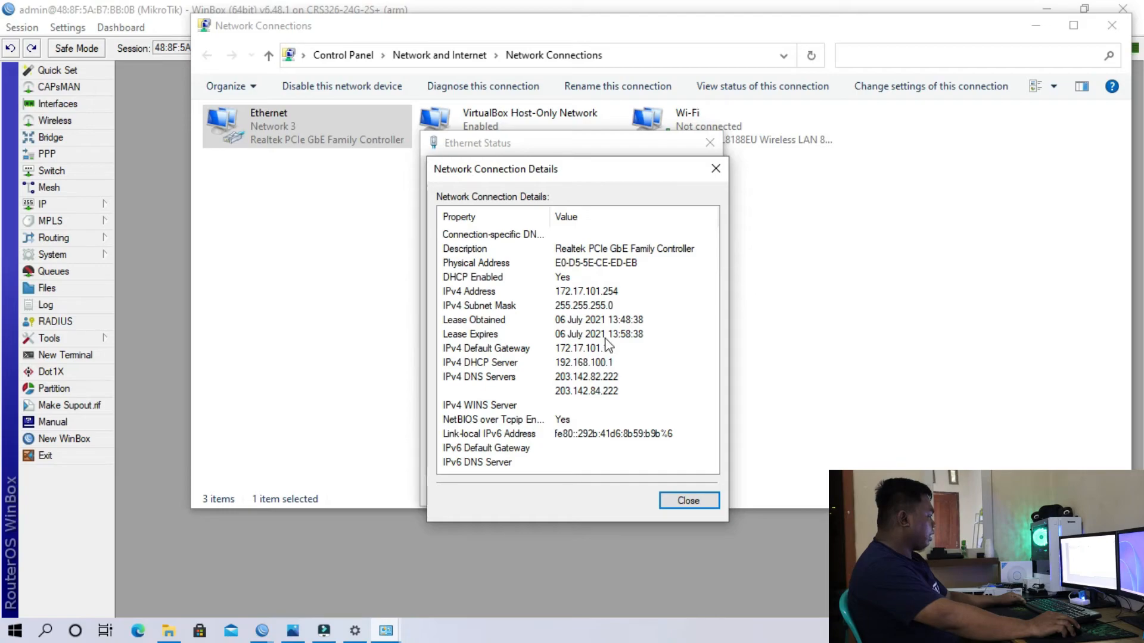
left_click(715, 169)
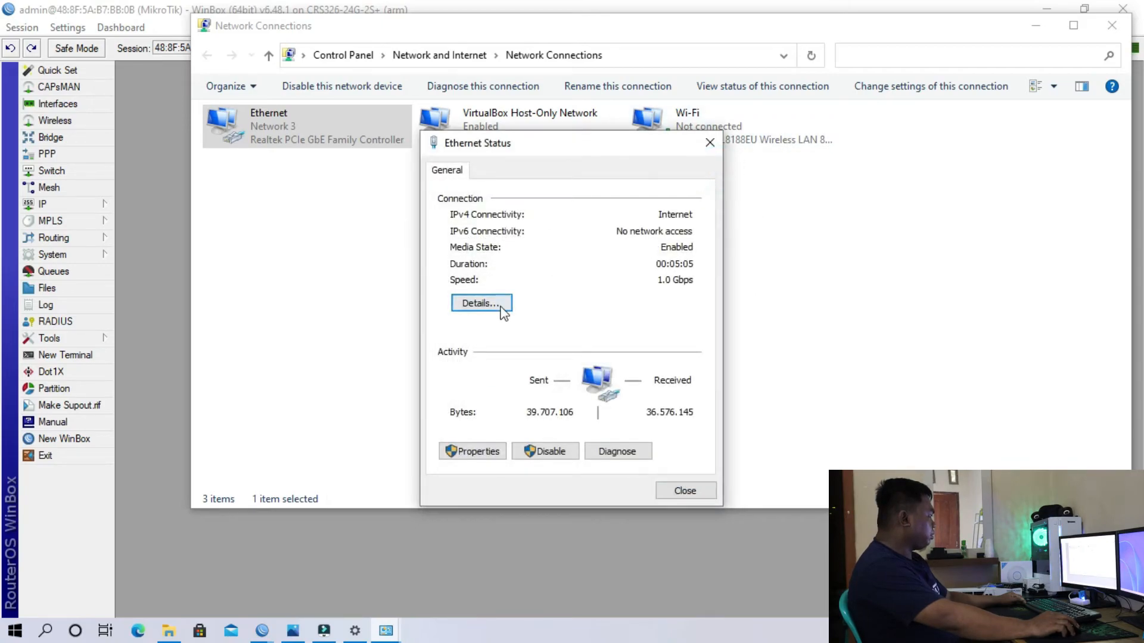
Recheck the Ethernet adapter's IPv4 properties for automatic IP and DNS assignment, and close its dialogs.
left_click(483, 452)
left_click(586, 364)
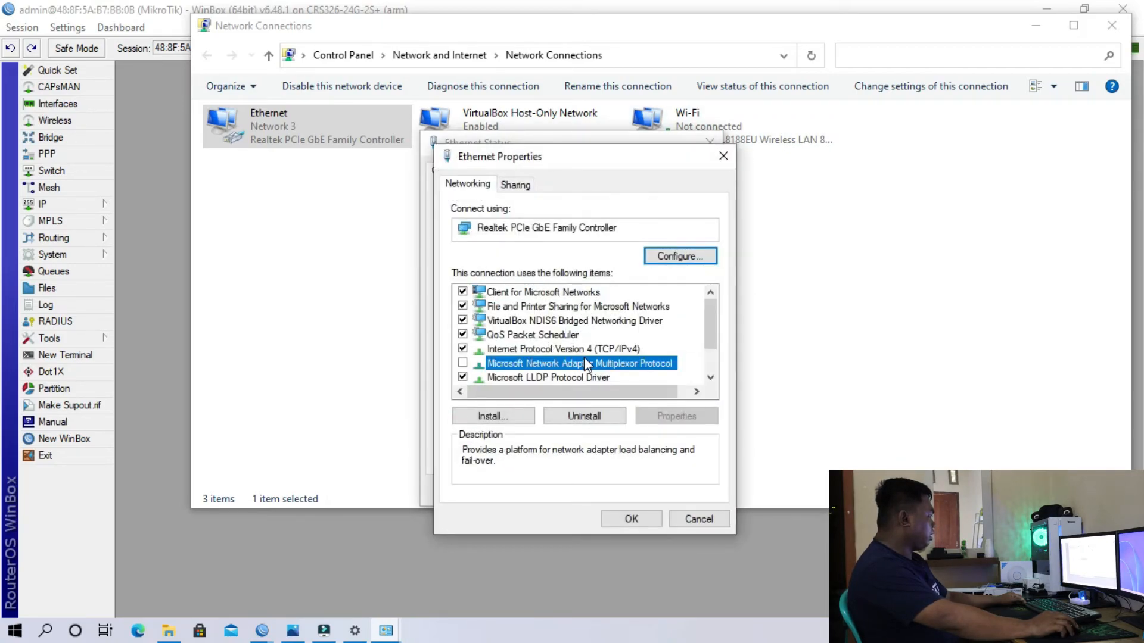
double_click(572, 351)
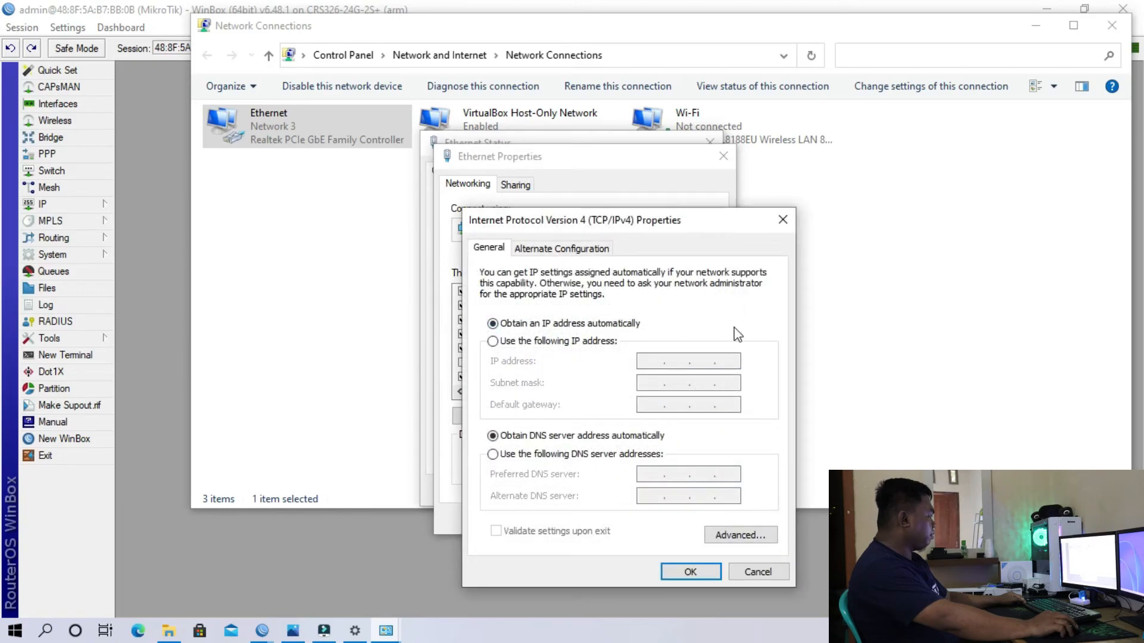
left_click(689, 573)
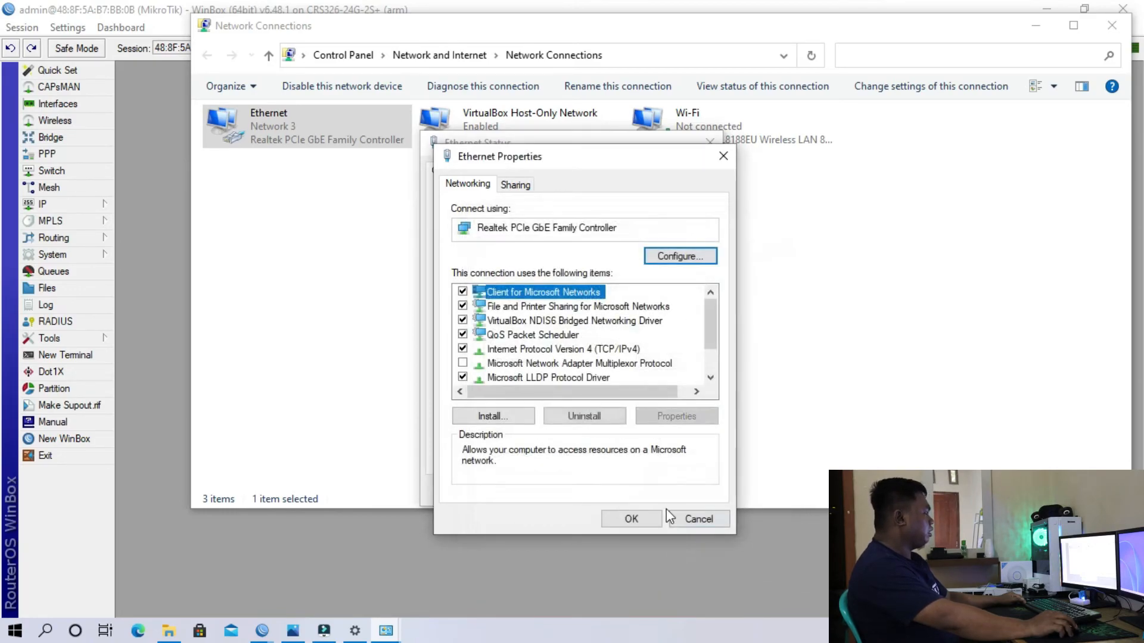
left_click(653, 523)
left_click(683, 491)
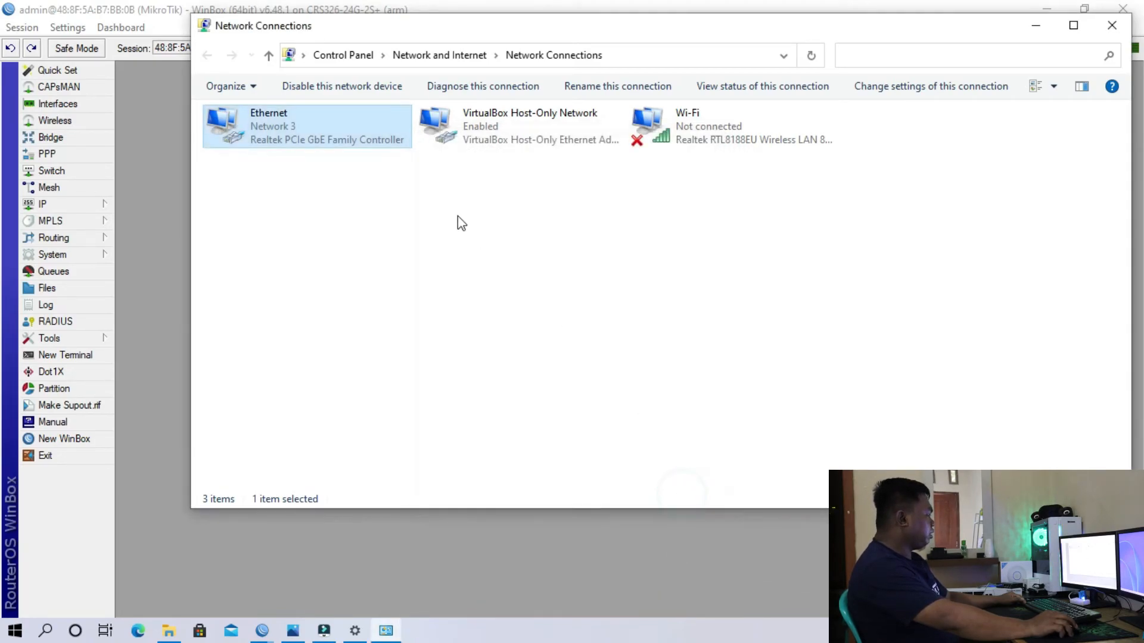
Review the Ethernet connection's lease details once more, including its DNS servers, and close the status dialogs.
double_click(324, 149)
left_click(481, 298)
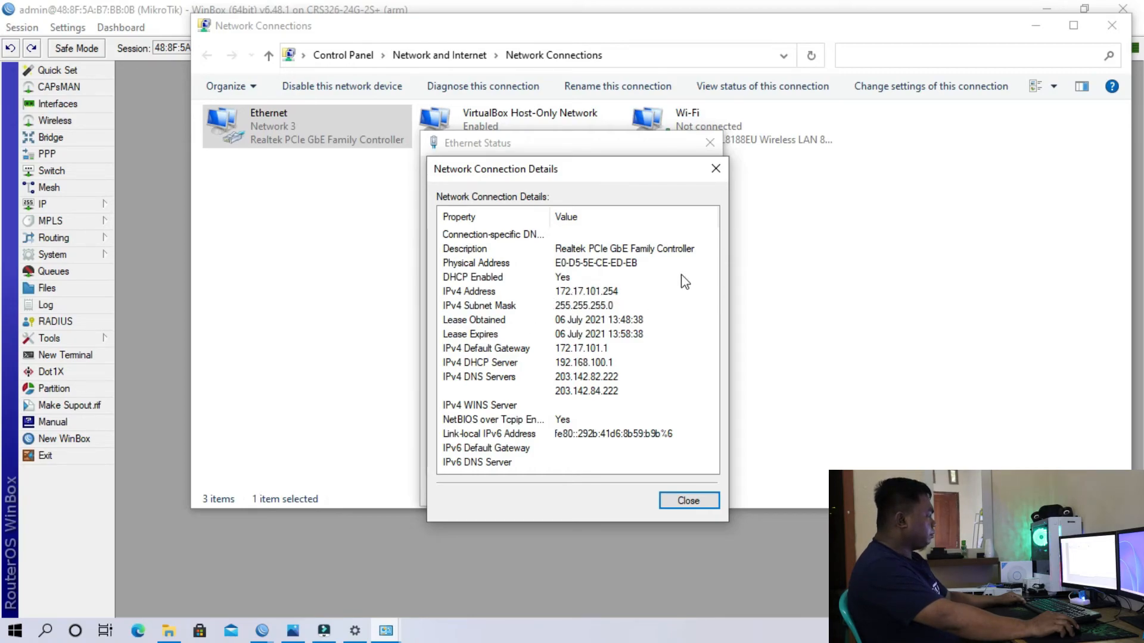
left_click(714, 170)
left_click(710, 144)
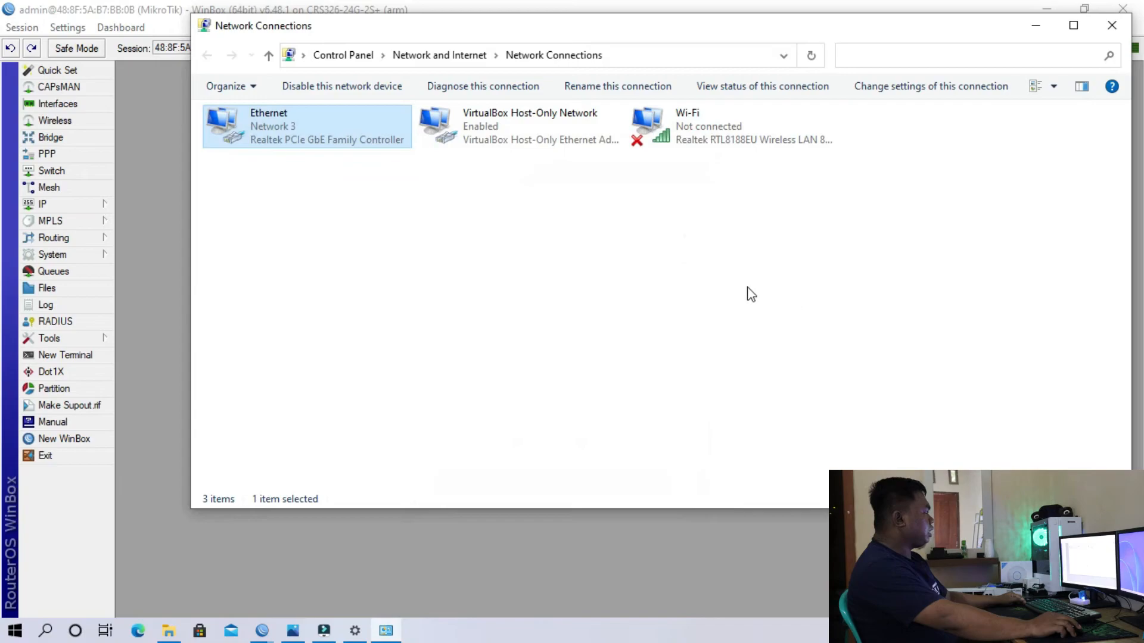
Dismiss the network discovery prompt and examine the Ethernet connection details for the LAN-2 lease.
left_click(749, 293)
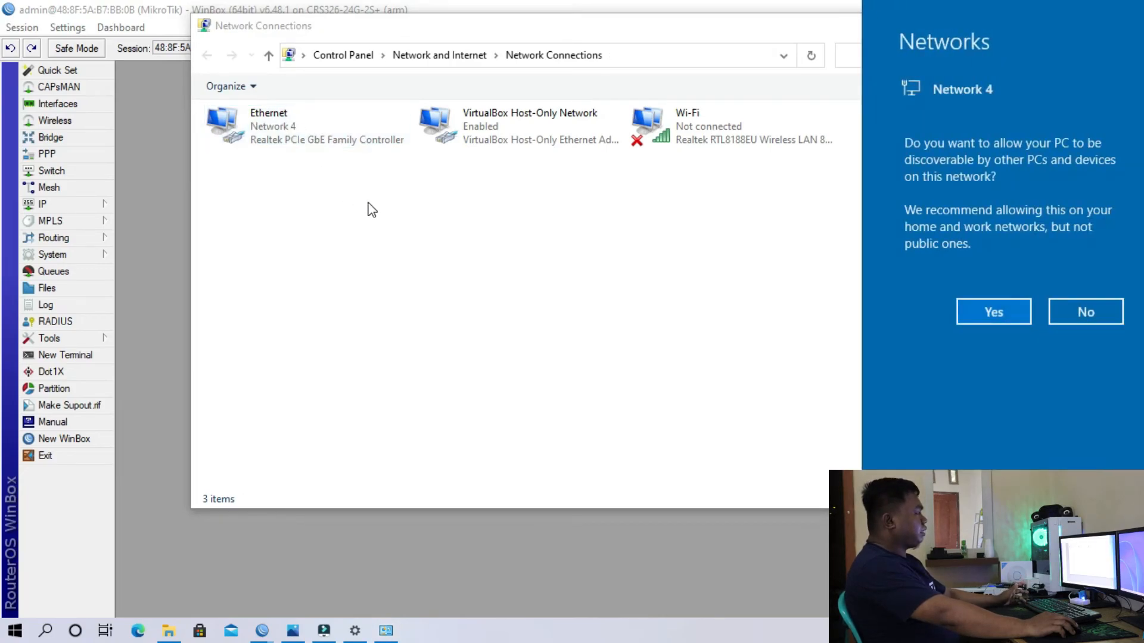
left_click(626, 296)
double_click(331, 137)
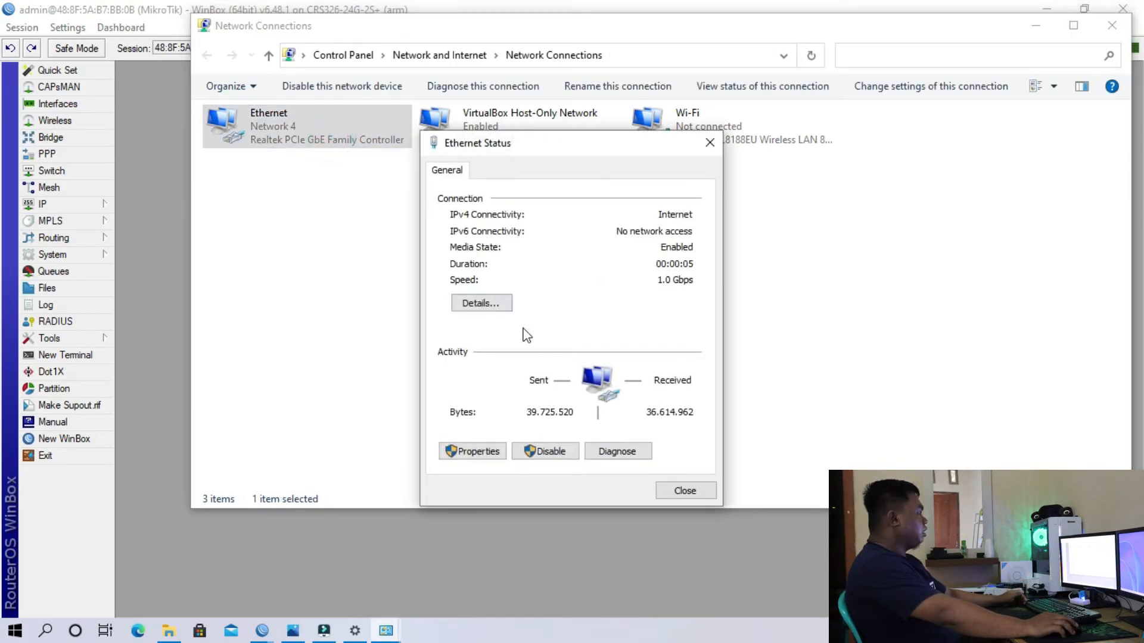
left_click(486, 304)
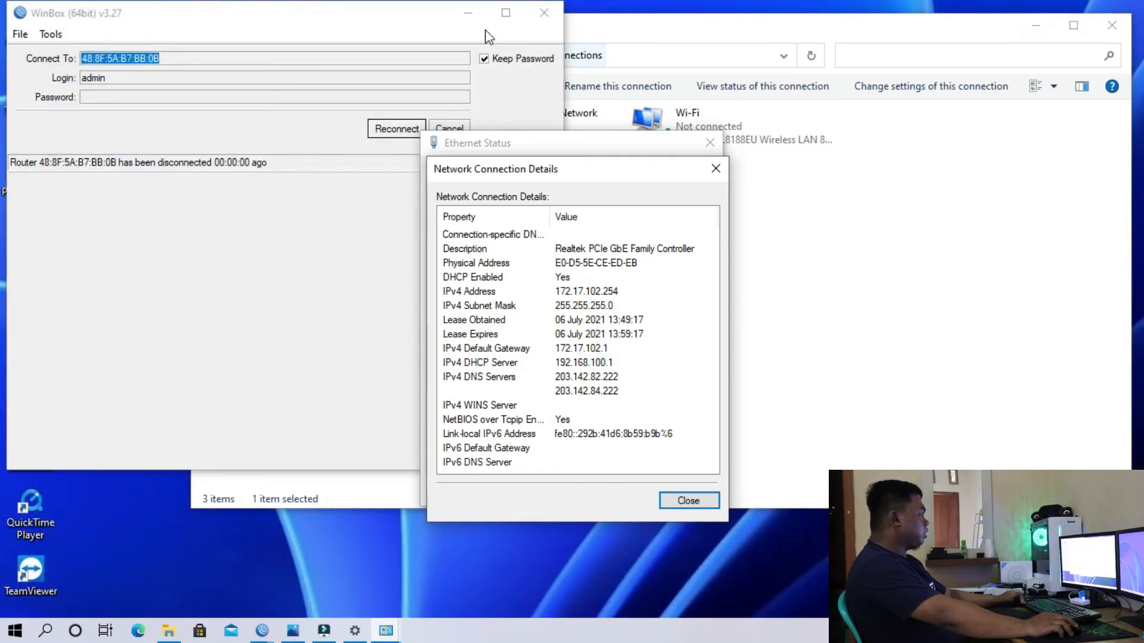
Switch to Chrome and open YouTube to test the LAN-2 client's internet access.
left_click(467, 9)
double_click(44, 294)
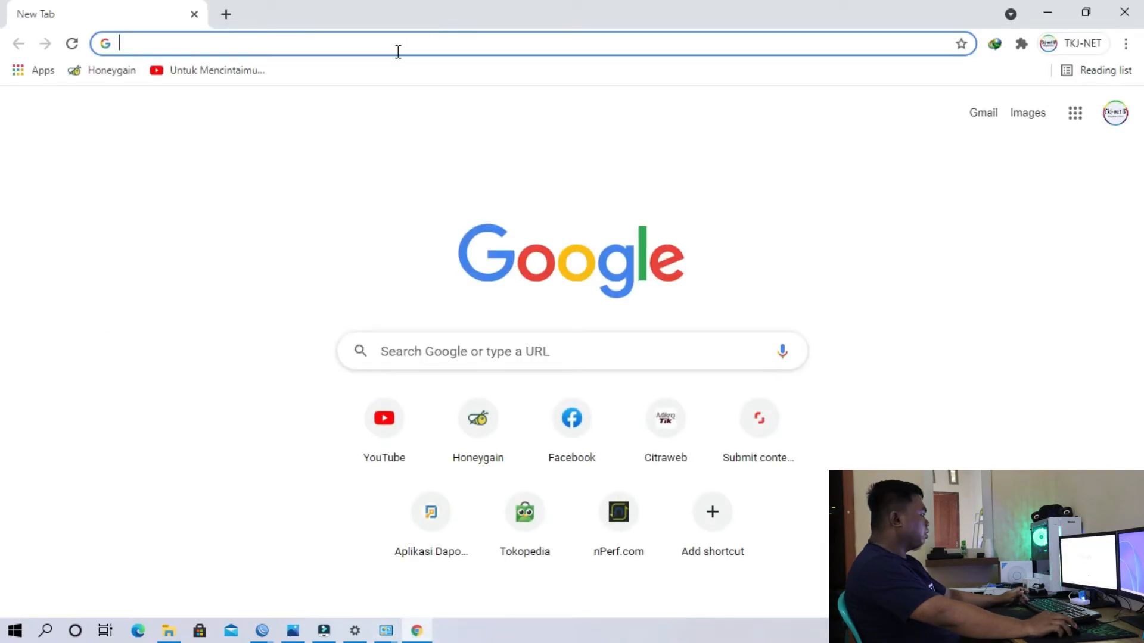
left_click(399, 41)
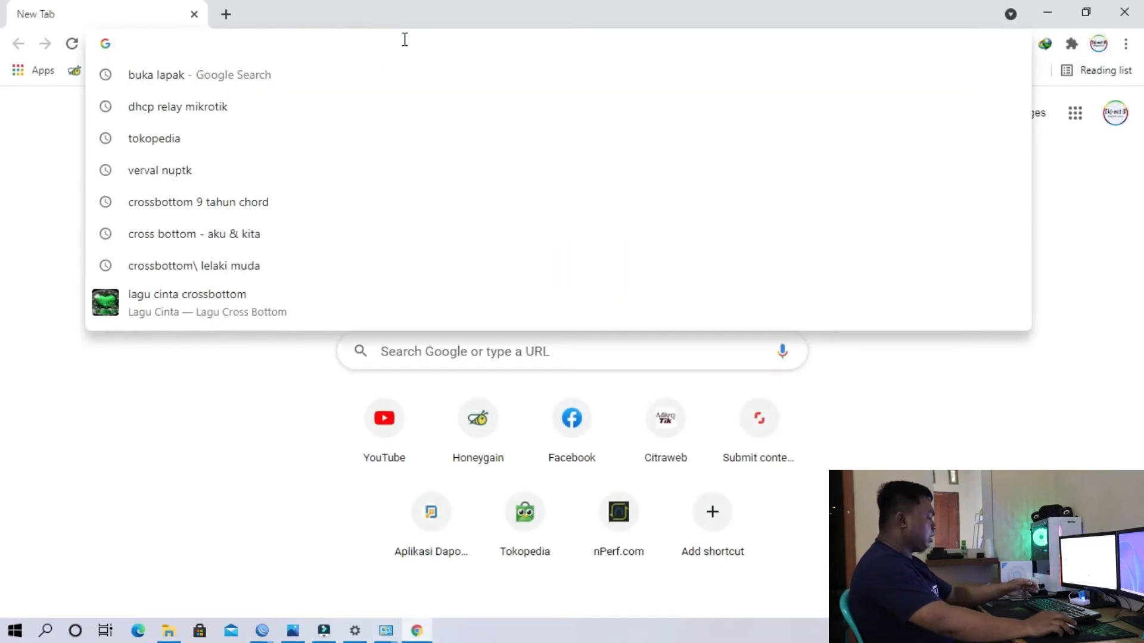
left_click(25, 216)
left_click(223, 46)
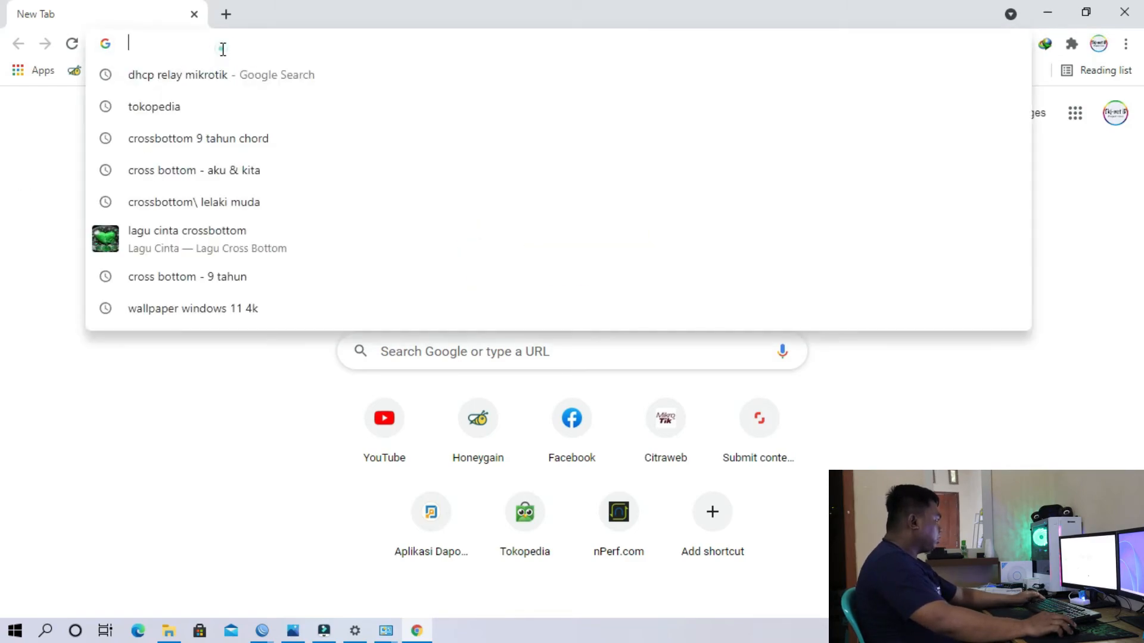
left_click(25, 181)
left_click(384, 441)
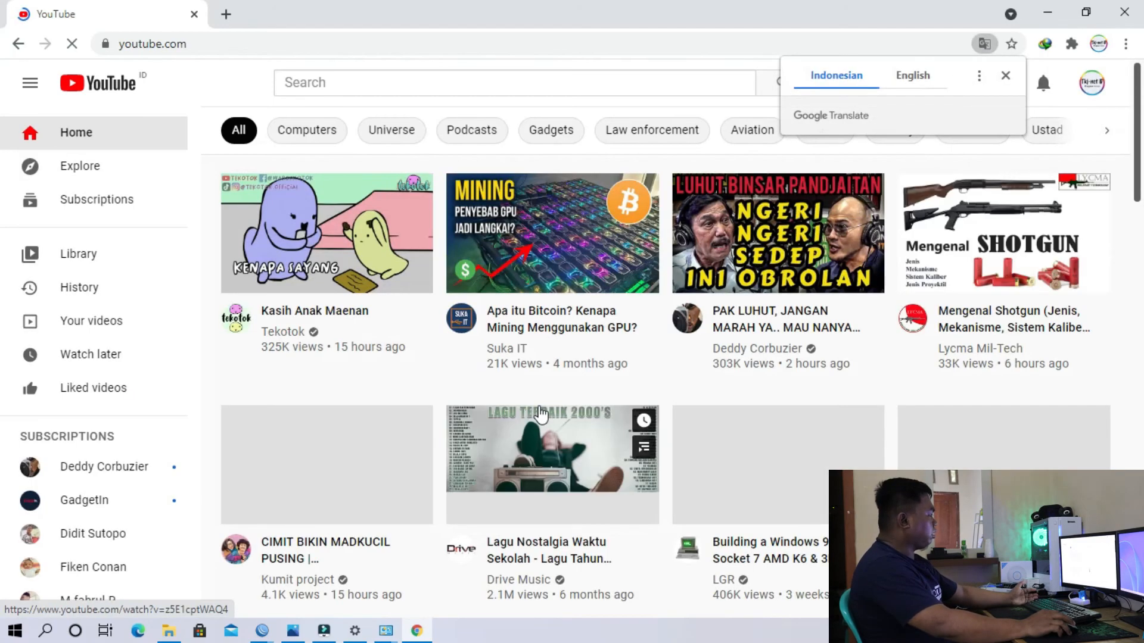
mouse_move(876, 434)
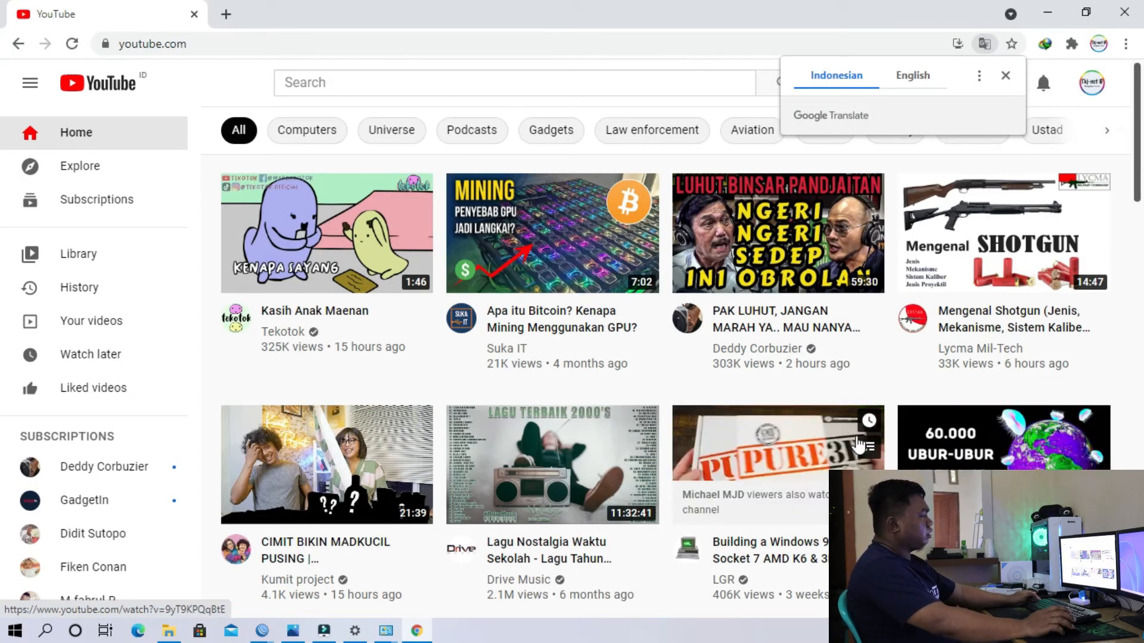